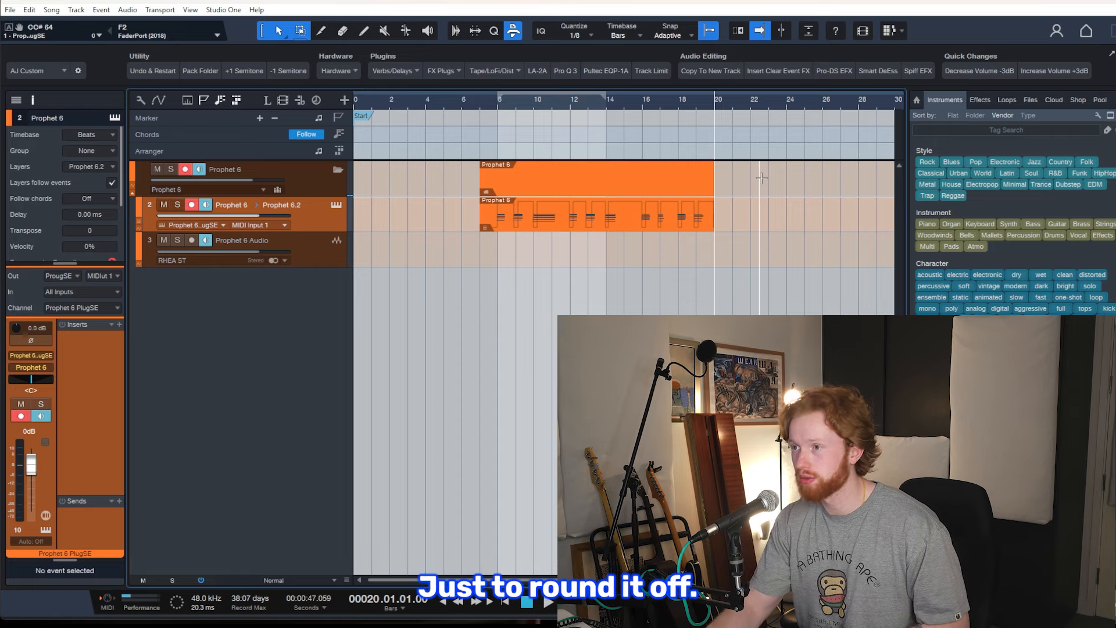
# Step: Play the first section of Prophet 6 chords around bars 8 to 10 and select the opening chord's lowest note
pyautogui.press(',')
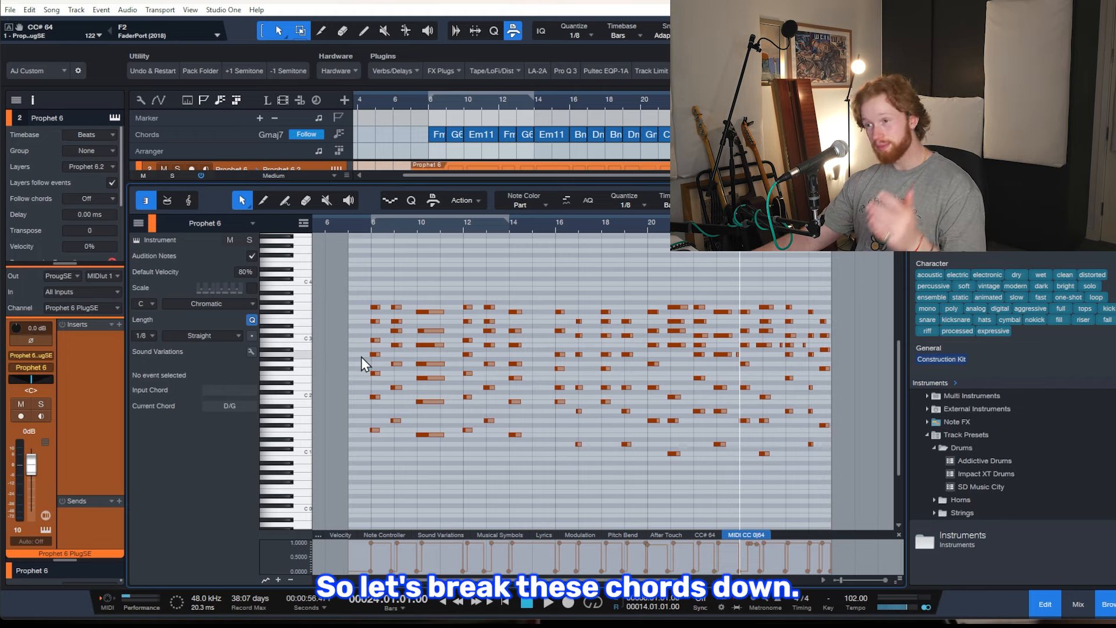
pyautogui.scroll(5, 361, 357)
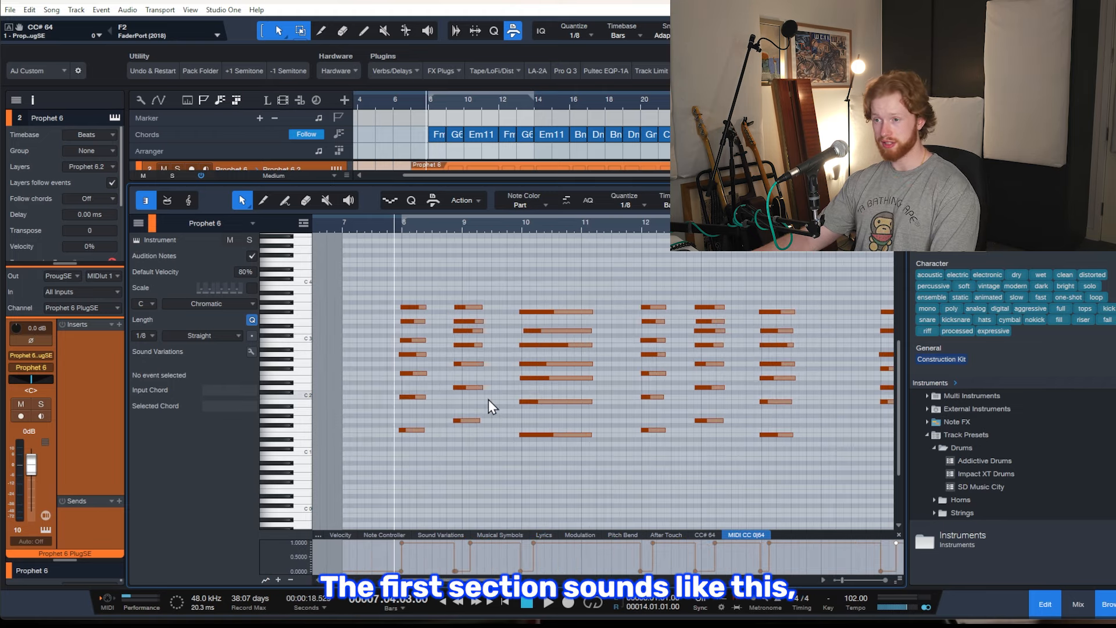
pyautogui.press('space')
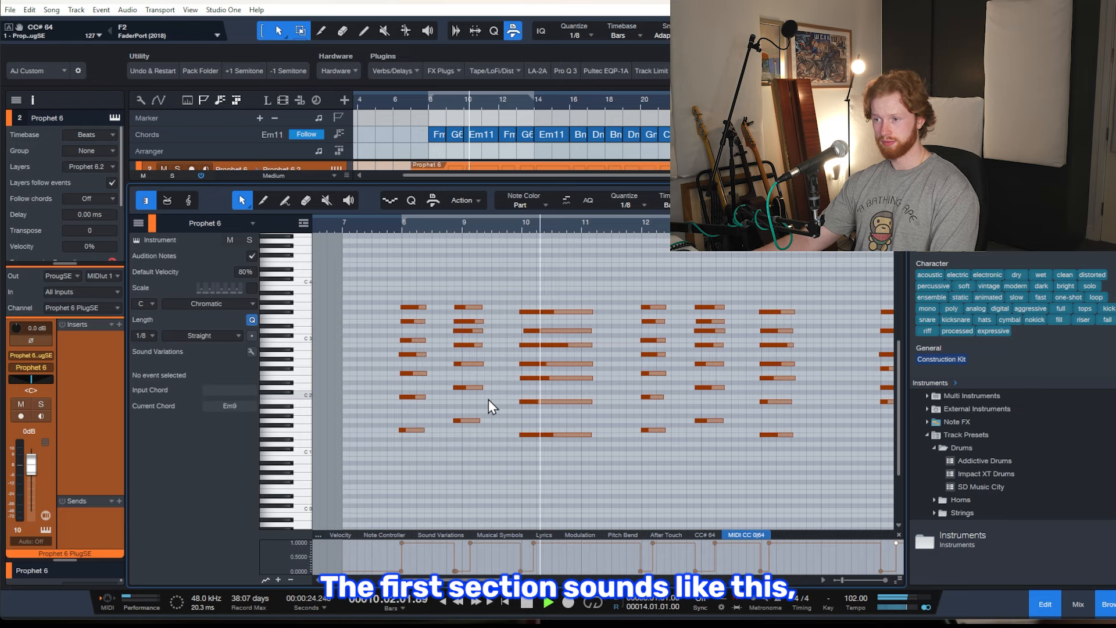
pyautogui.press('space')
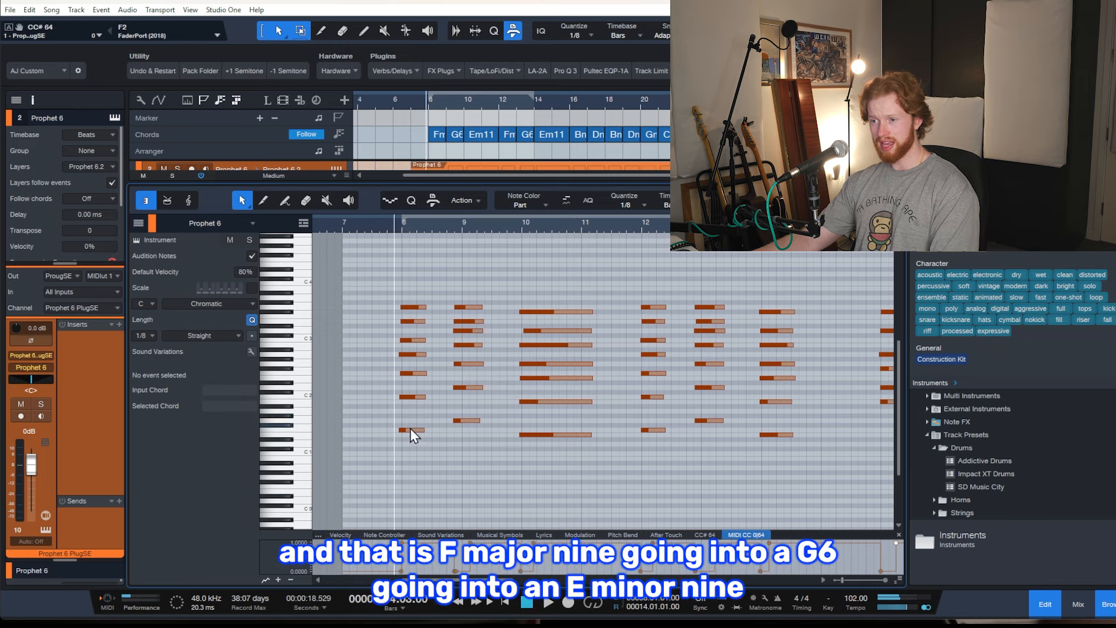
pyautogui.click(413, 430)
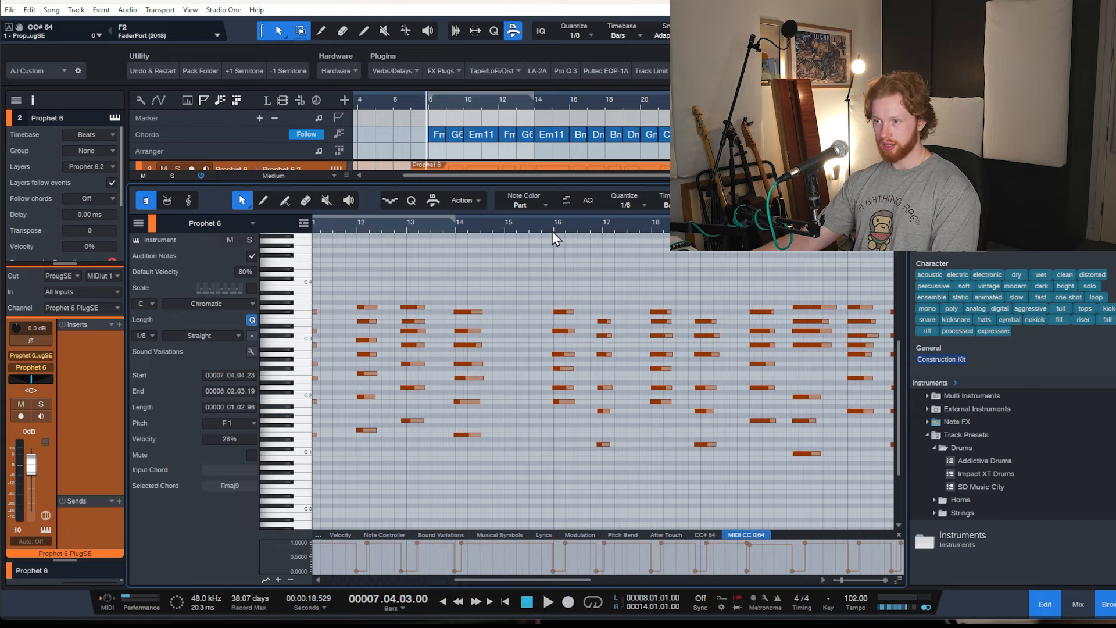
# Step: Play the second section of Prophet 6 chords from bar 16 and review its notes
pyautogui.click(552, 230)
pyautogui.scroll(-2, 478, 443)
pyautogui.scroll(4, 541, 435)
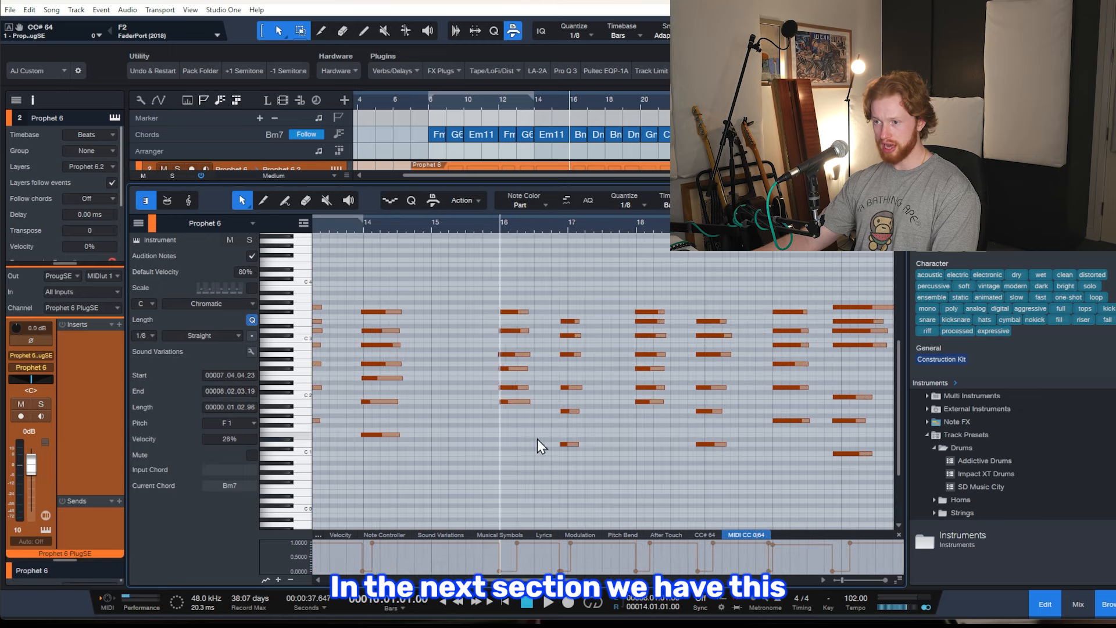
pyautogui.press('space')
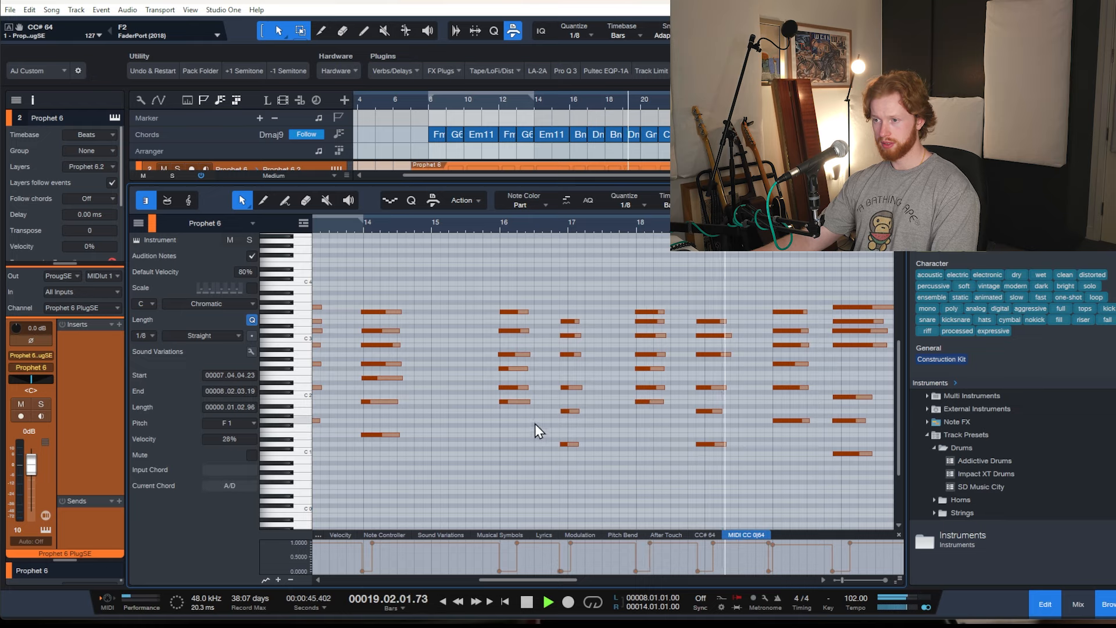
pyautogui.press('space')
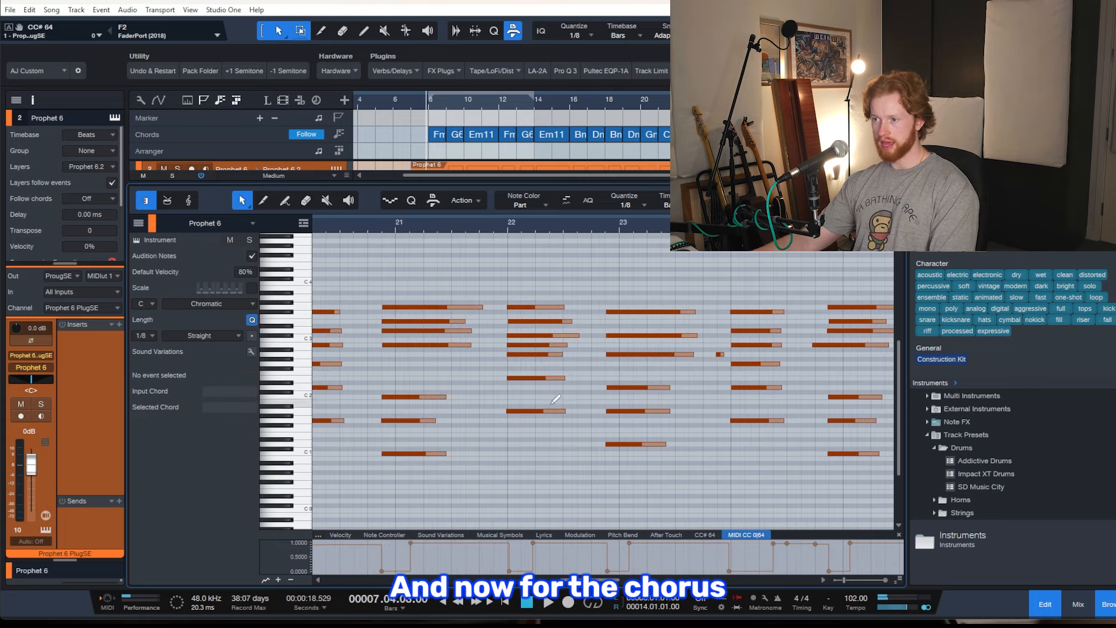
# Step: Play the chorus chords of the Prophet 6 part from bar 20 and review their notes
pyautogui.scroll(-3, 521, 301)
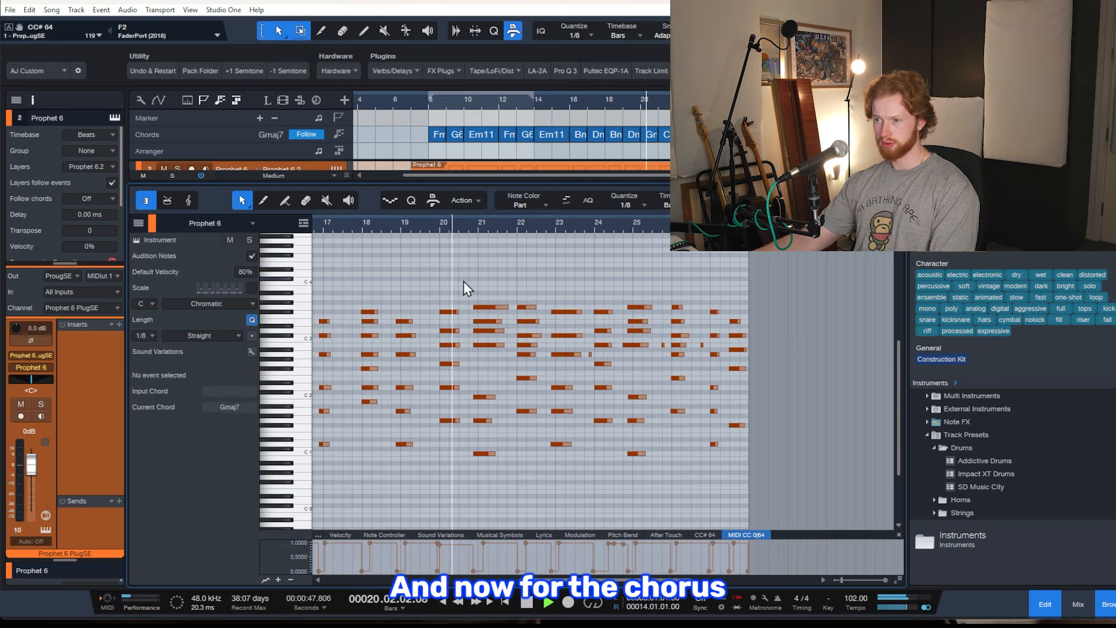
pyautogui.scroll(3, 470, 330)
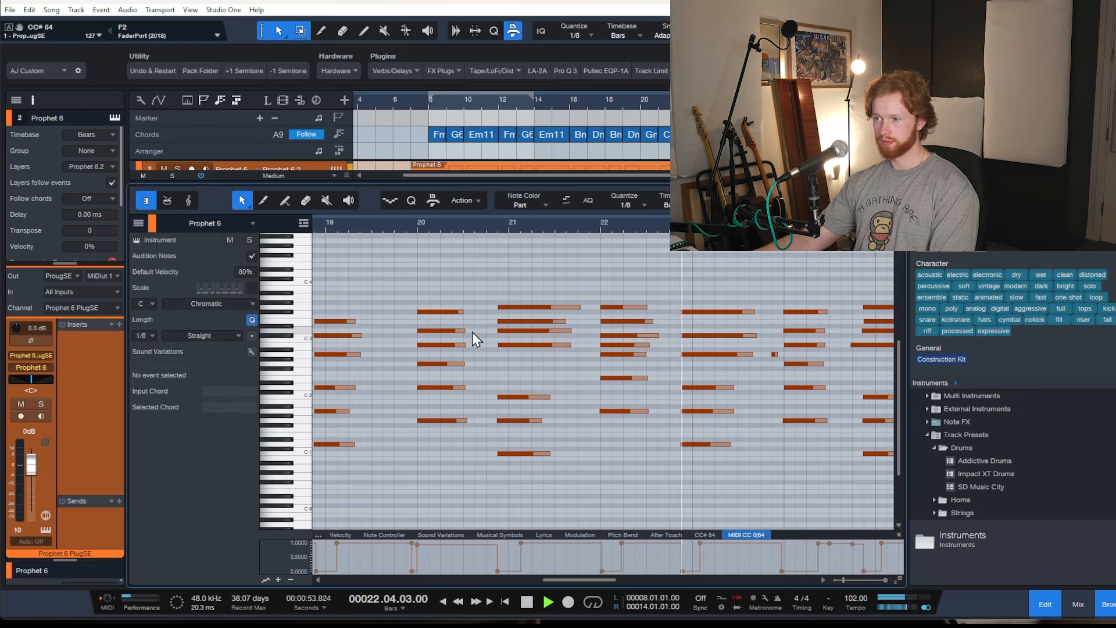
pyautogui.press('space')
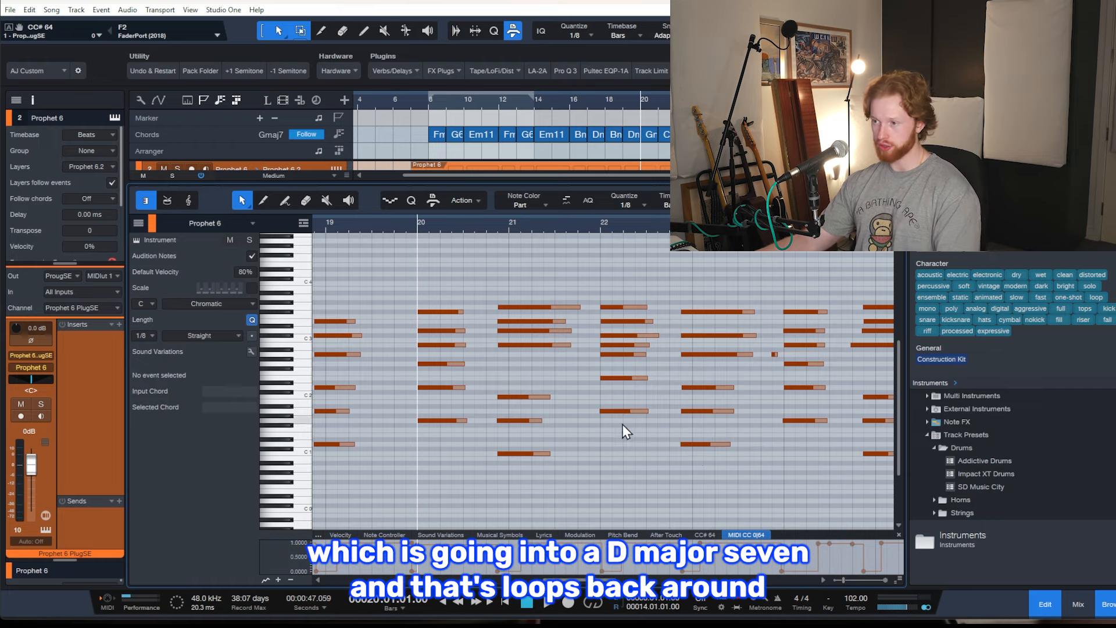
# Step: Locate the last two chords of the Prophet 6 part in bar 27 and examine the closing chord
pyautogui.hscroll(6, 772, 380)
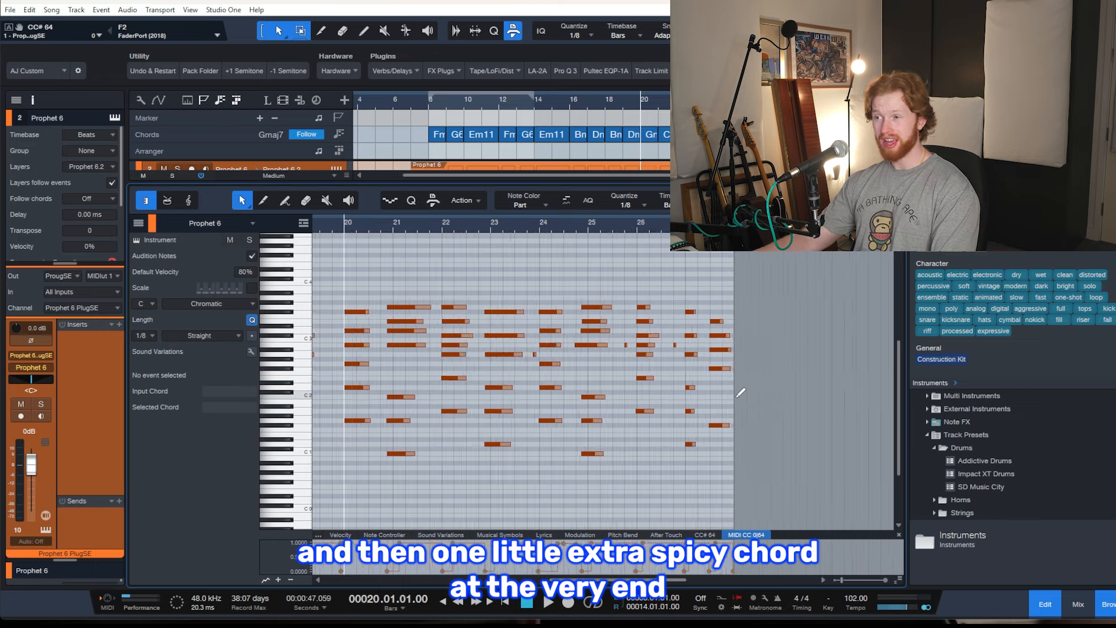
pyautogui.click(617, 228)
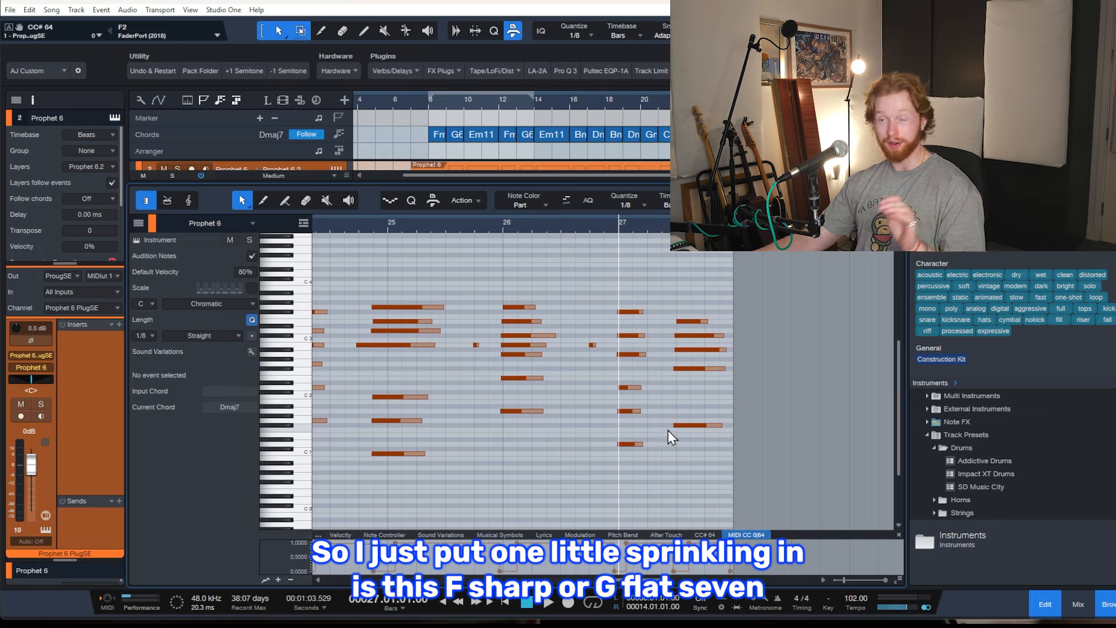
pyautogui.click(678, 266)
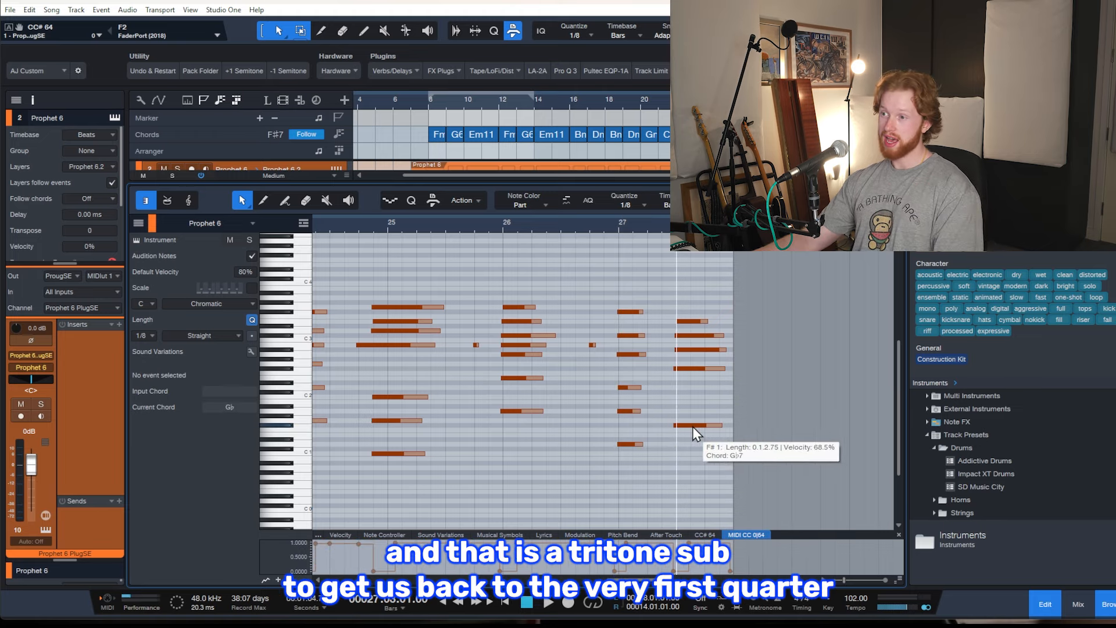
# Step: Loop the whole chord progression from bar 8 to bar 28 and play back its ending
pyautogui.scroll(-10, 693, 427)
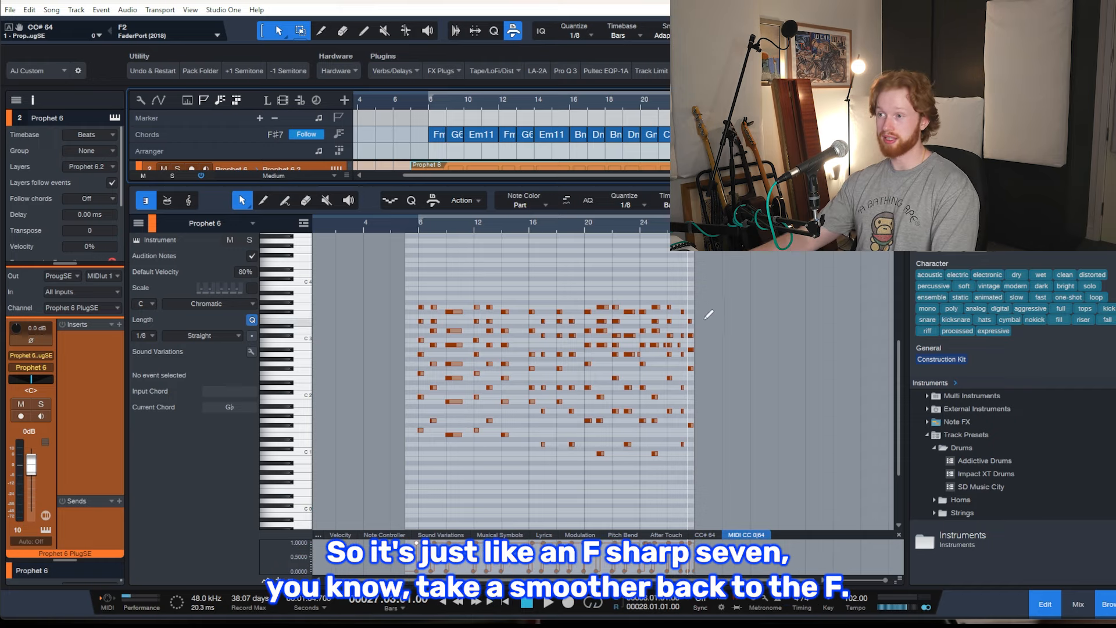
pyautogui.scroll(5, 706, 316)
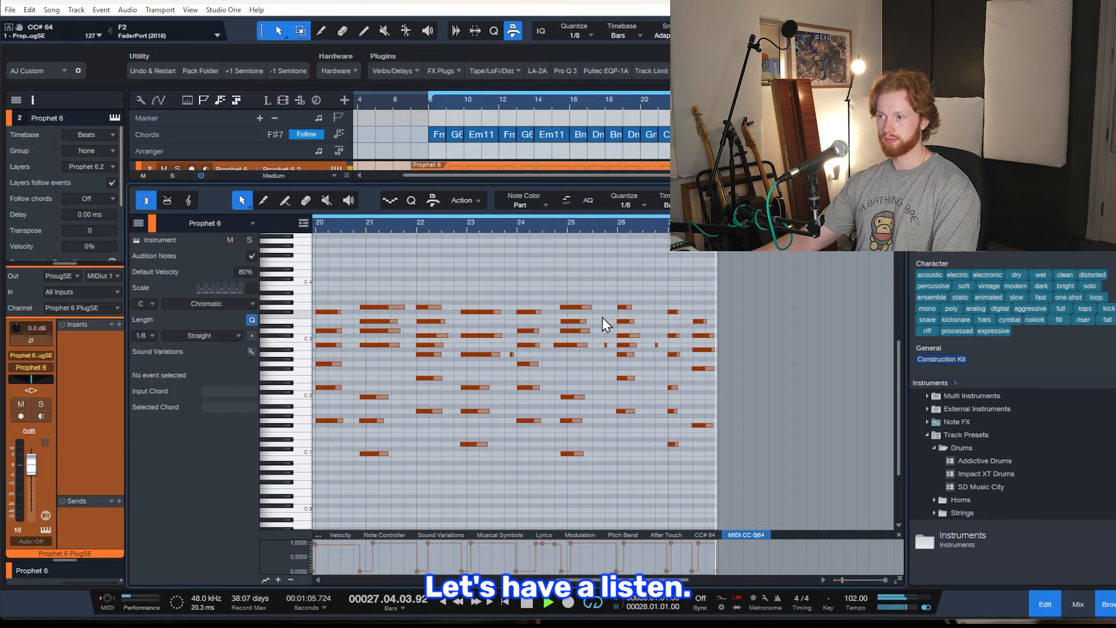
pyautogui.press('space')
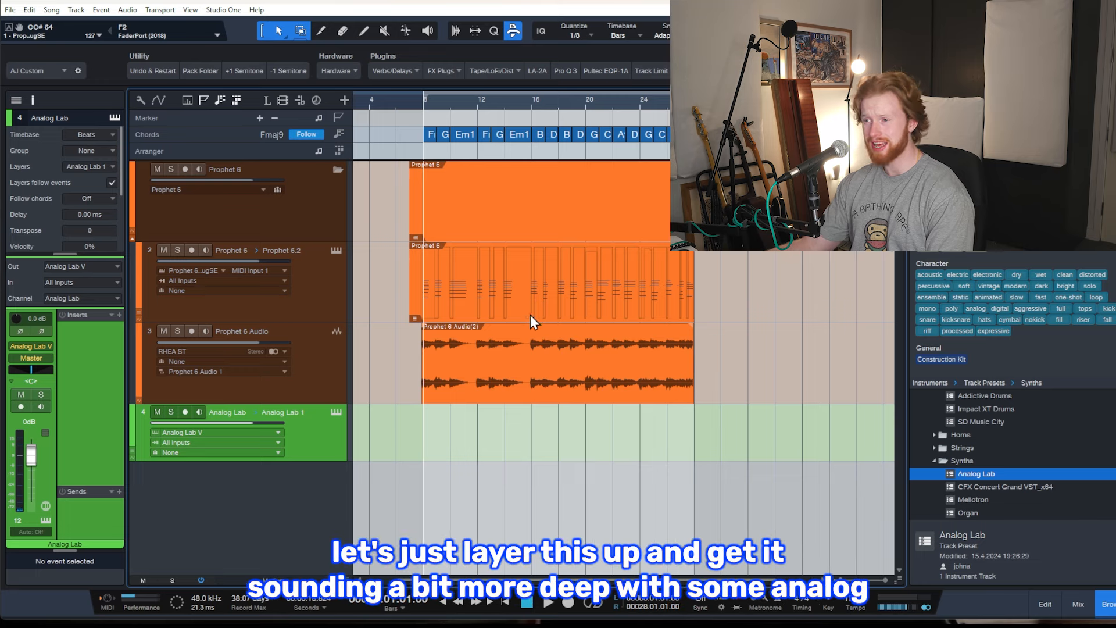
# Step: Copy the Prophet 6 MIDI part onto the Analog Lab track and listen to the layered chords
pyautogui.moveTo(530, 319); pyautogui.dragTo(532, 424)
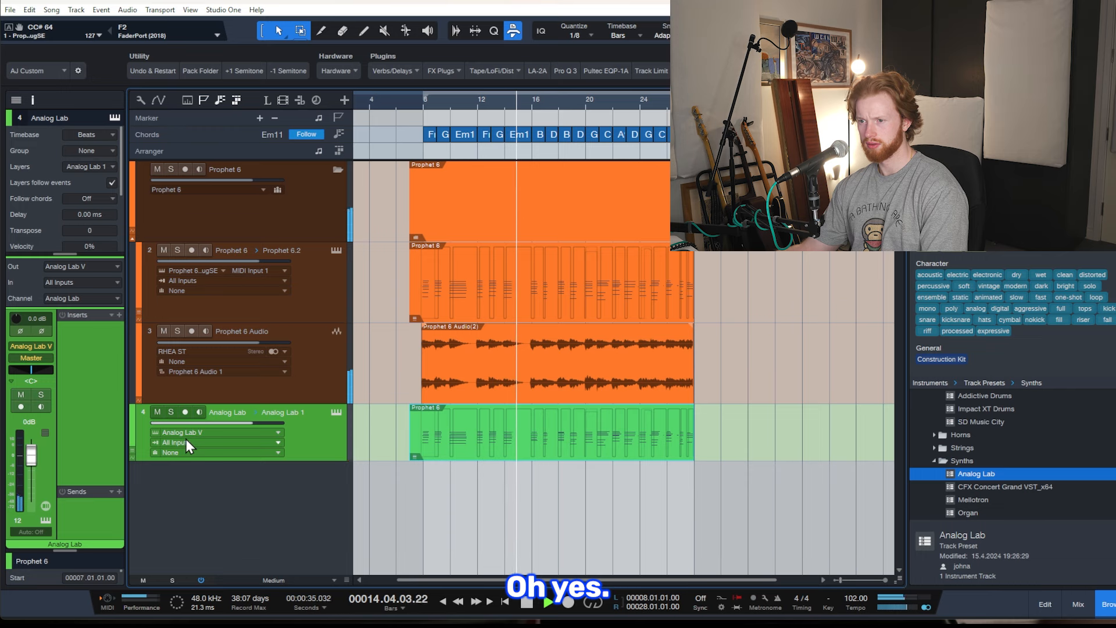
pyautogui.press('space')
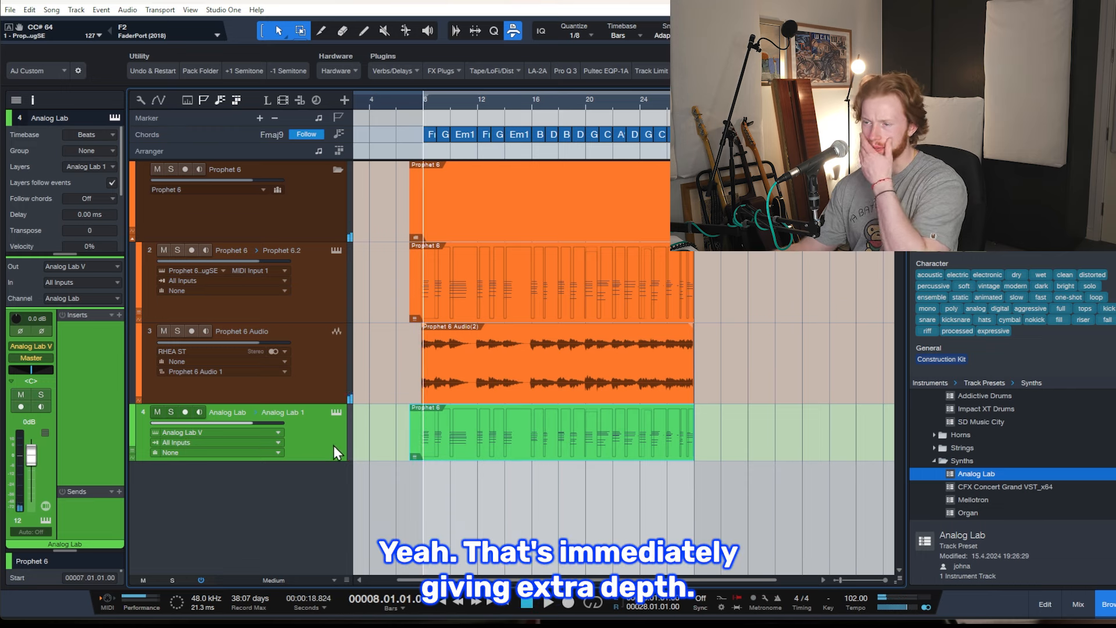
# Step: Mute the Analog Lab track and insert Pro-Q 4 and Unfiltered Audio Needlepoint on the Prophet 6 Audio track
pyautogui.click(327, 384)
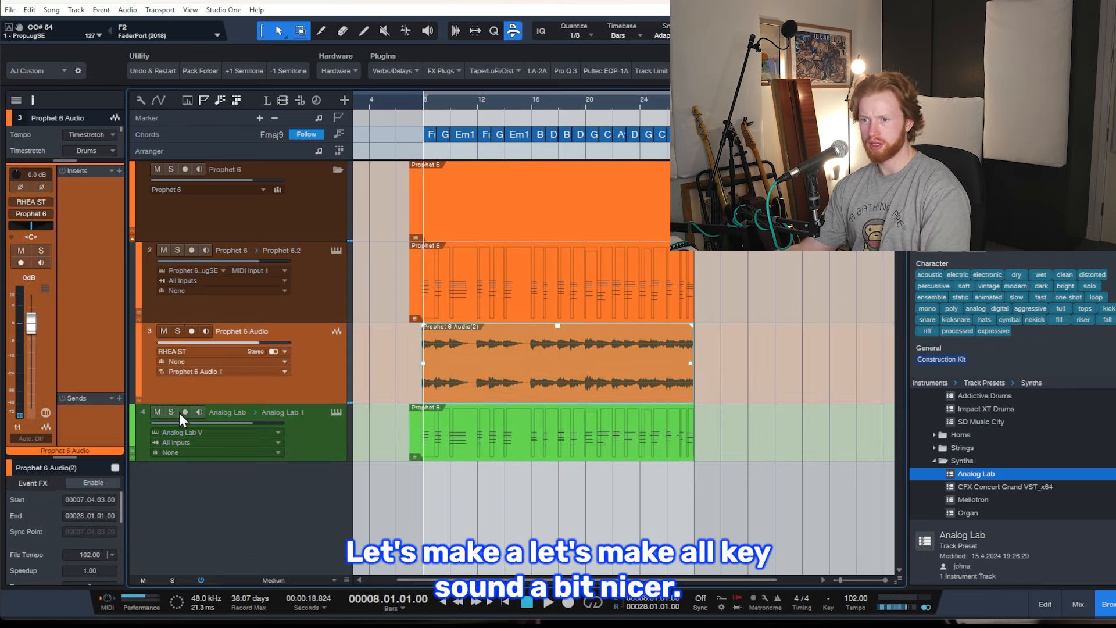
pyautogui.click(157, 412)
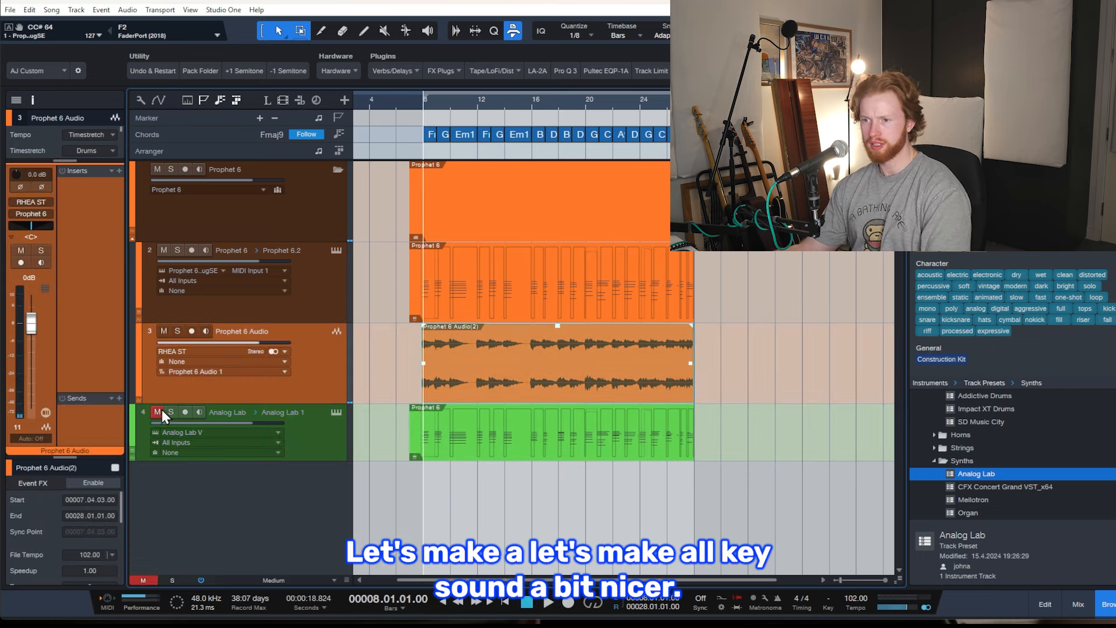
pyautogui.click(119, 173)
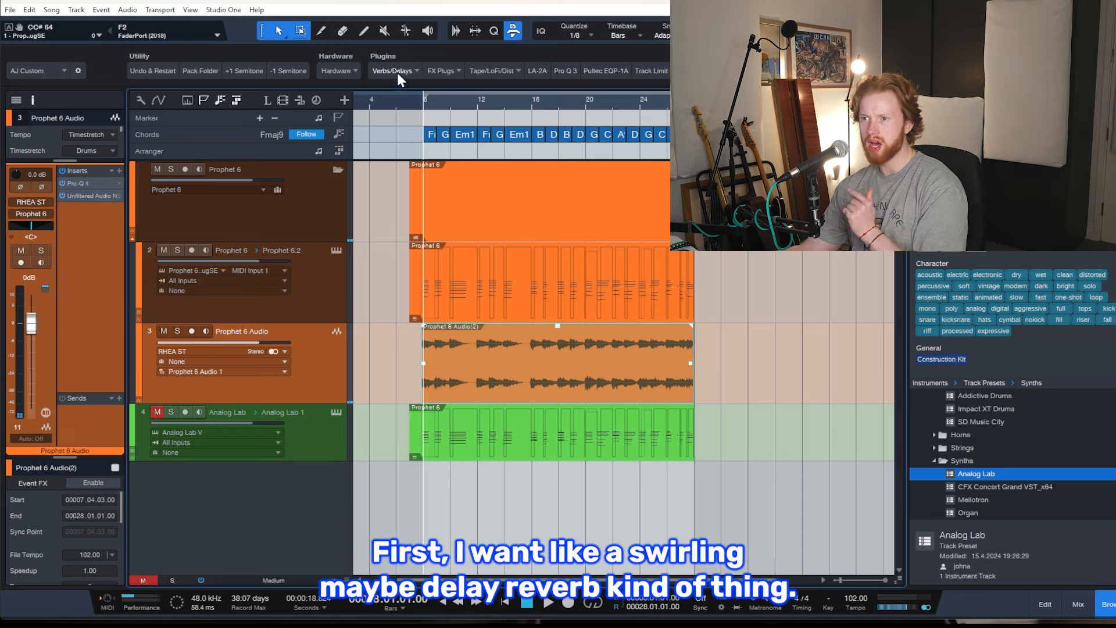
# Step: Add Spaced Out with the Lush Pads preset to the Prophet 6 Audio track, between Needlepoint and Pro-Q 4, and audition it
pyautogui.click(399, 73)
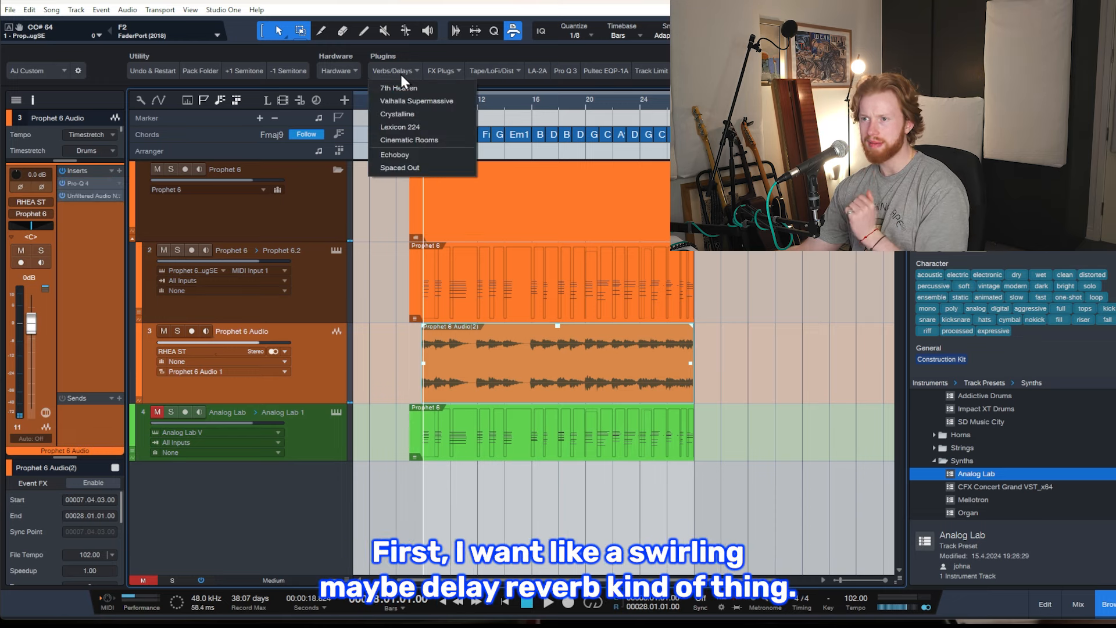
pyautogui.click(423, 168)
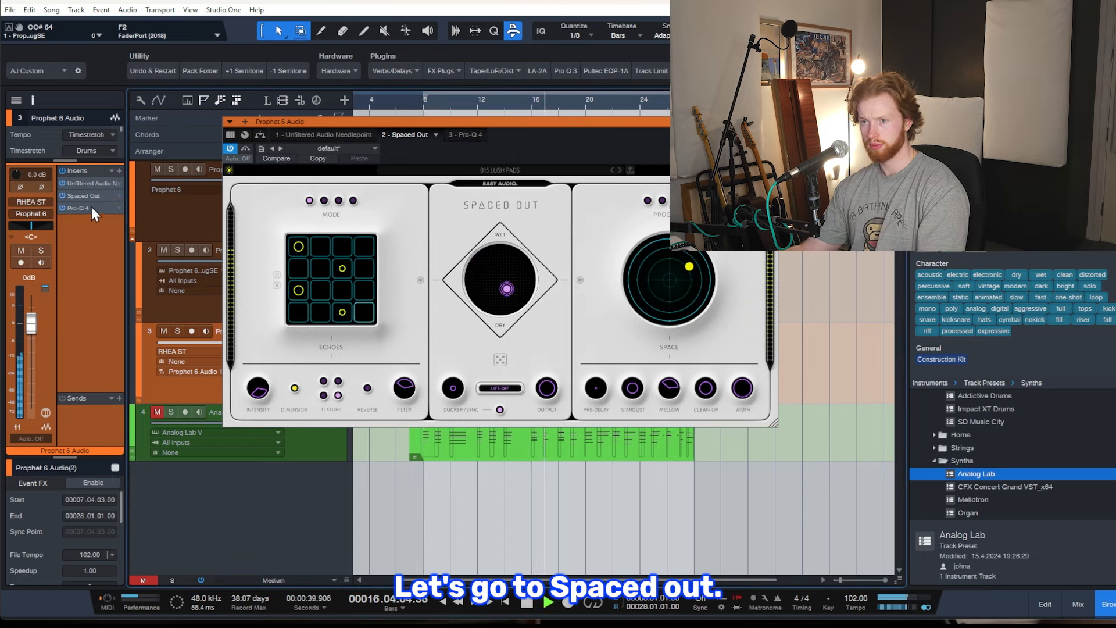
pyautogui.press('space')
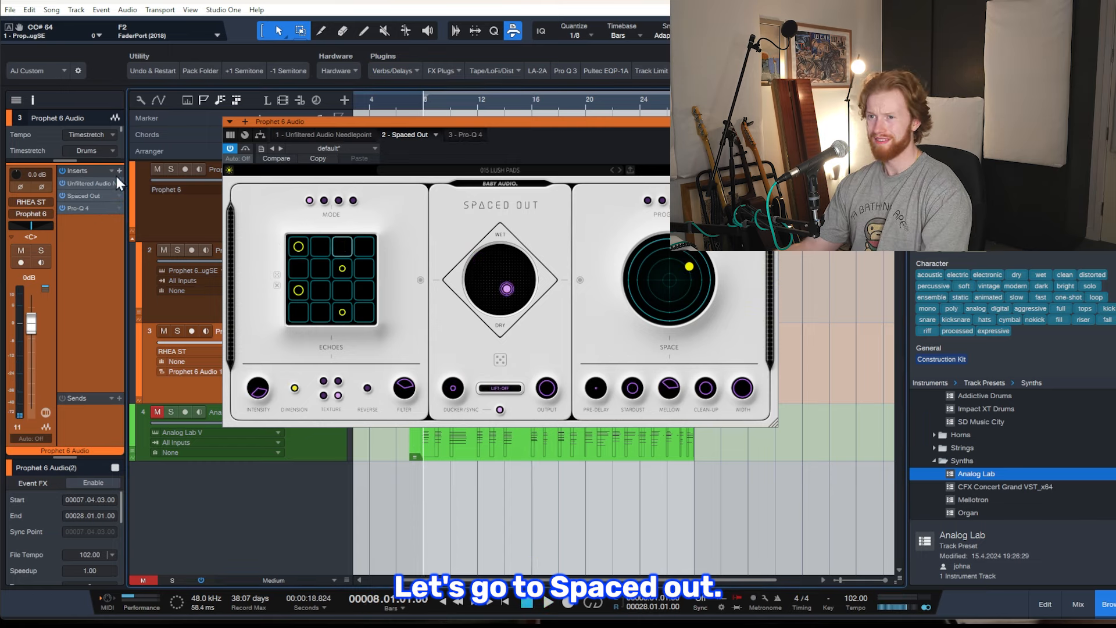
# Step: Try DevilLocDeluxe on the Prophet 6 Audio track, adjusting its Crush and Mix during playback, and remove it again
pyautogui.click(118, 171)
pyautogui.write('dev')
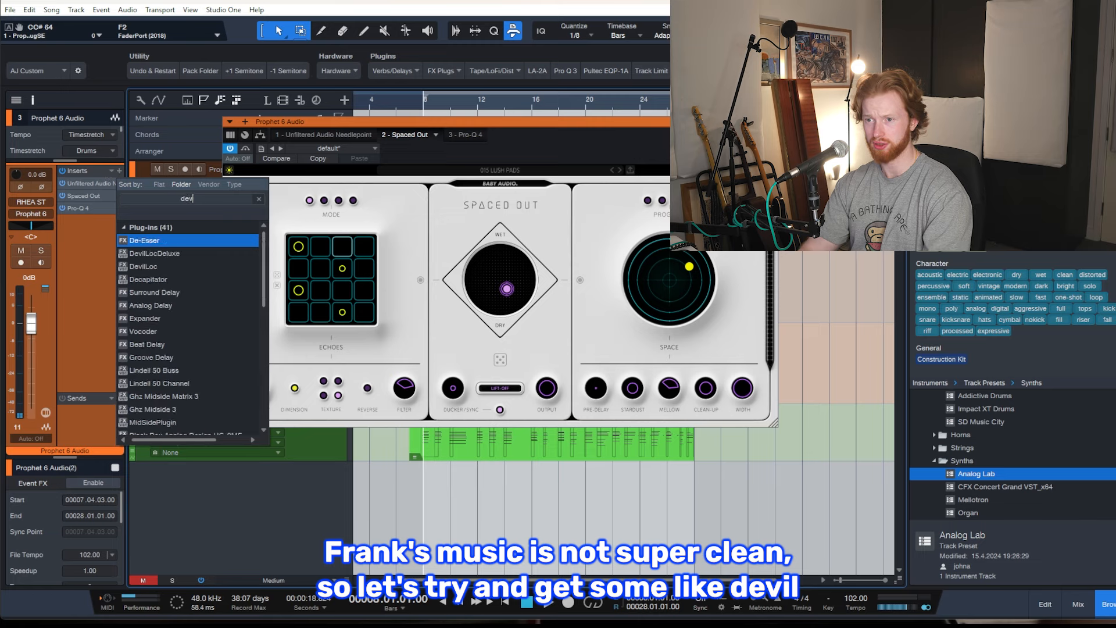
pyautogui.write('il')
pyautogui.press('Return')
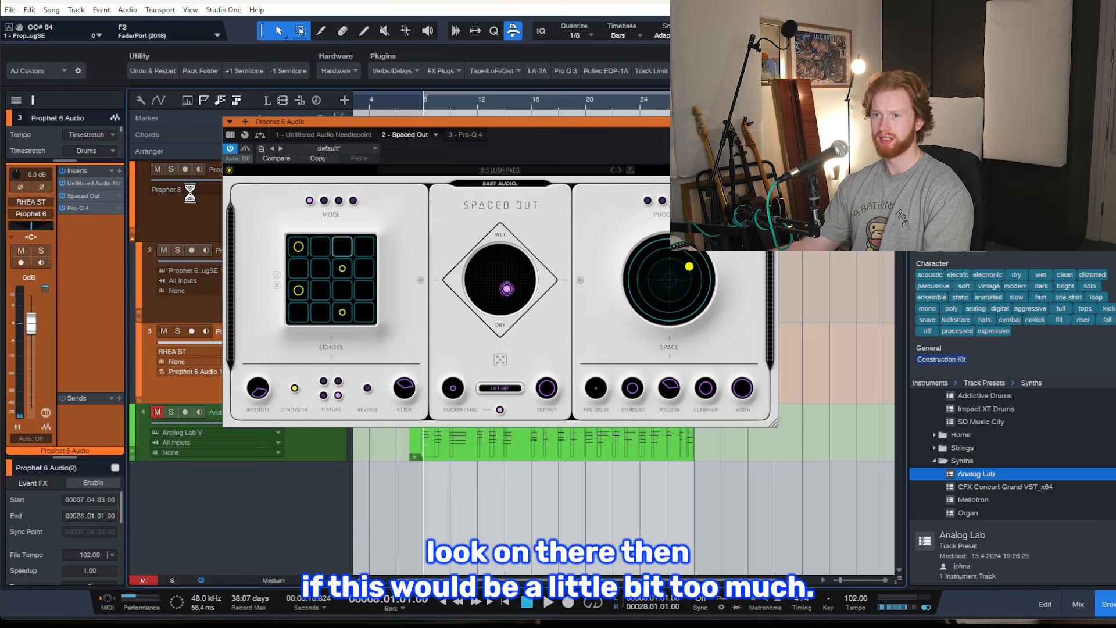
pyautogui.moveTo(316, 268); pyautogui.dragTo(315, 262)
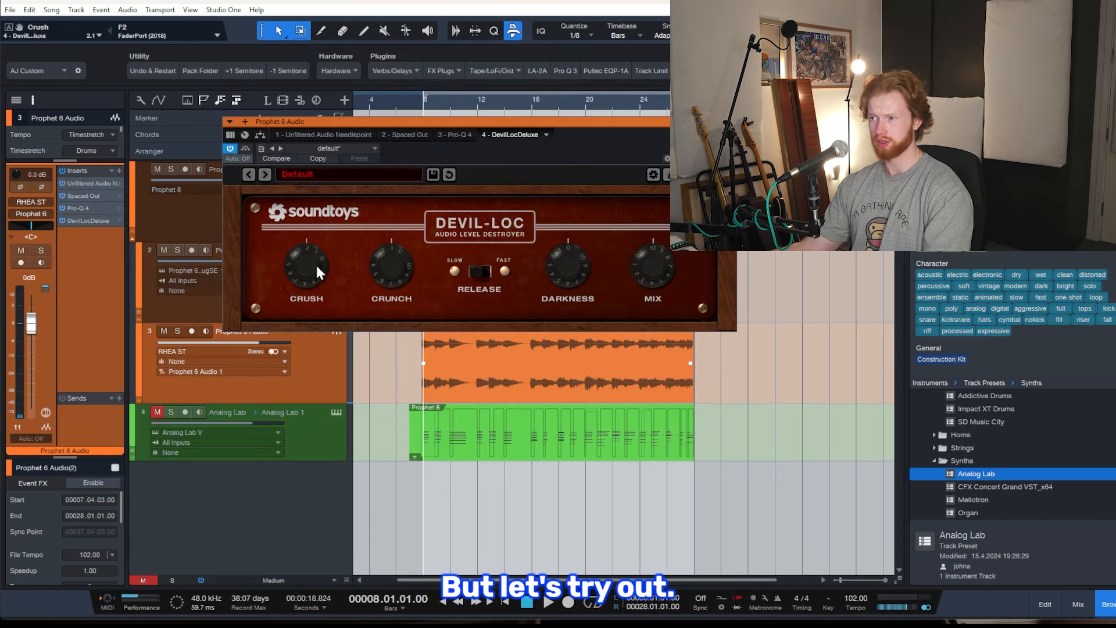
pyautogui.press('space')
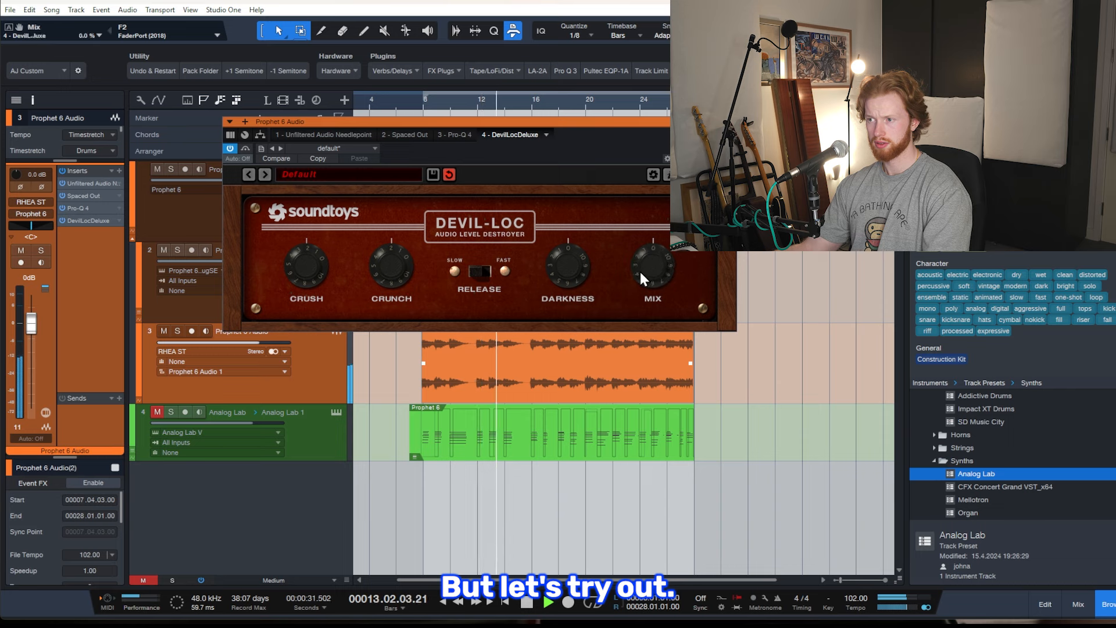
pyautogui.press('space')
pyautogui.moveTo(87, 221); pyautogui.dragTo(142, 221)
# Step: Insert Decapitator after Pro-Q 4 on the Prophet 6 Audio track
pyautogui.click(119, 171)
pyautogui.write('dec')
pyautogui.press('Return')
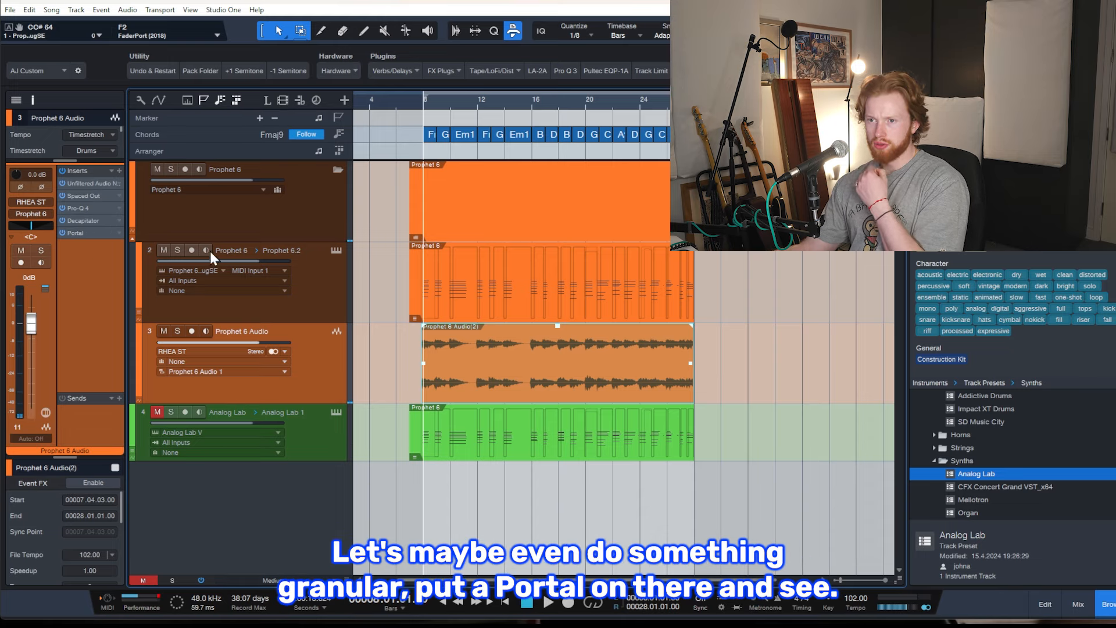
# Step: Load the Sleep Cycle preset from Guitar & Keys in the track's Portal plug-in and switch Reverse off
pyautogui.click(95, 233)
pyautogui.moveTo(539, 121); pyautogui.dragTo(517, 64)
pyautogui.click(821, 139)
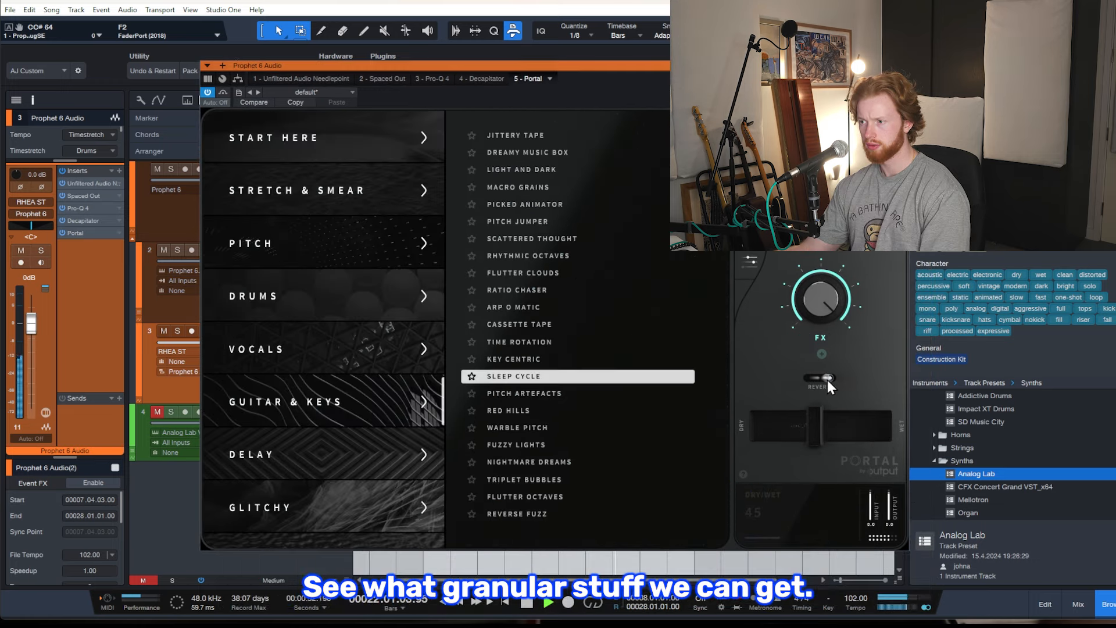
pyautogui.click(828, 379)
# Step: Automate Portal's master dry/wet on the Prophet 6 Audio track, peaking at bar 17, dipping at bar 18 and curving up to bar 20
pyautogui.moveTo(812, 420); pyautogui.dragTo(811, 420)
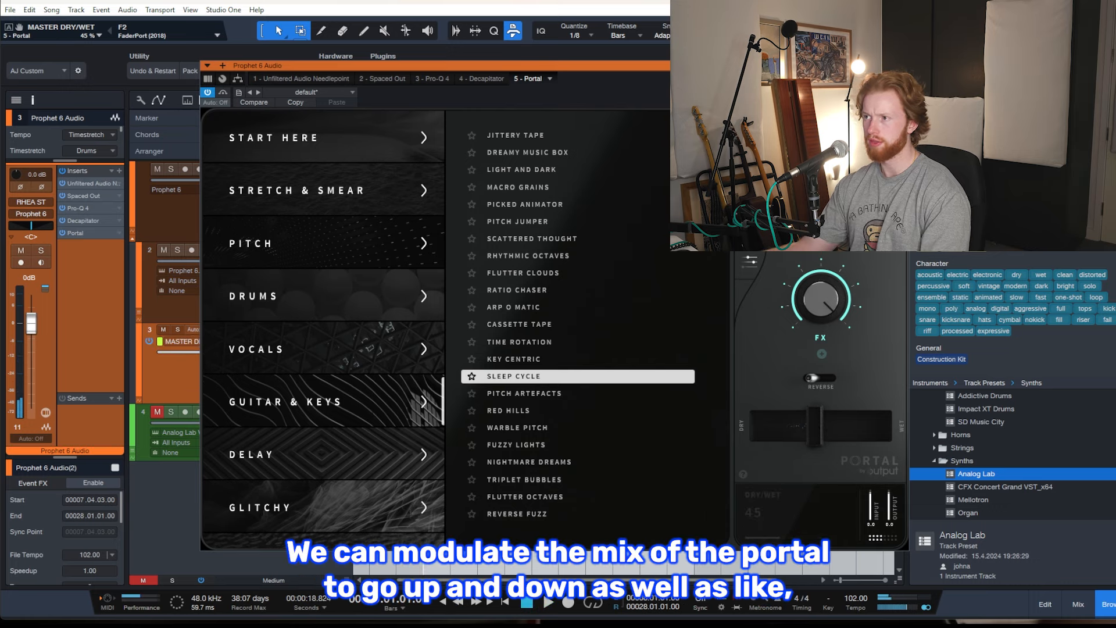
pyautogui.click(902, 65)
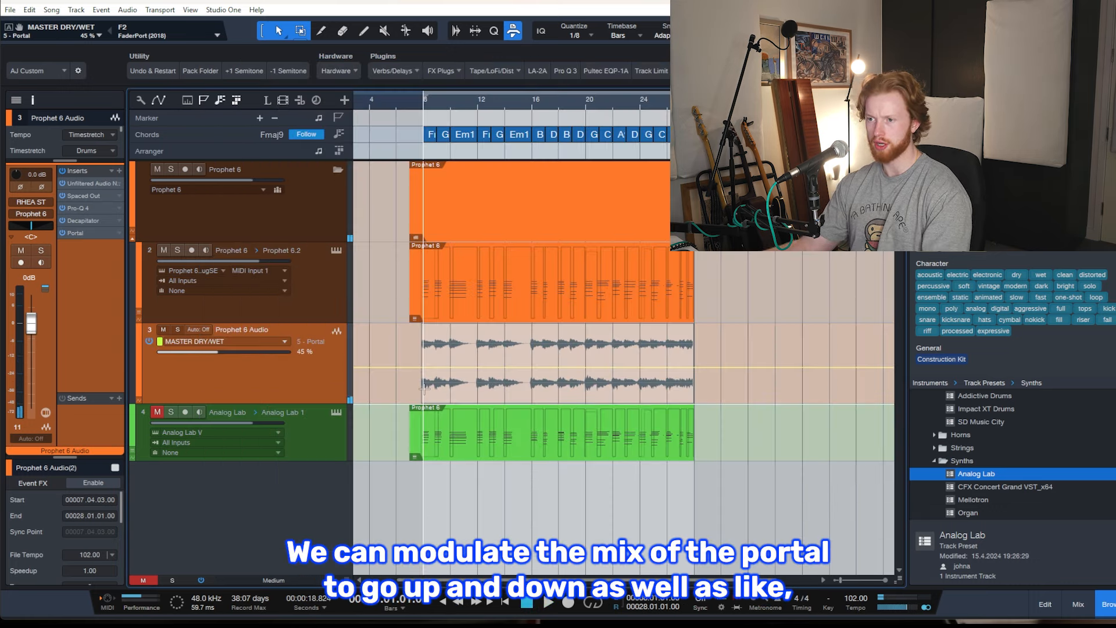
pyautogui.scroll(6, 444, 375)
pyautogui.scroll(-5, 444, 378)
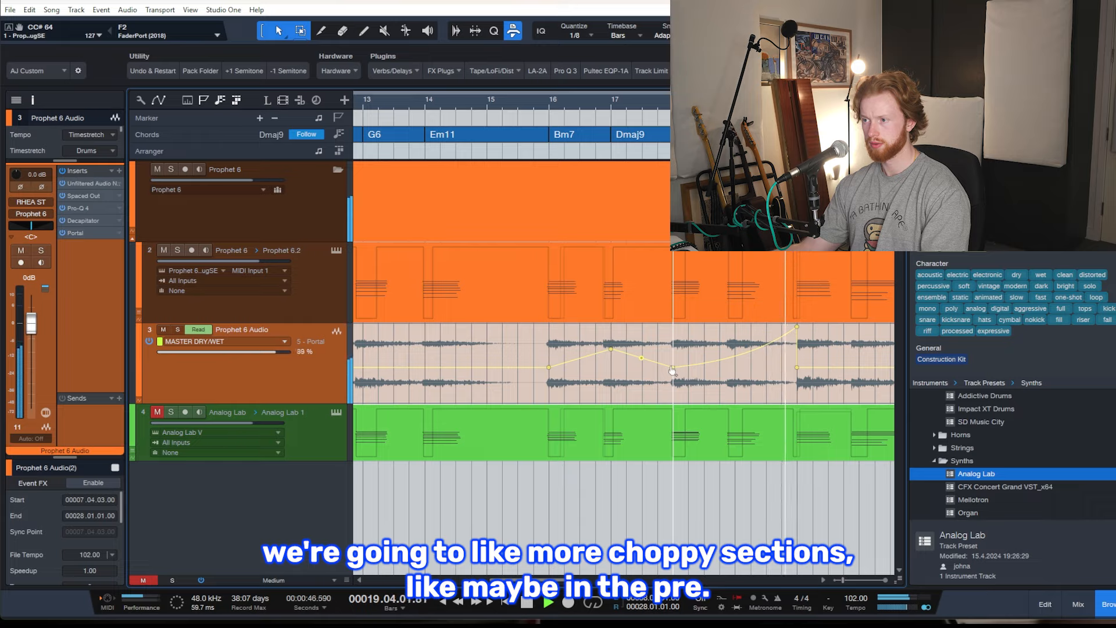
pyautogui.scroll(-5, 660, 391)
pyautogui.press('space')
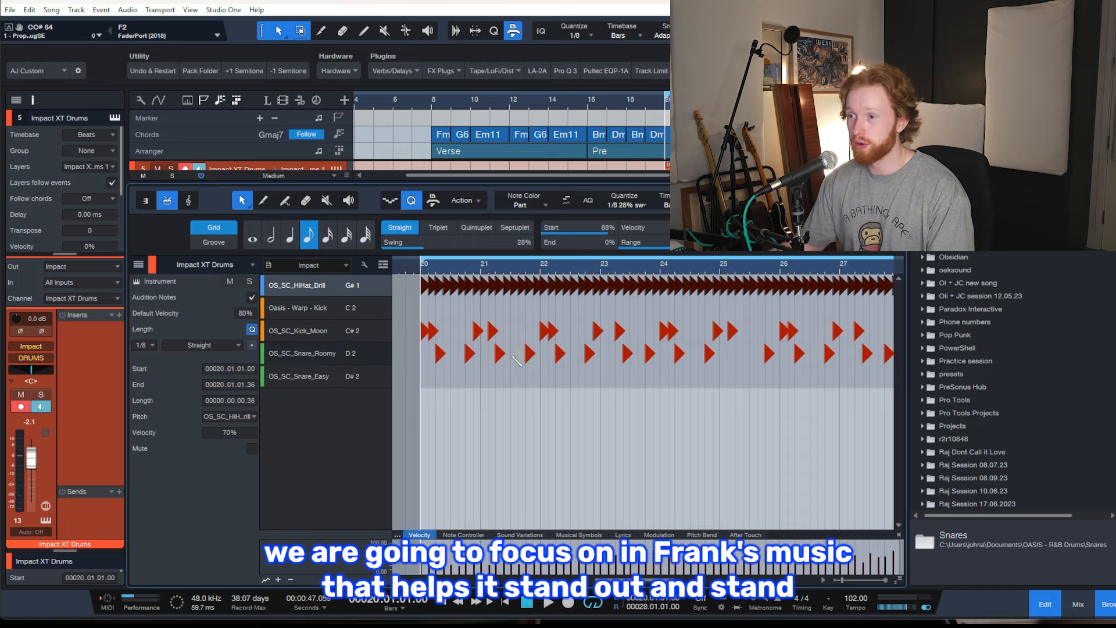
# Step: Examine how the Impact XT kick, snare and hi-hat notes from bar 20 onward sit against the grid
pyautogui.scroll(-2, 510, 359)
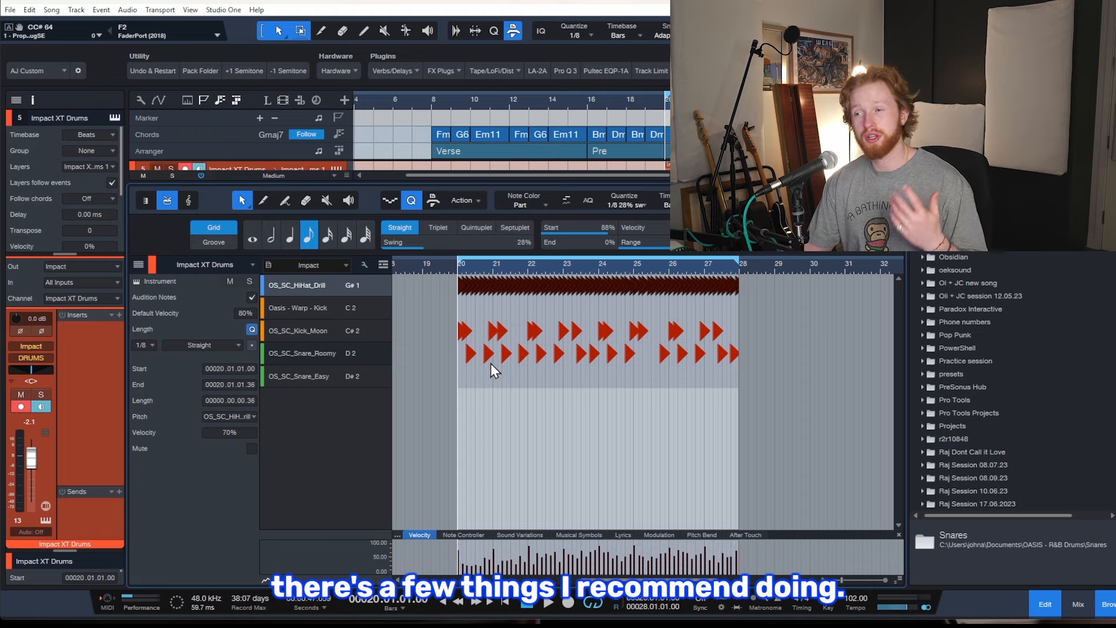
pyautogui.scroll(4, 470, 374)
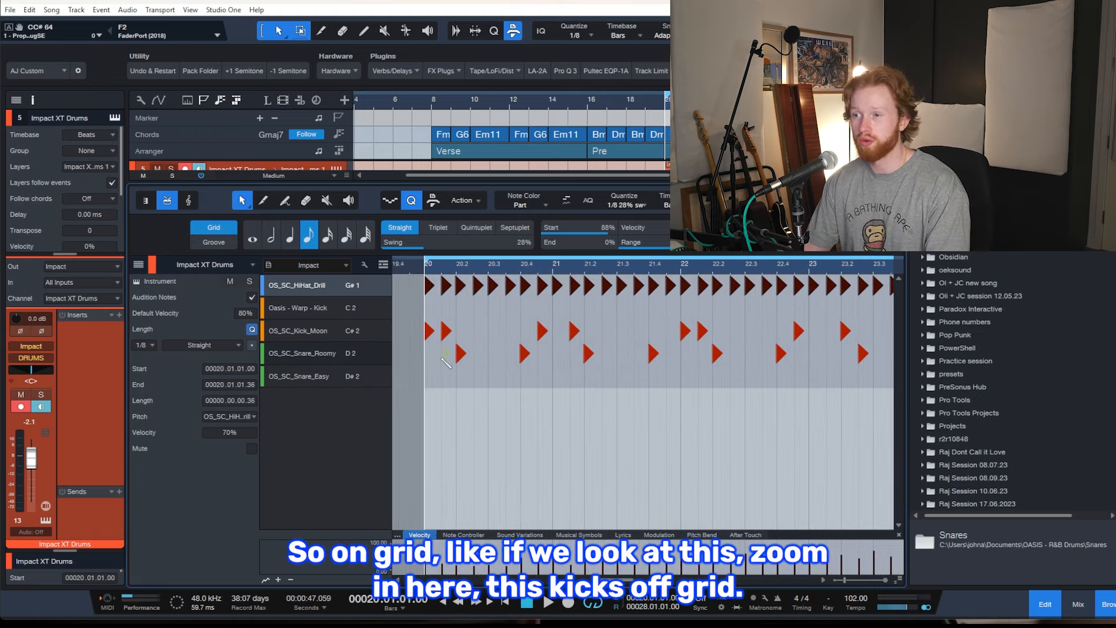
pyautogui.scroll(3, 455, 363)
pyautogui.scroll(3, 467, 353)
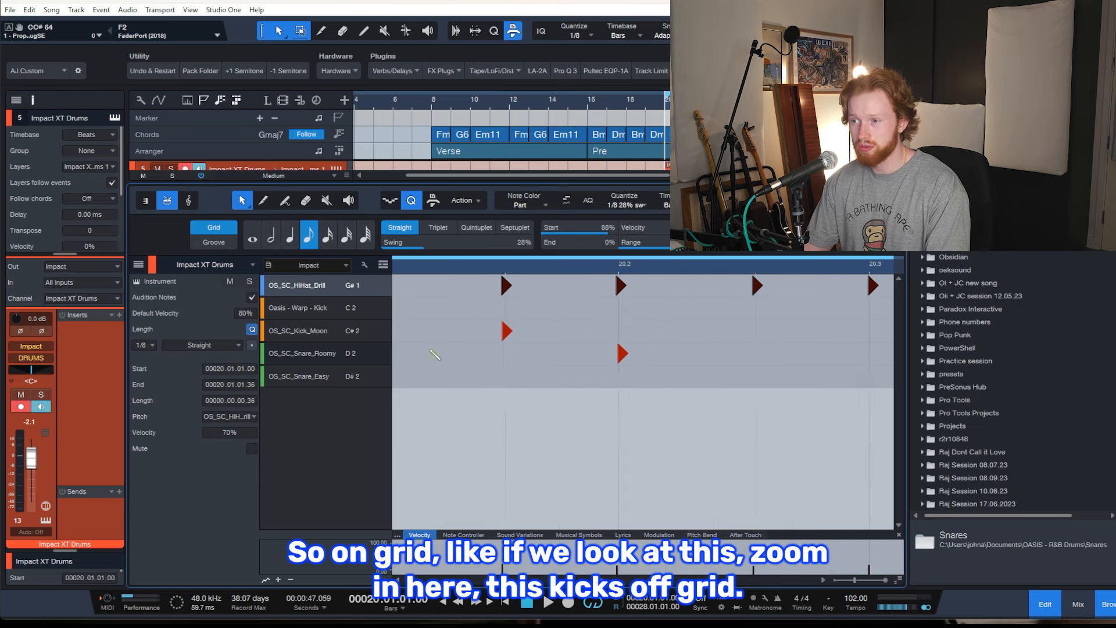
pyautogui.scroll(-3, 543, 351)
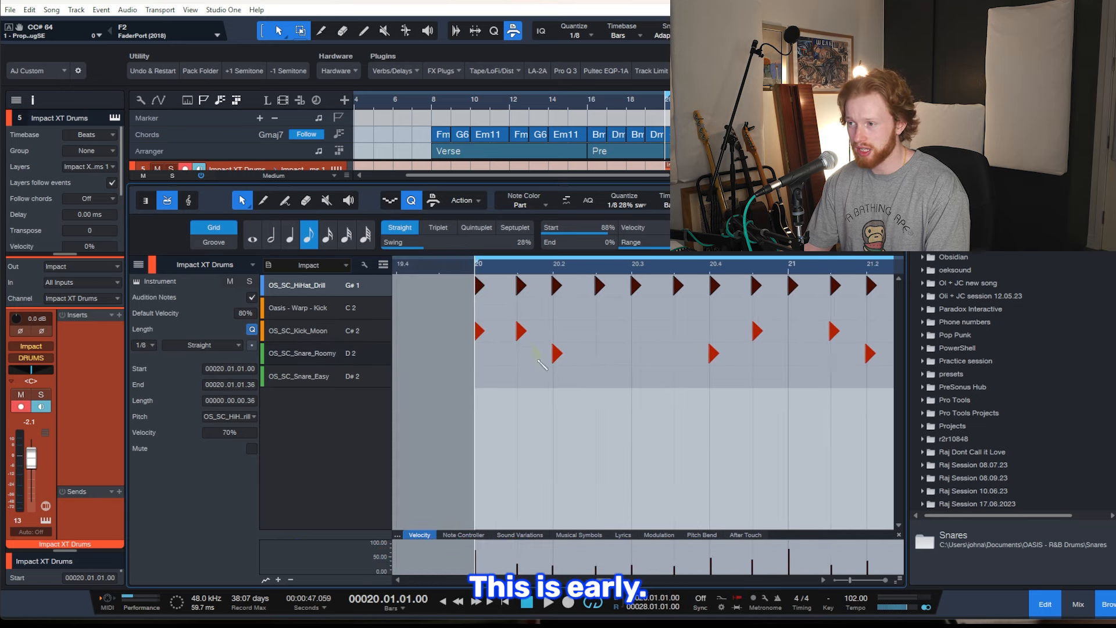
pyautogui.scroll(3, 769, 352)
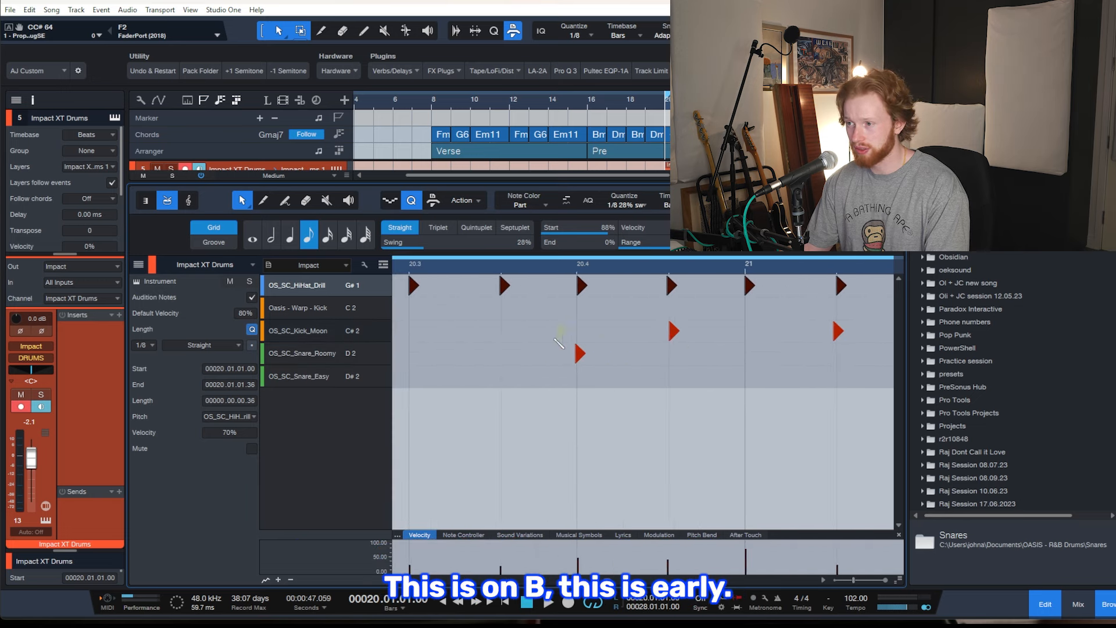
pyautogui.scroll(-3, 835, 342)
pyautogui.scroll(5, 767, 307)
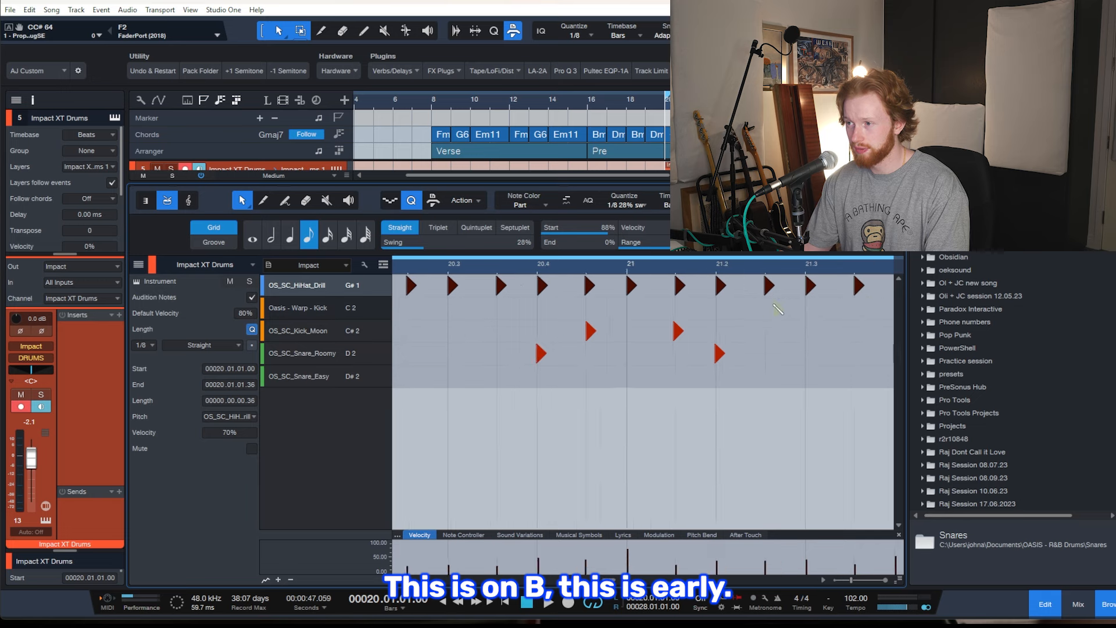
# Step: Set the drum editor's grid swing to 0% and compare the note timing with the straight grid
pyautogui.moveTo(431, 246); pyautogui.dragTo(355, 251)
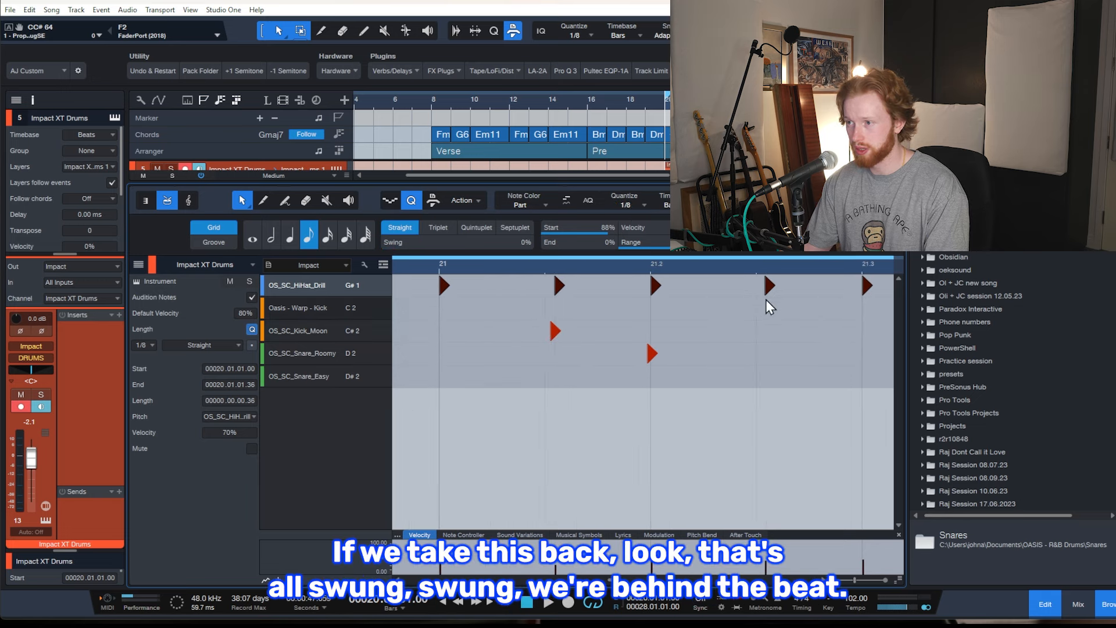
pyautogui.scroll(-3, 767, 306)
pyautogui.scroll(-3, 599, 332)
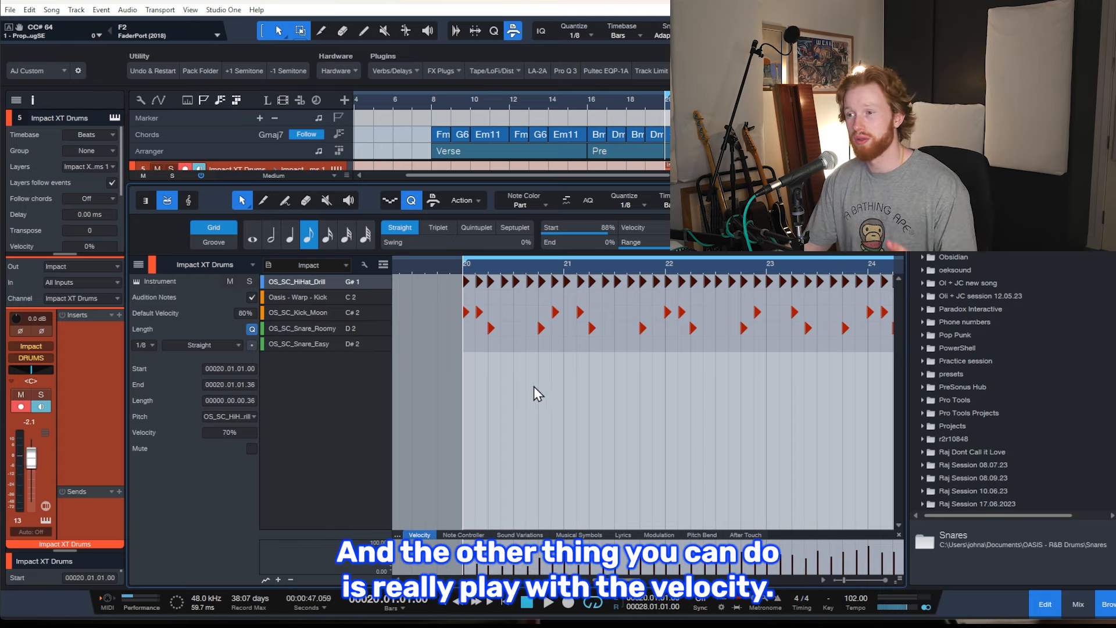
# Step: Raise the hi-hat velocities on the strong beats of bar 20, with the hit at 20.3 at 68%, and play the loop
pyautogui.scroll(4, 457, 303)
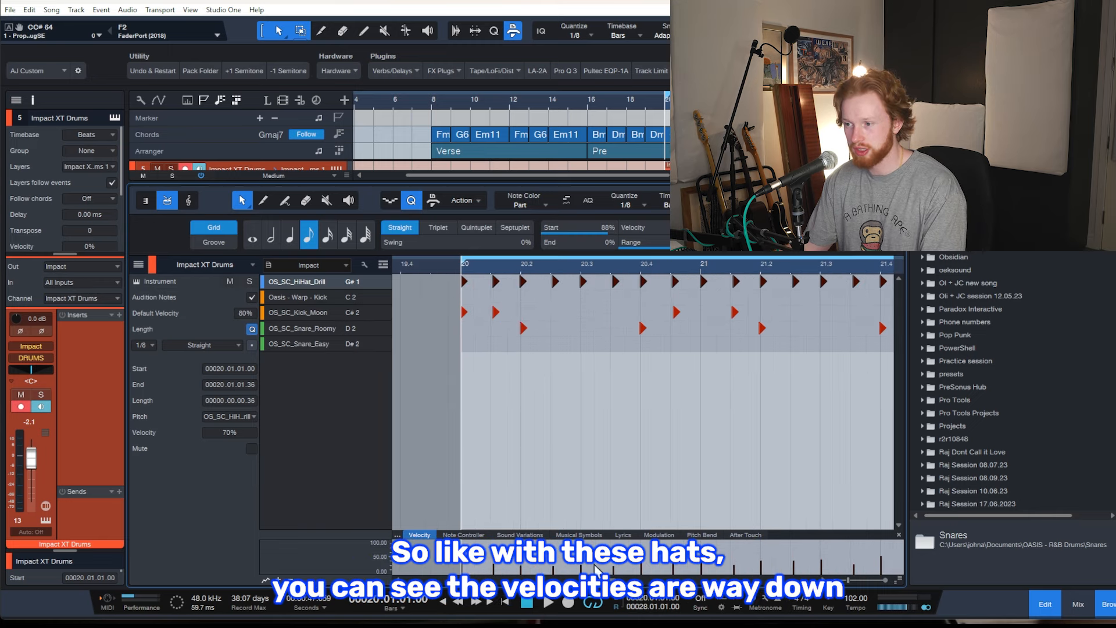
pyautogui.click(583, 282)
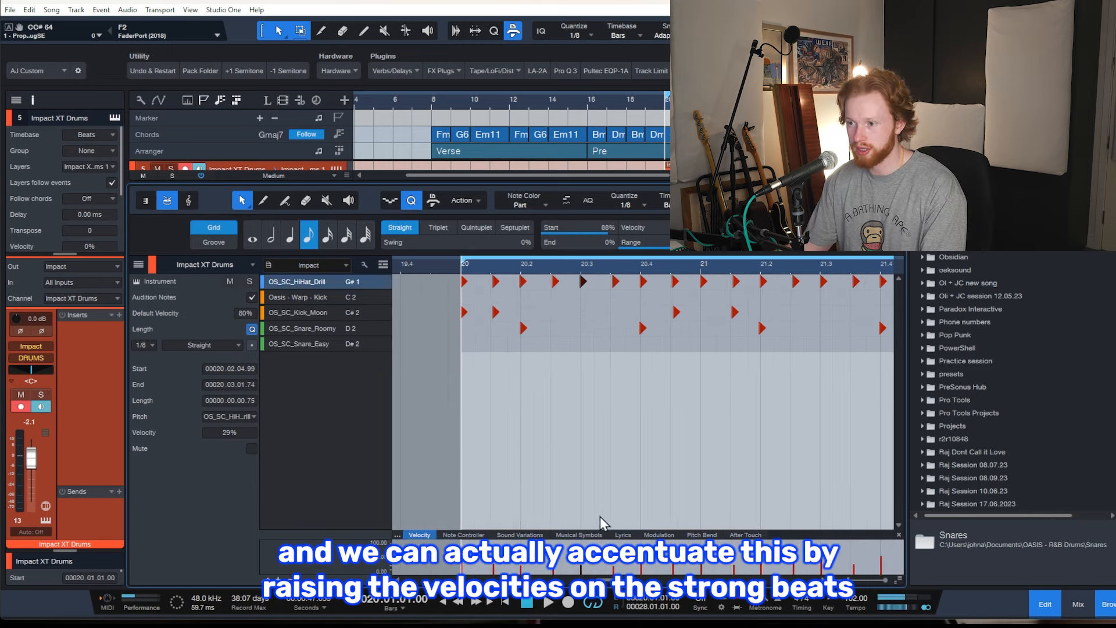
pyautogui.moveTo(582, 557); pyautogui.dragTo(582, 556)
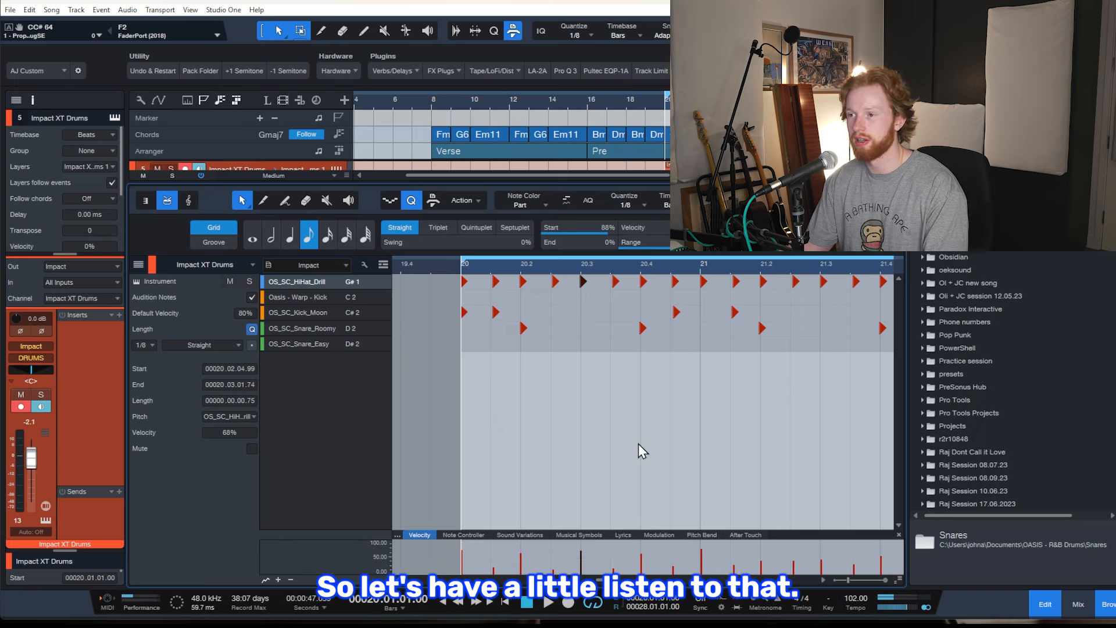
pyautogui.press('space')
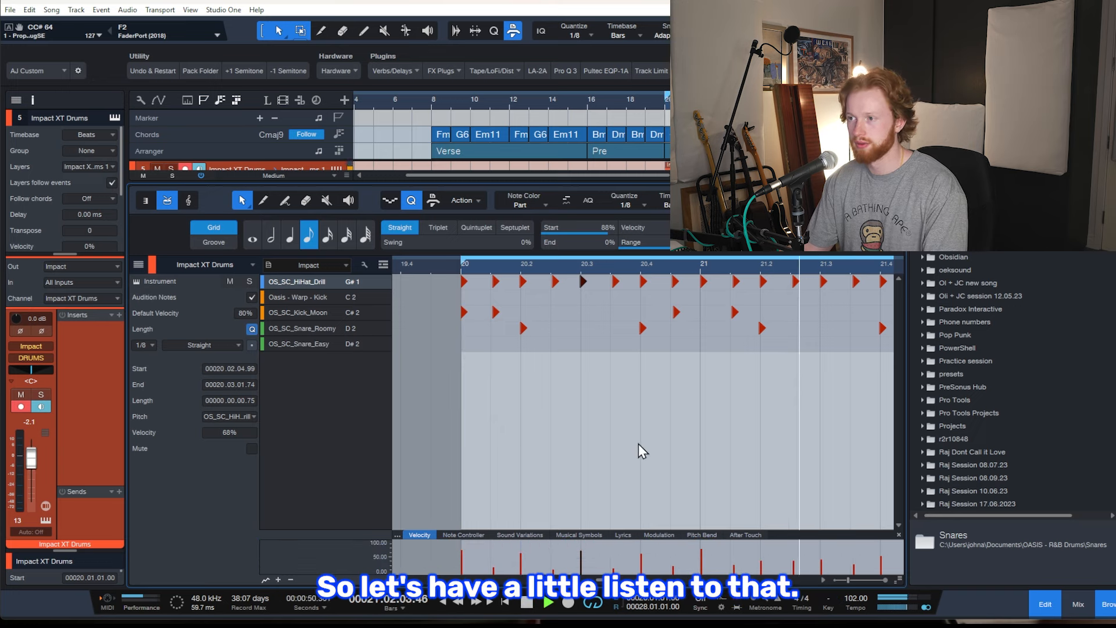
pyautogui.press('space')
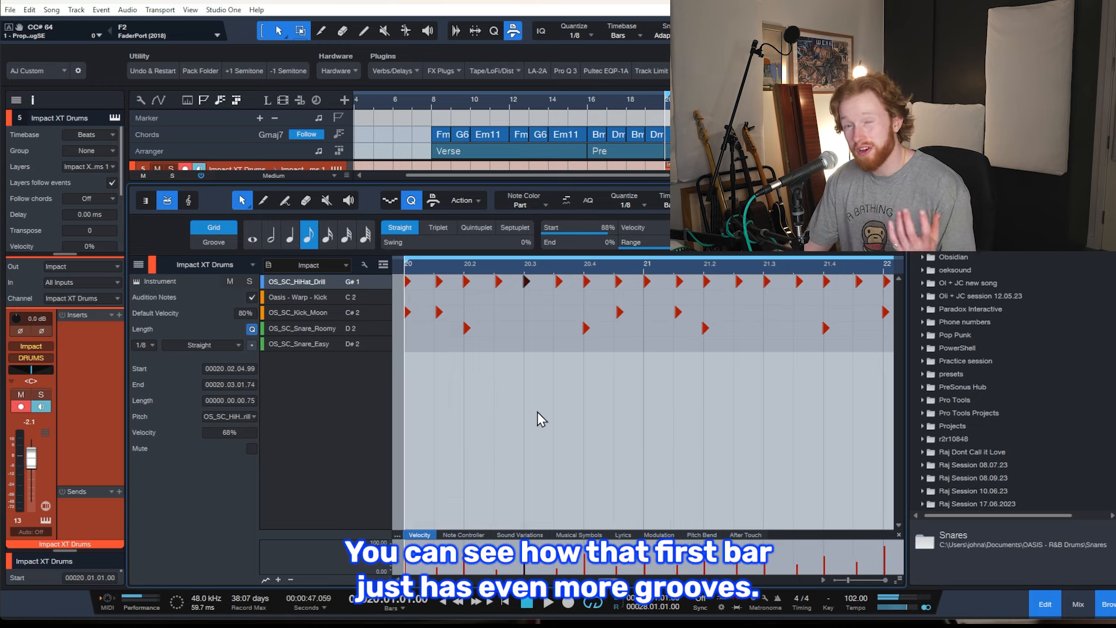
# Step: Switch the drum grid to 1/16 and add an OS_SC_HiHat_Drill hit just after beat 21.3 for a small roll
pyautogui.scroll(-2, 476, 396)
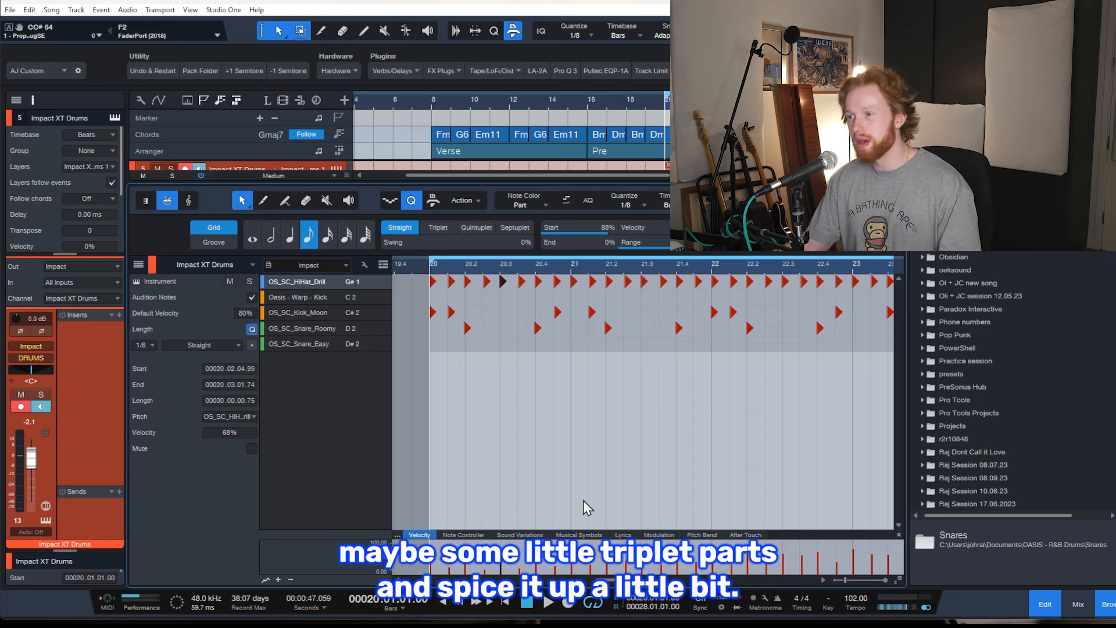
pyautogui.scroll(2, 645, 493)
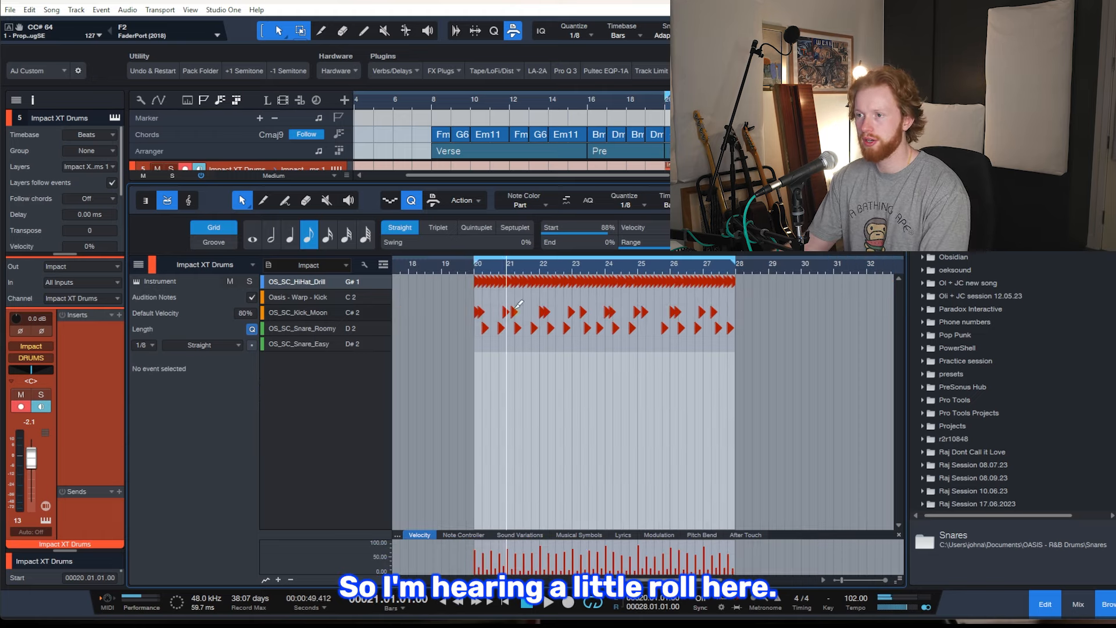
pyautogui.scroll(4, 511, 305)
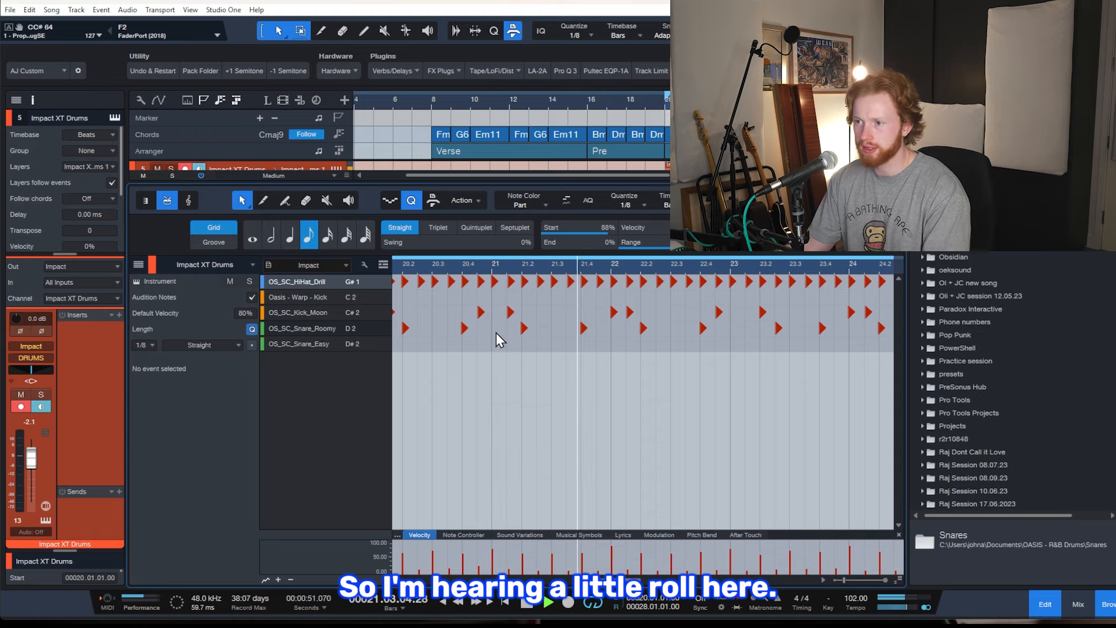
pyautogui.press('space')
pyautogui.click(327, 236)
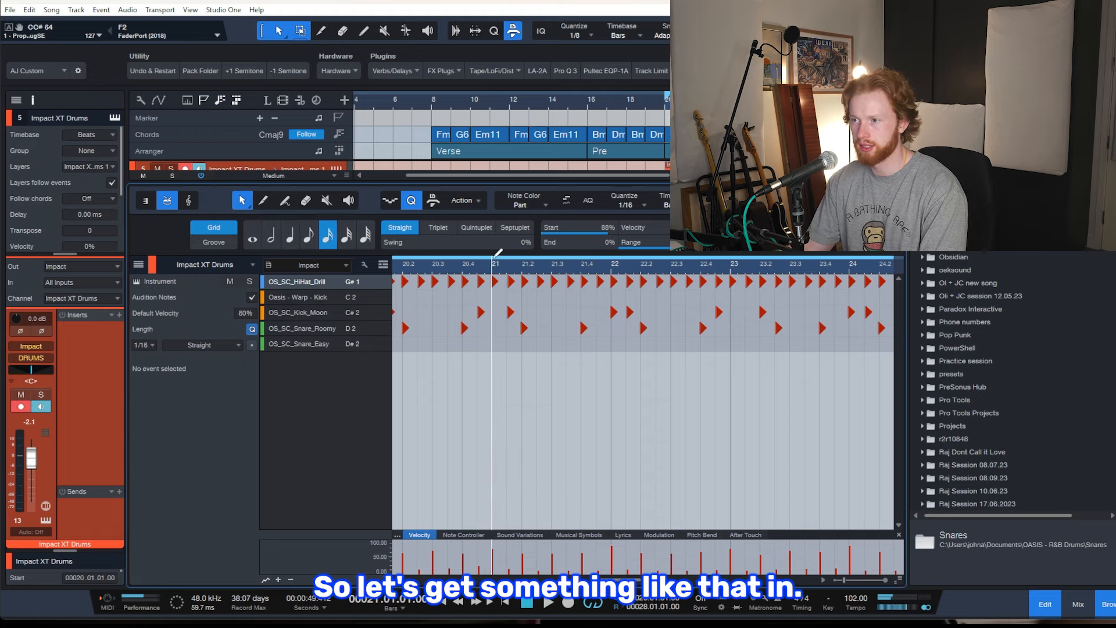
pyautogui.scroll(3, 560, 284)
pyautogui.click(565, 282)
# Step: Play back the added hi-hat hit and lower its velocity so it sits softly between the main hits
pyautogui.press('space')
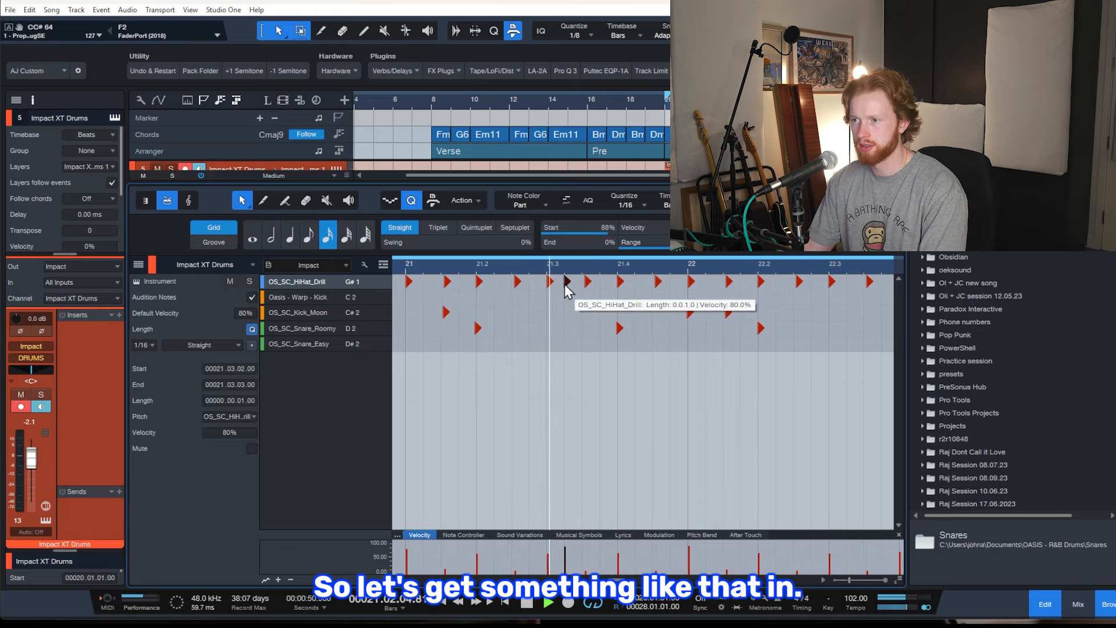
pyautogui.press('space')
pyautogui.moveTo(564, 549); pyautogui.dragTo(565, 569)
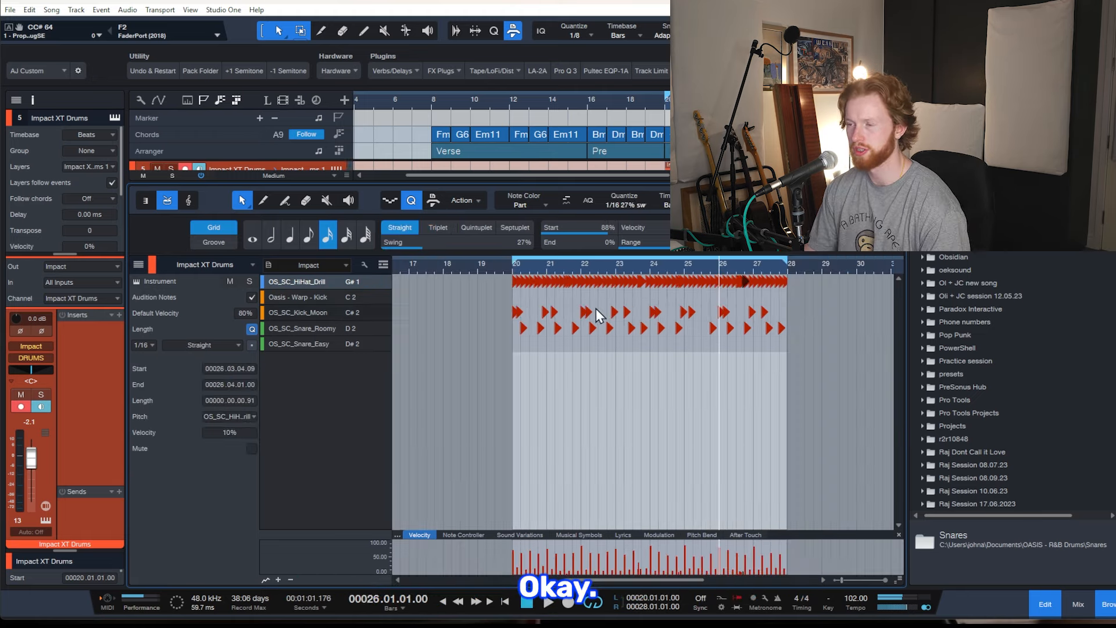
pyautogui.scroll(1, 539, 295)
pyautogui.scroll(-5, 497, 291)
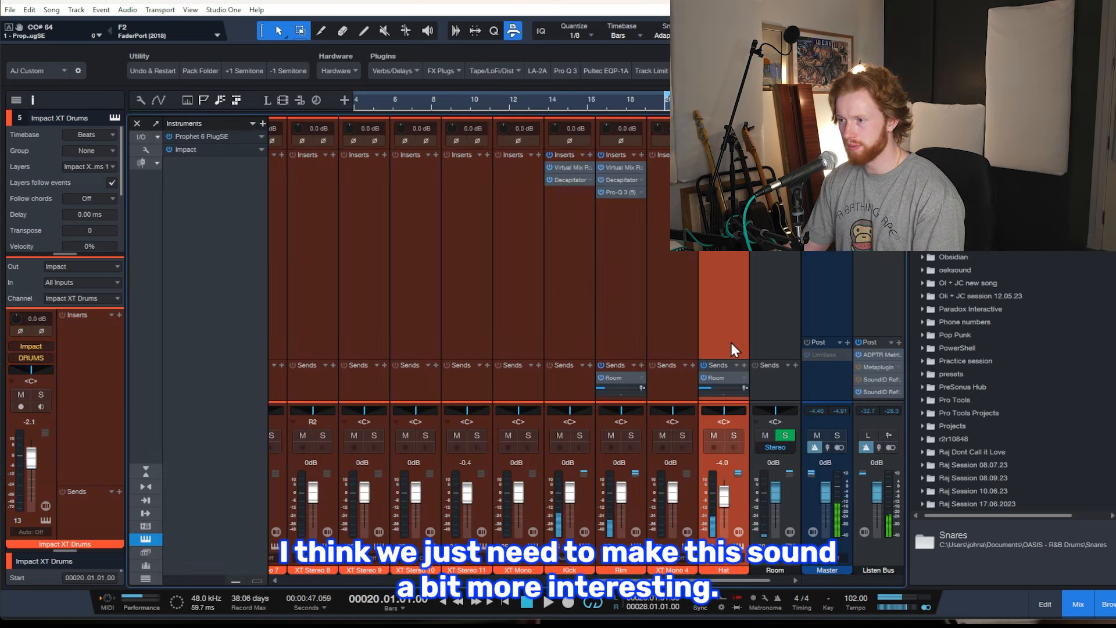
# Step: Adjust the Transpose of the OS_SC_HiHat_Drill pad in Impact XT while the beat plays
pyautogui.click(31, 358)
pyautogui.press('space')
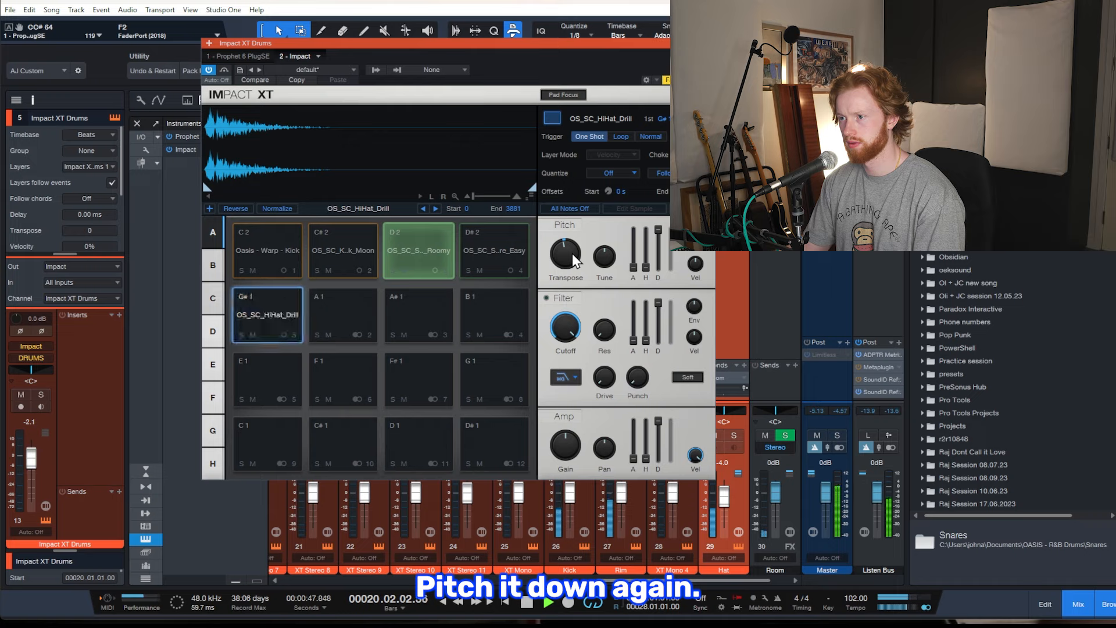
pyautogui.moveTo(572, 253); pyautogui.dragTo(572, 248)
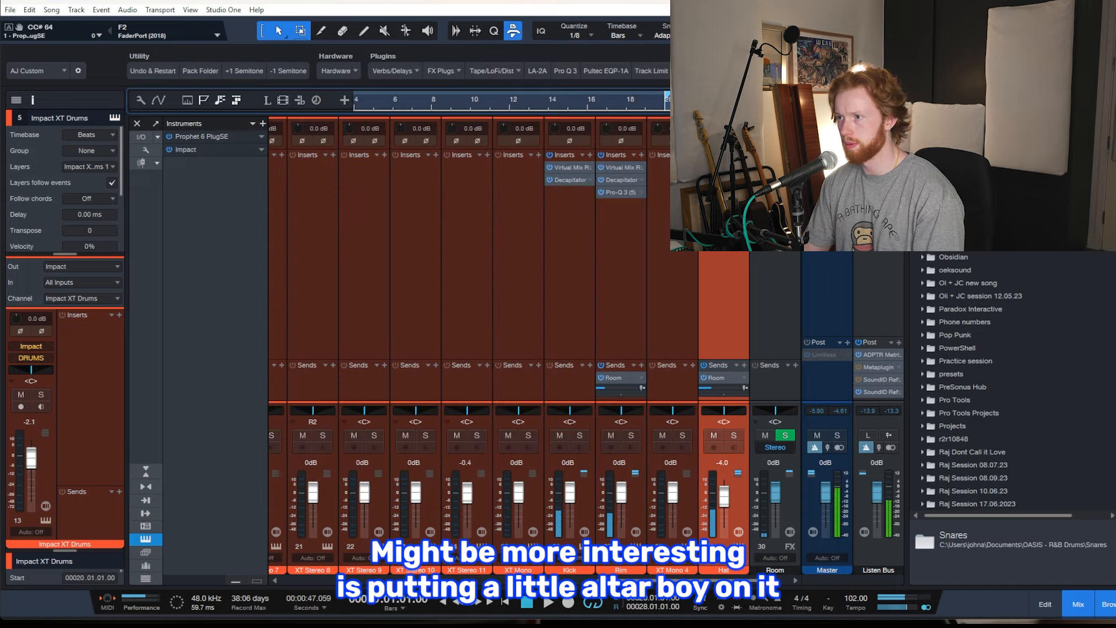
# Step: Insert LittleAlterBoy after Pro-Q 4 on the Hat channel
pyautogui.click(744, 154)
pyautogui.write('al')
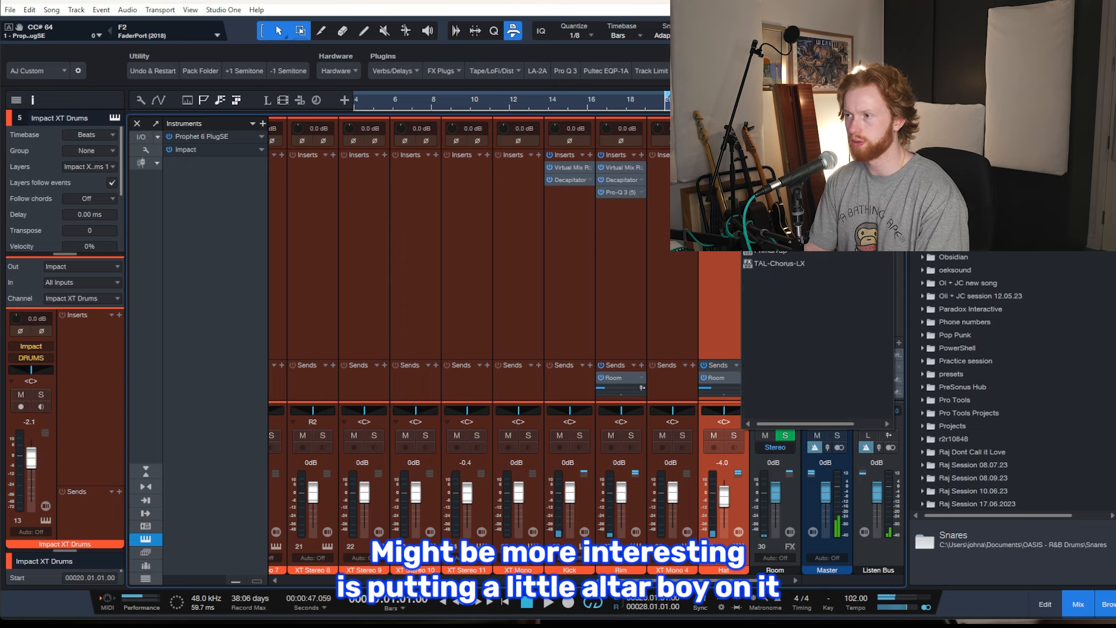
pyautogui.doubleClick(779, 237)
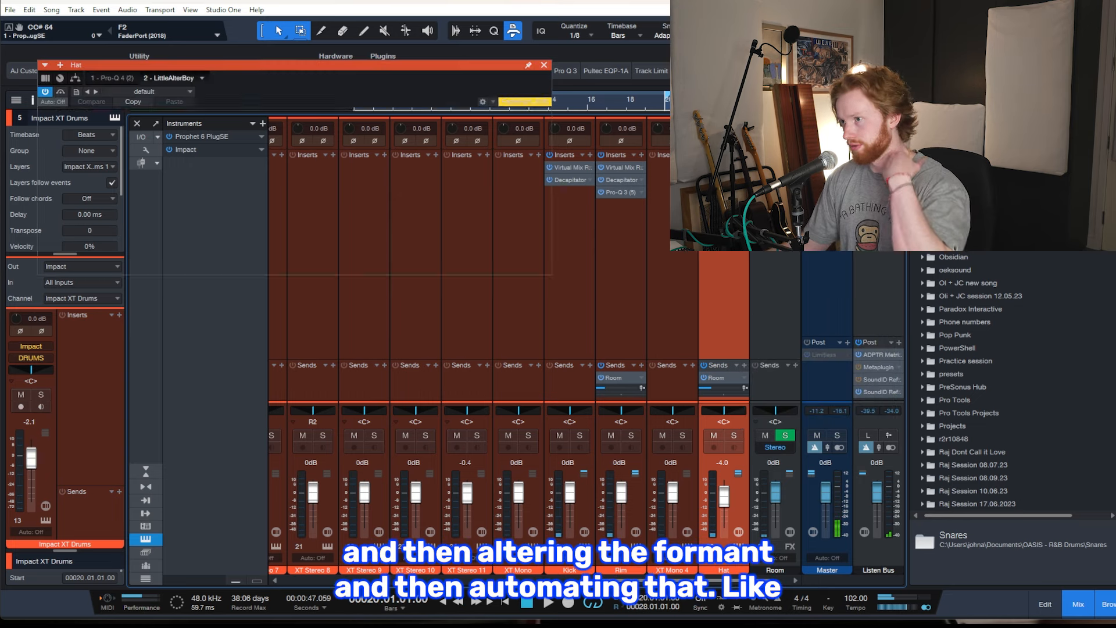
# Step: Adjust LittleAlterBoy's Formant on the hats during playback and listen to the hook with the Formant automation
pyautogui.press('space')
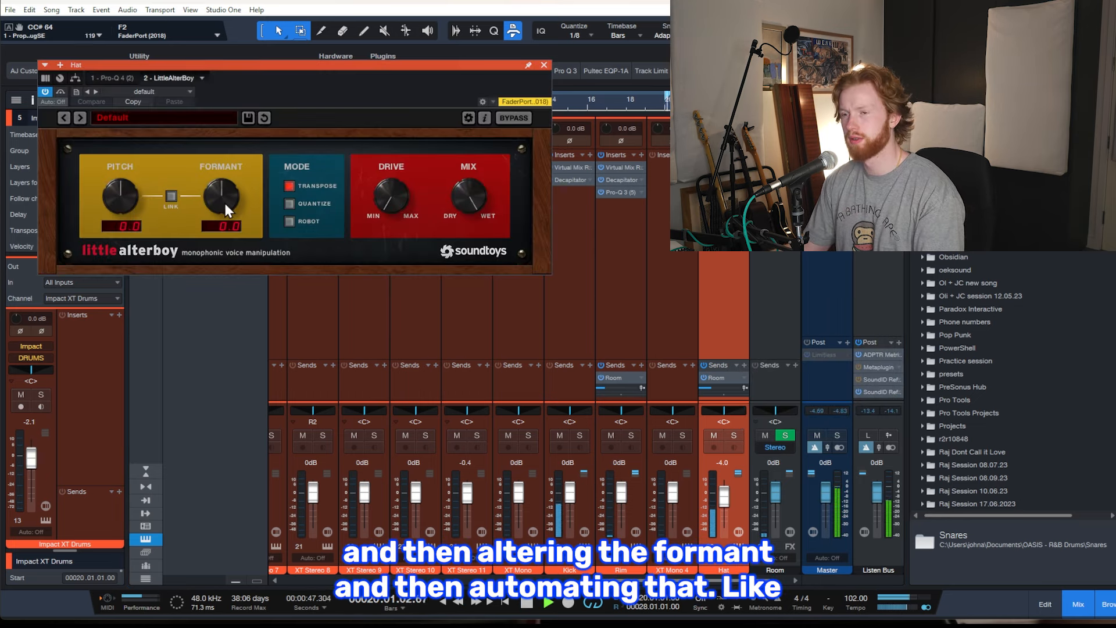
pyautogui.moveTo(224, 201)
pyautogui.mouseDown()
pyautogui.moveTo(208, 262)
pyautogui.moveTo(226, 190)
pyautogui.mouseUp()
pyautogui.press('space')
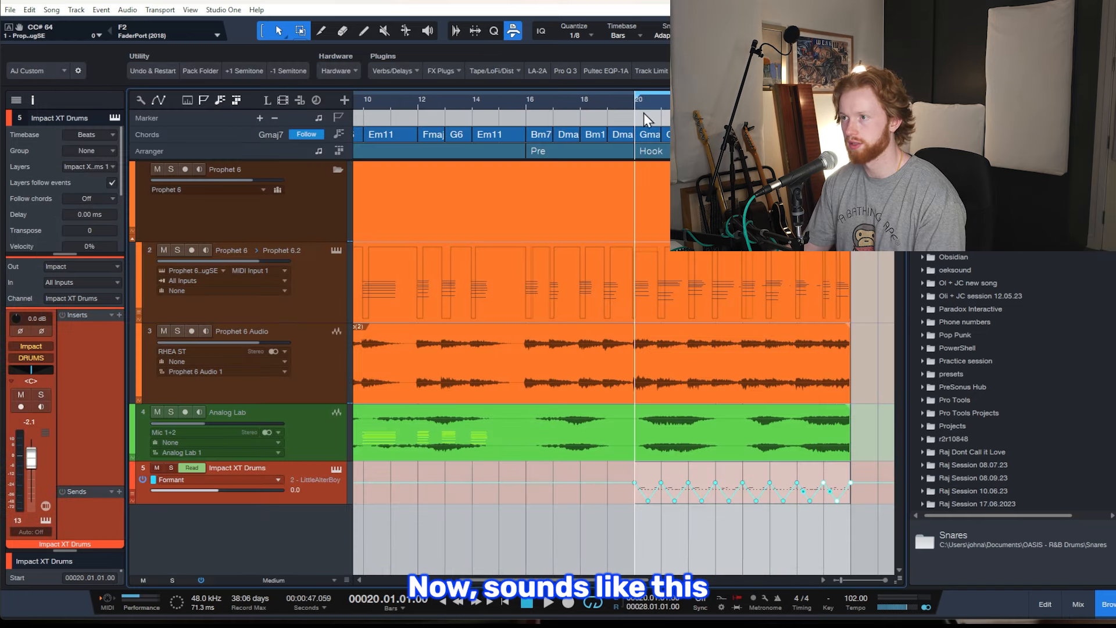
pyautogui.press('space')
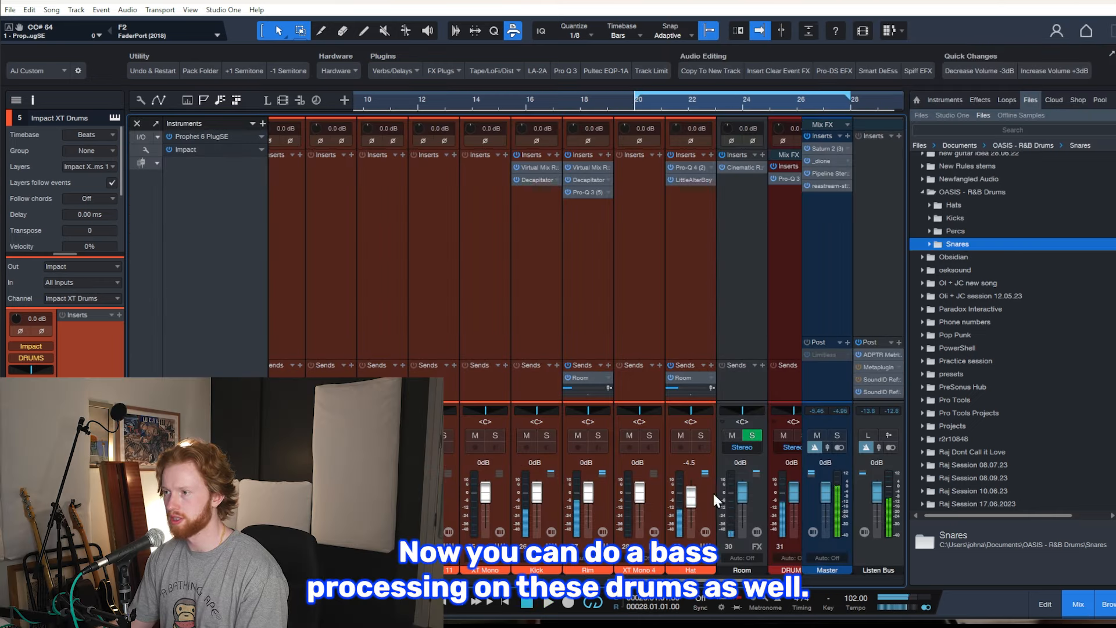
# Step: Bring the DRUMS bus into view in the mixer and open its insert effects for bus processing
pyautogui.moveTo(704, 580); pyautogui.dragTo(744, 580)
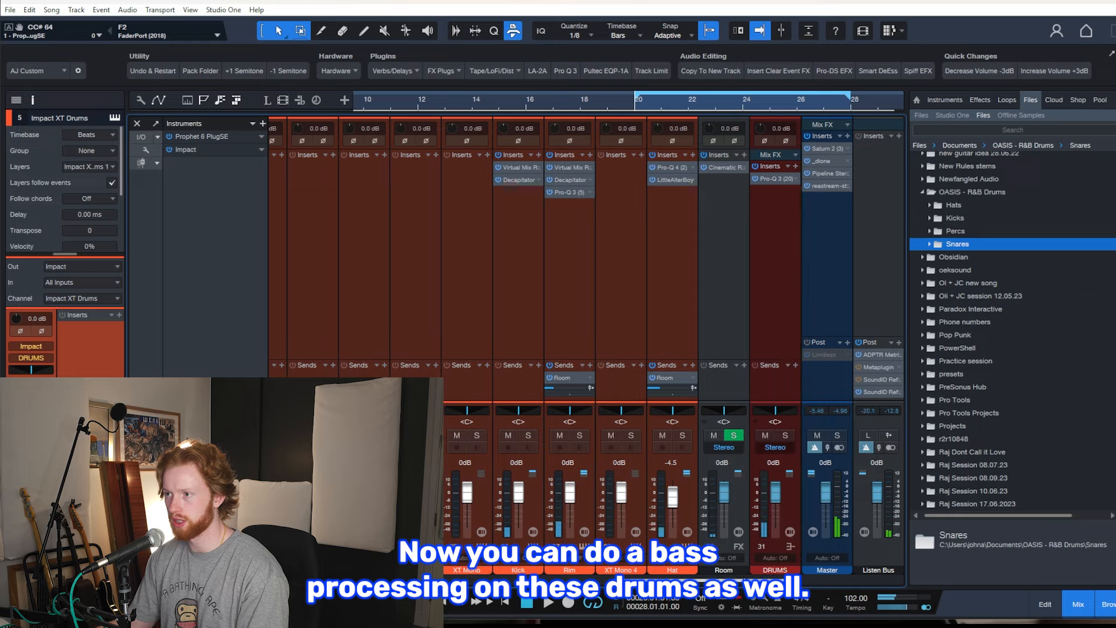
pyautogui.click(812, 171)
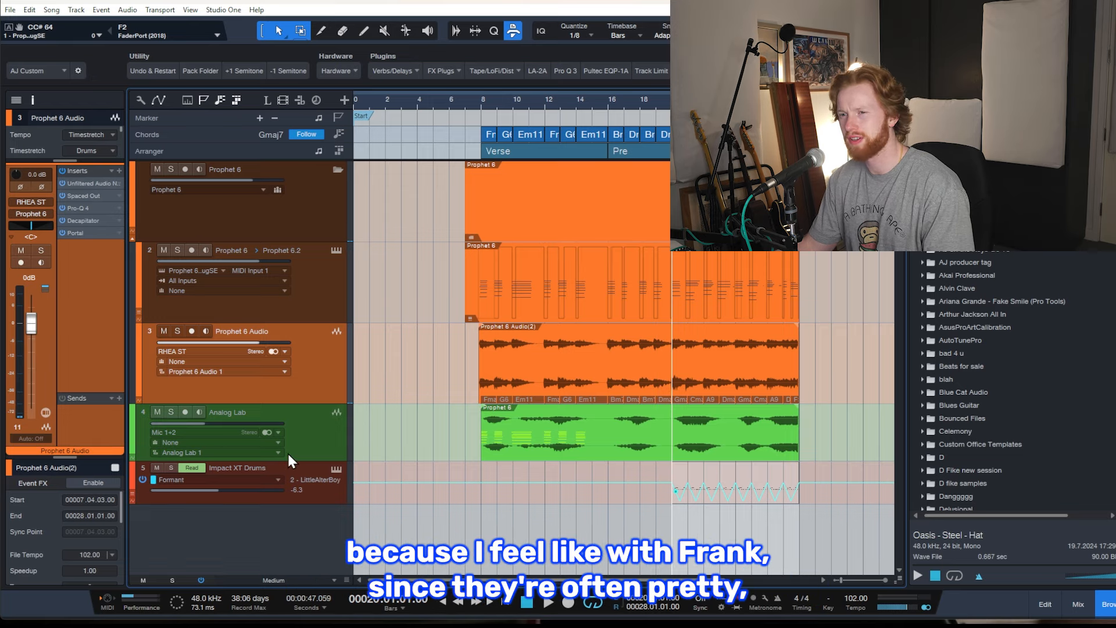
# Step: Group the Prophet 6 Audio and Analog Lab tracks in a folder named Synths with its own bus
pyautogui.click(320, 436)
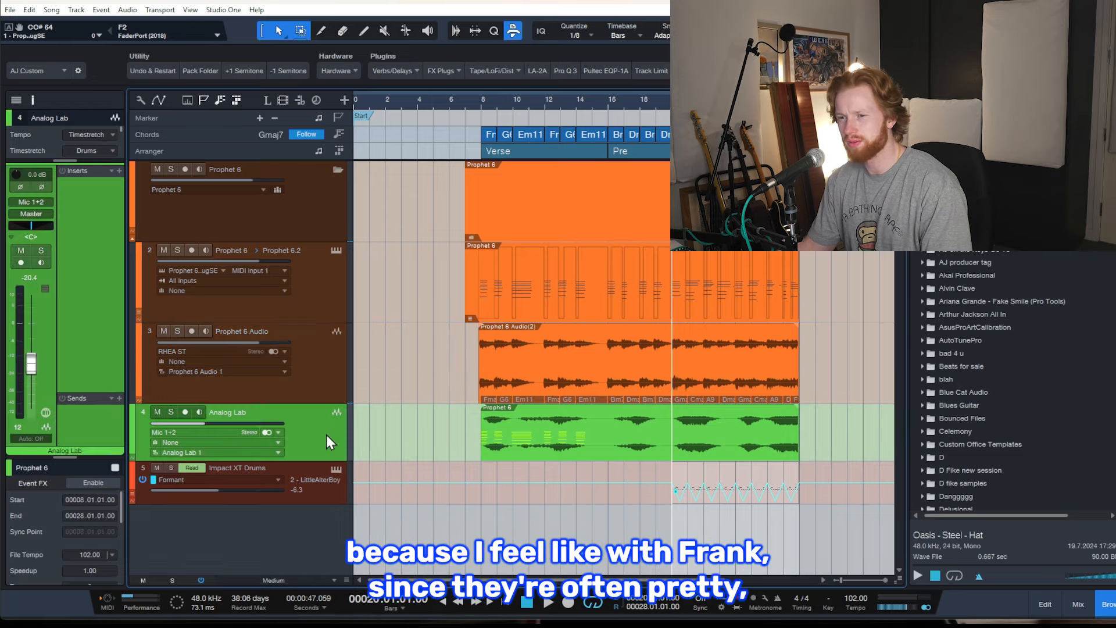
pyautogui.click(308, 375)
pyautogui.moveTo(308, 375); pyautogui.dragTo(309, 416)
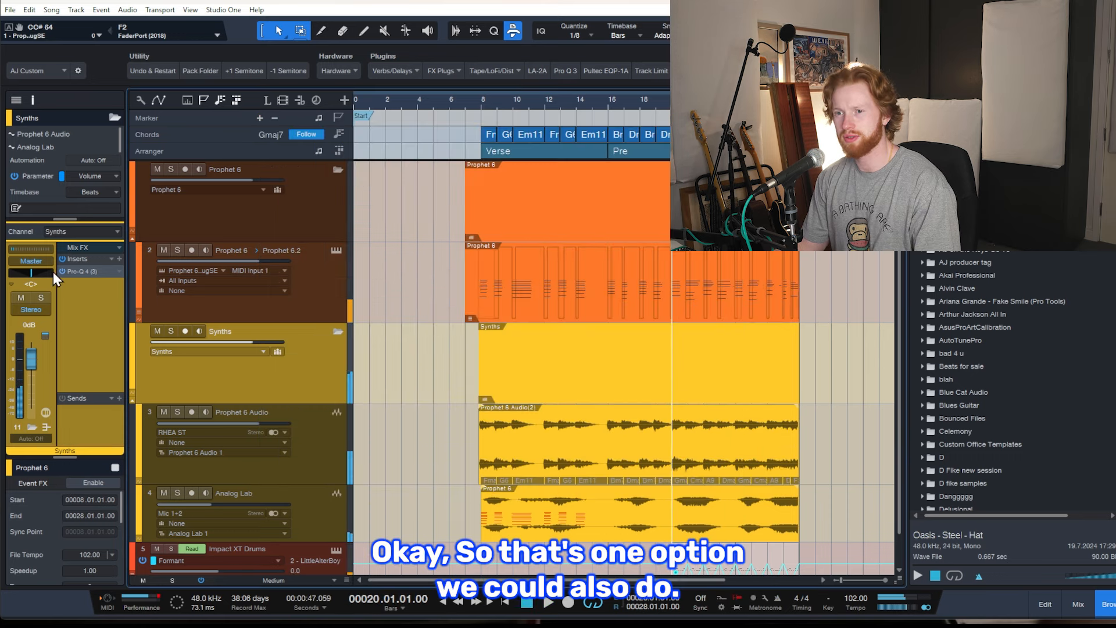
# Step: Insert RC-20 Retro Color after Pro-Q 4 on the Synths bus and adjust its Master Cut Filter during playback
pyautogui.click(120, 259)
pyautogui.write('rc')
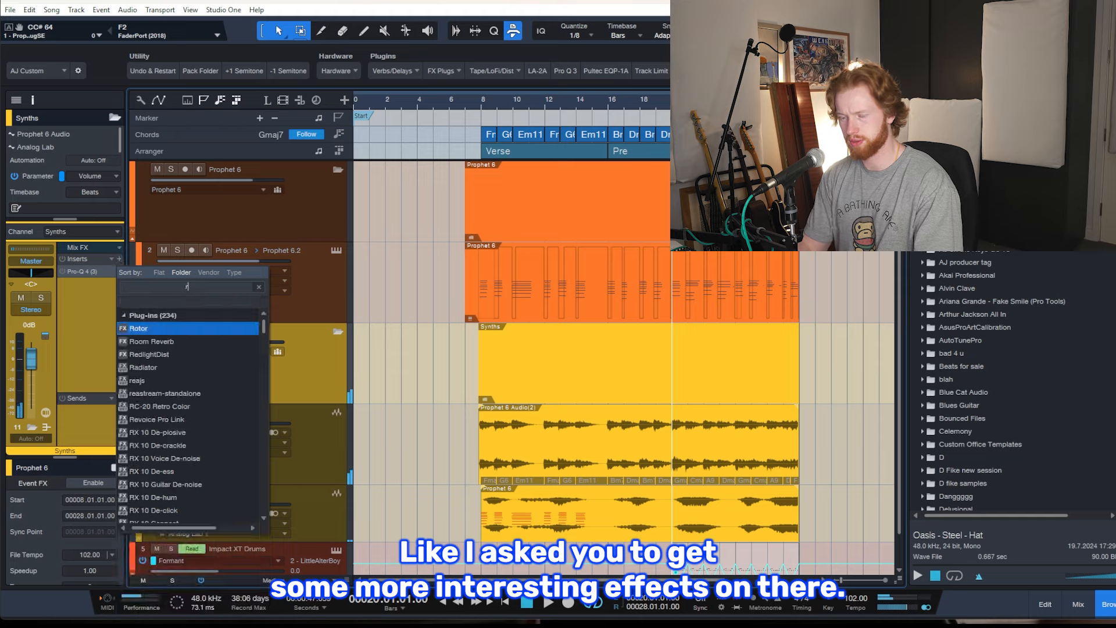
pyautogui.press('Return')
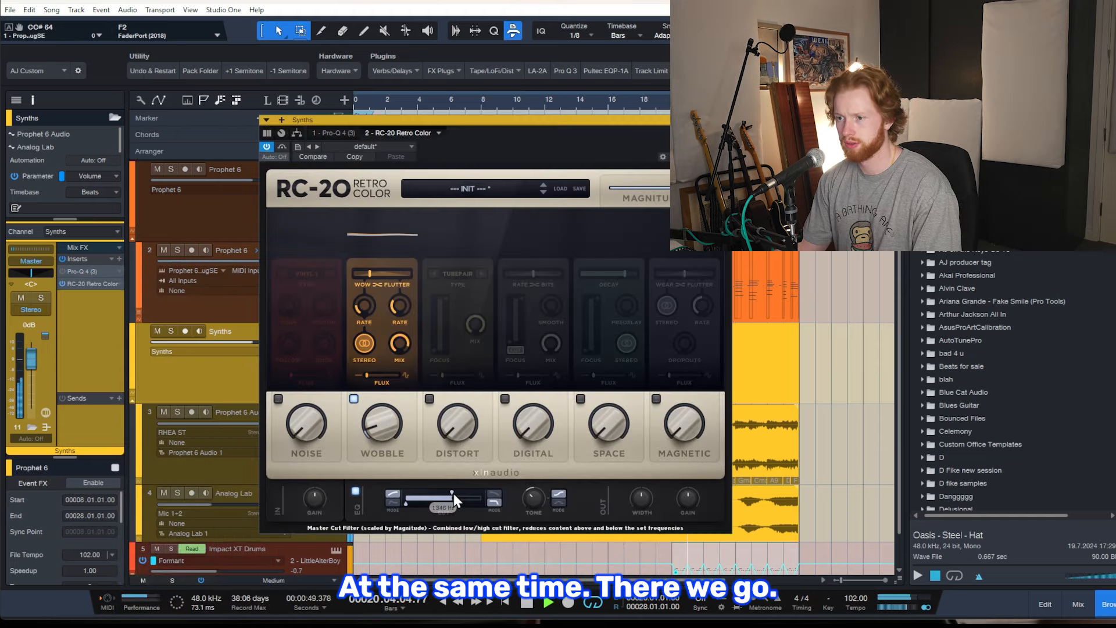
pyautogui.click(454, 493)
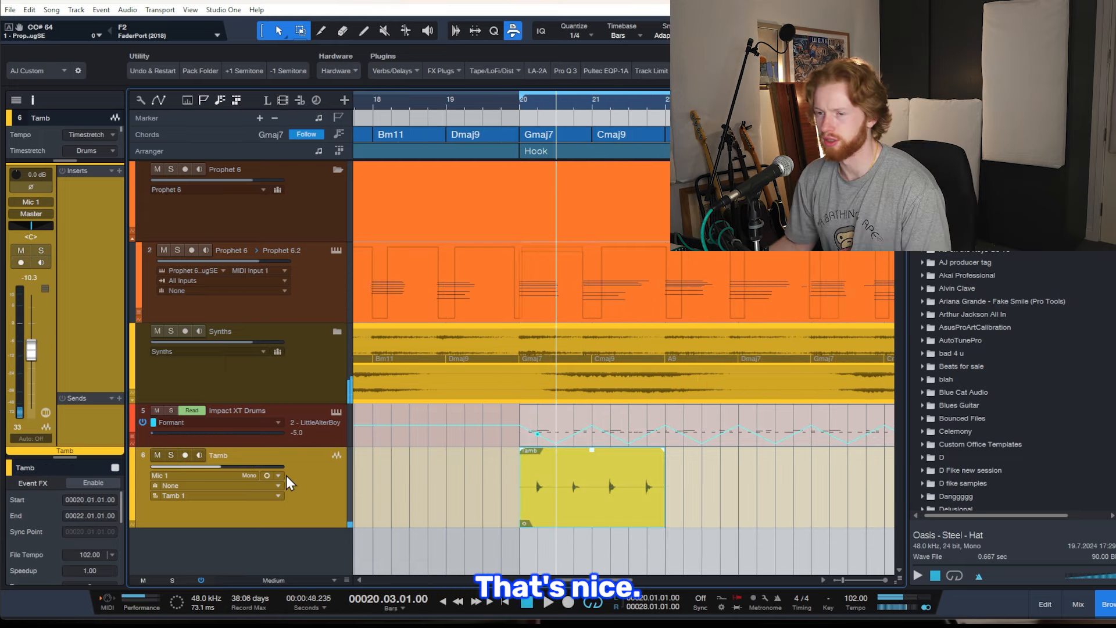
# Step: Insert Seventh Heaven and Purple Audio MC 77 on the Tamb track
pyautogui.click(119, 172)
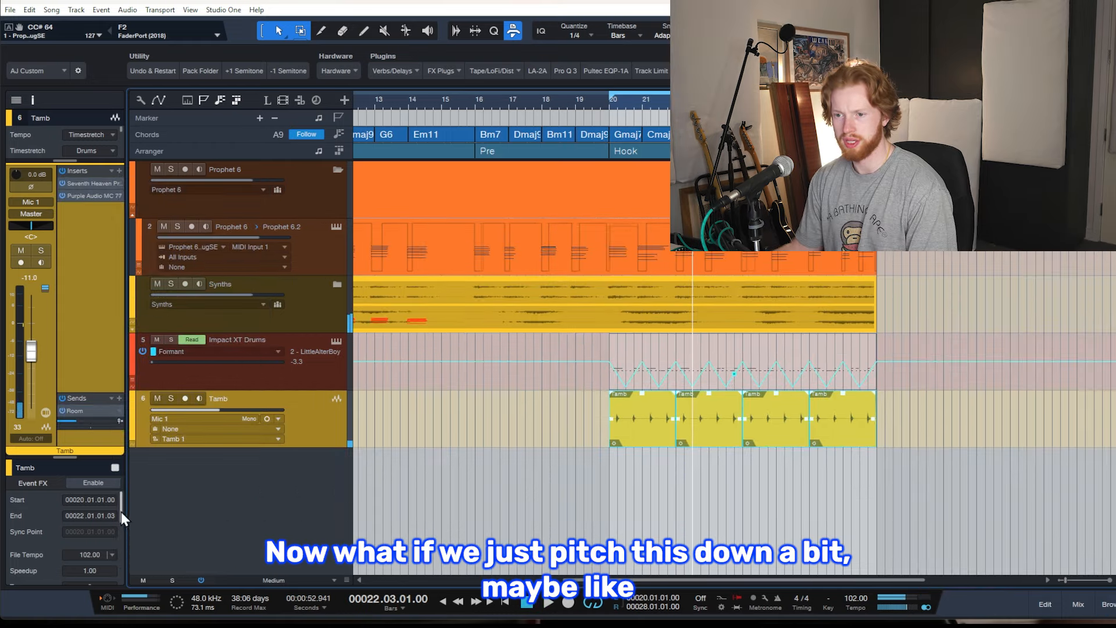
# Step: Transpose the tambourine events by -3 and lower the Tamb track's volume to -18.2 dB while the hook plays
pyautogui.moveTo(121, 511); pyautogui.dragTo(123, 524)
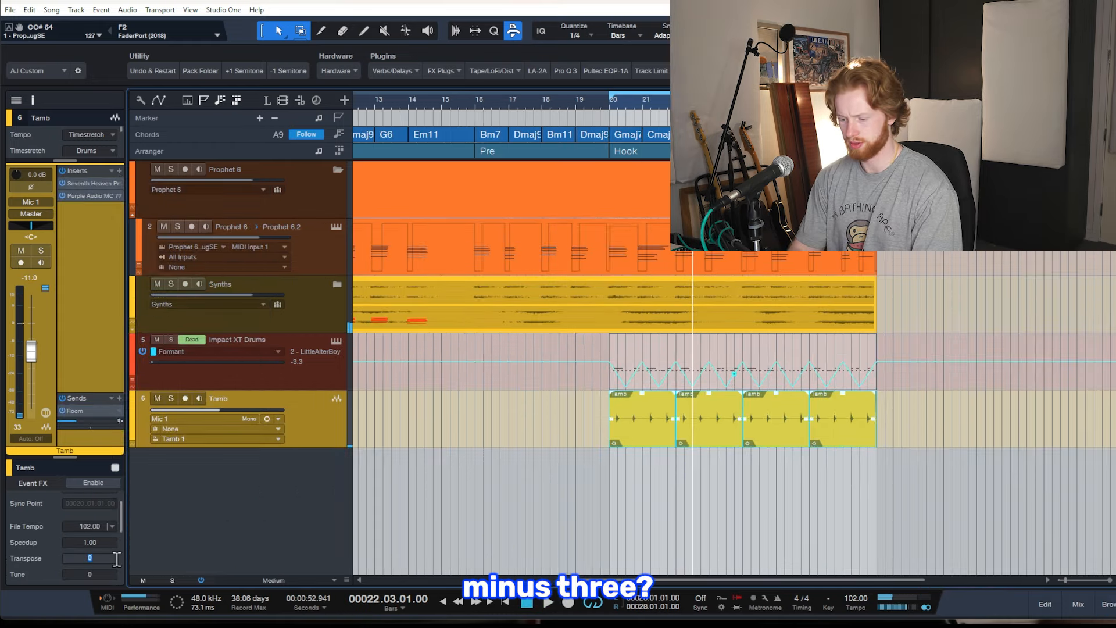
pyautogui.press('space')
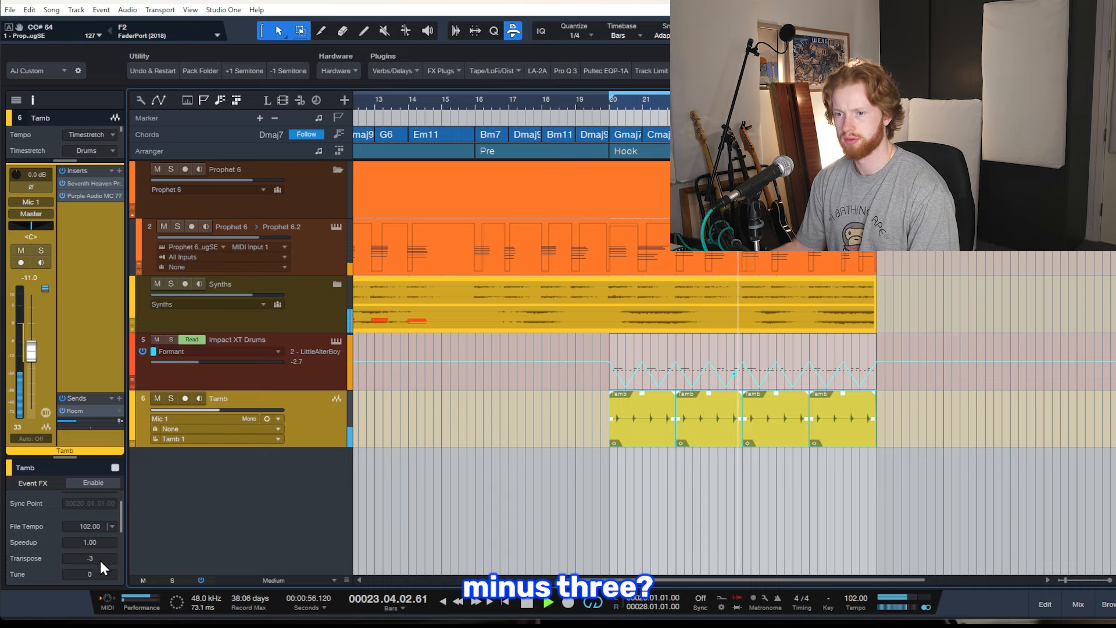
pyautogui.moveTo(219, 409); pyautogui.dragTo(208, 412)
pyautogui.press('space')
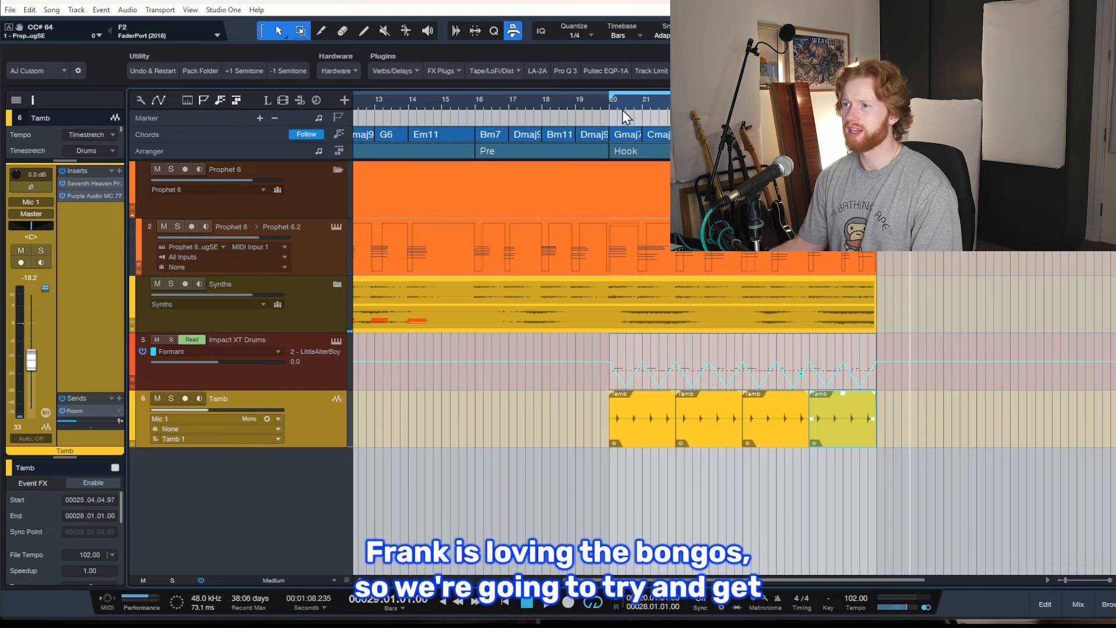
# Step: Move the playhead to the start of the Hook at bar 20 and search Windows for "spl"
pyautogui.click(609, 107)
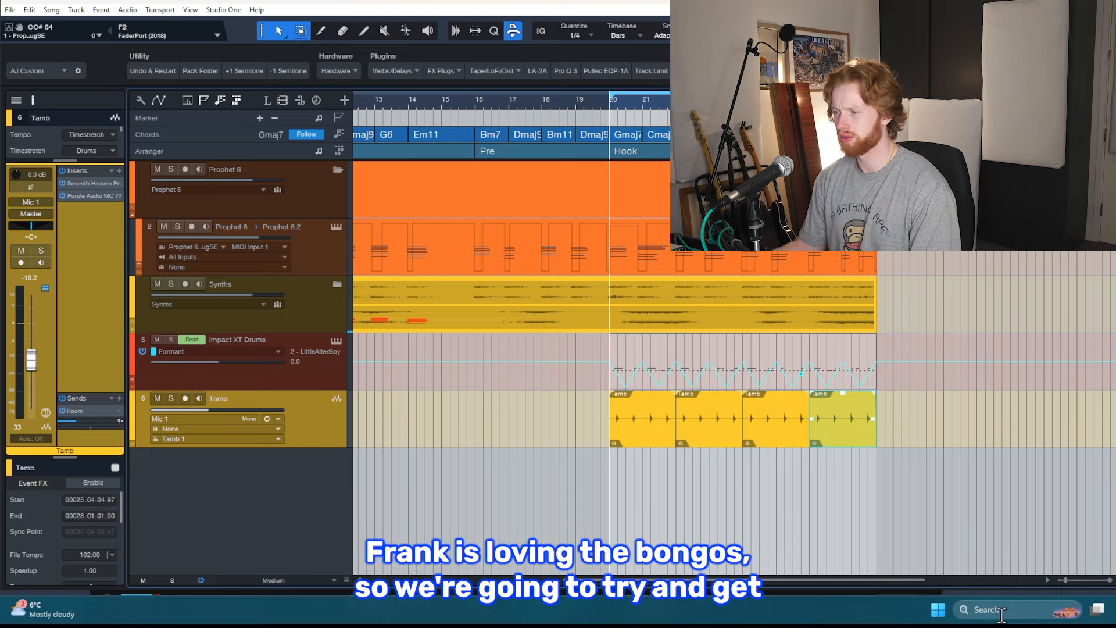
pyautogui.click(1001, 613)
pyautogui.write('spl')
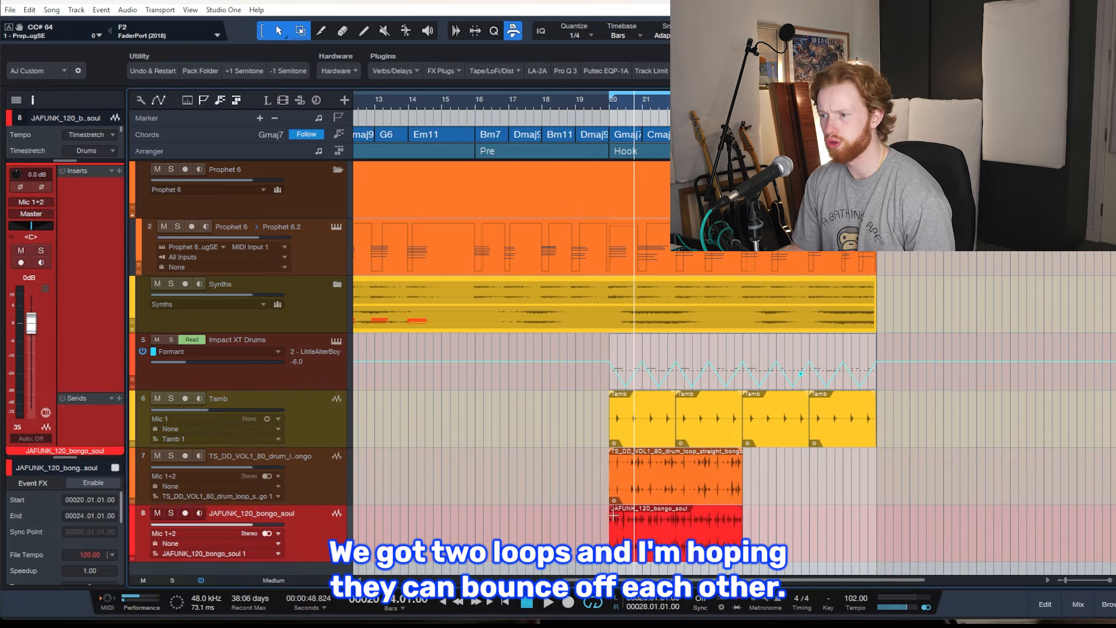
# Step: Insert ShaperBox 3 on the JAFUNK_120_bongo_soul track and audition the loop together with the other bongo loop using solo
pyautogui.scroll(4, 679, 515)
pyautogui.scroll(-1, 680, 515)
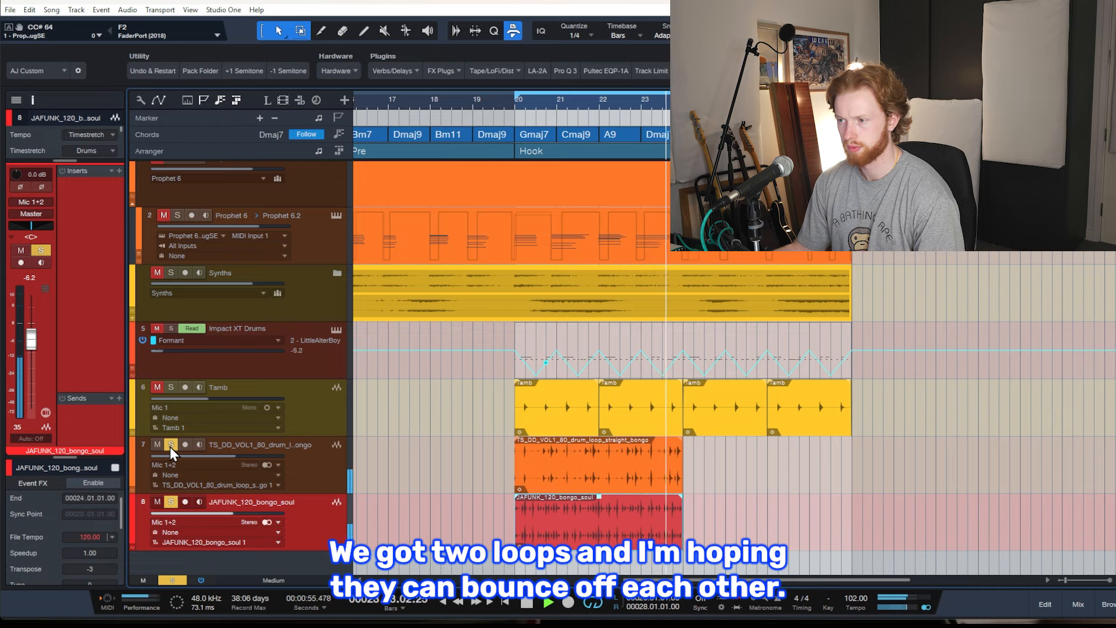
pyautogui.click(119, 171)
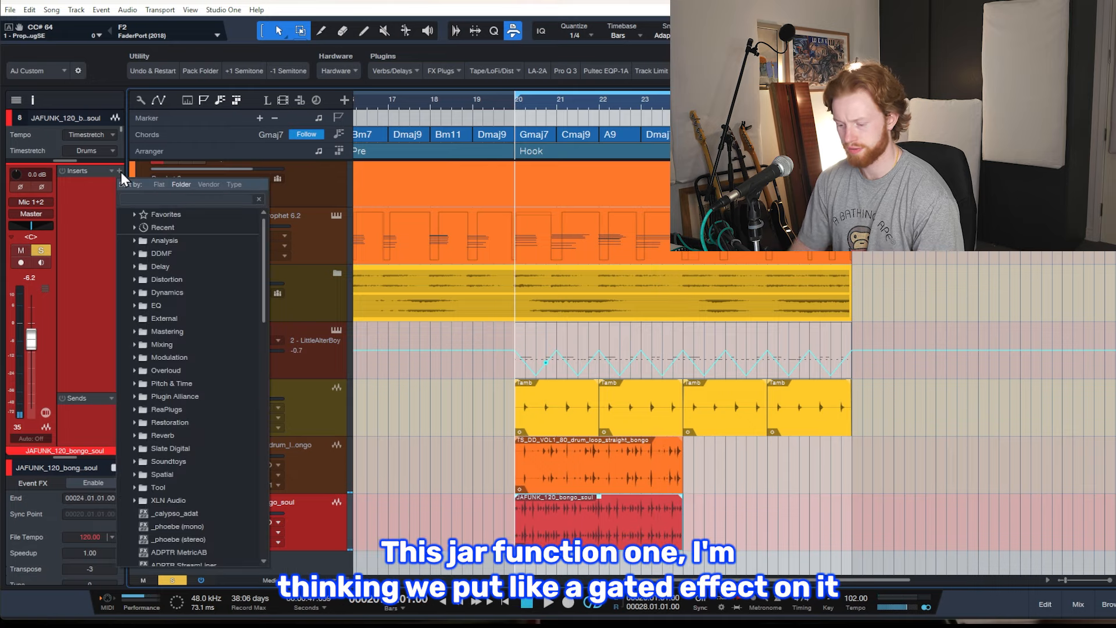
pyautogui.write('shap')
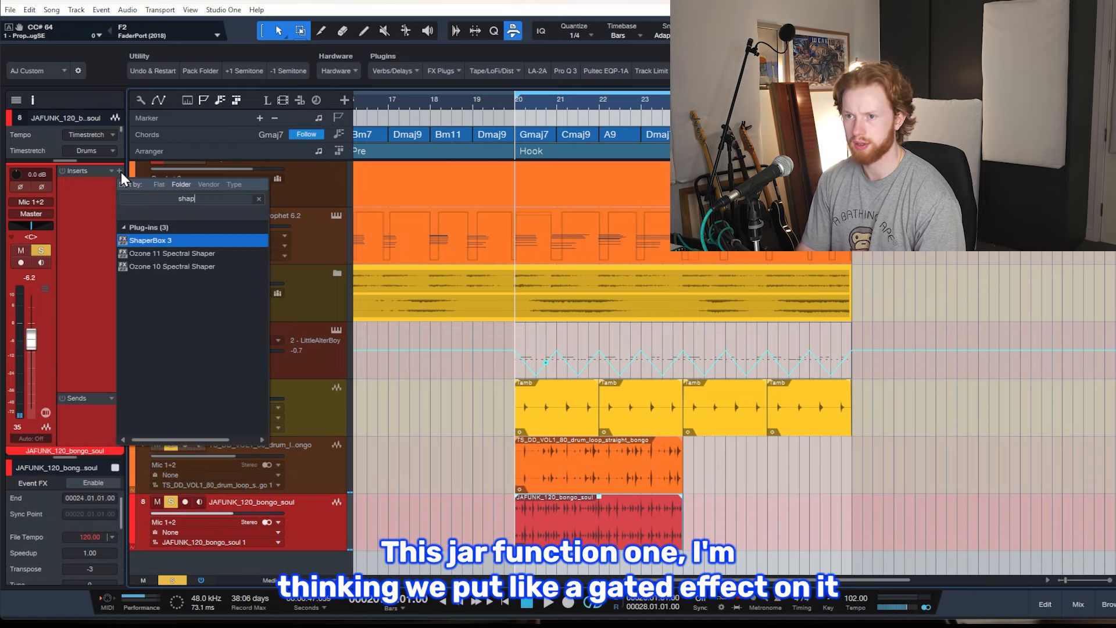
pyautogui.press('Return')
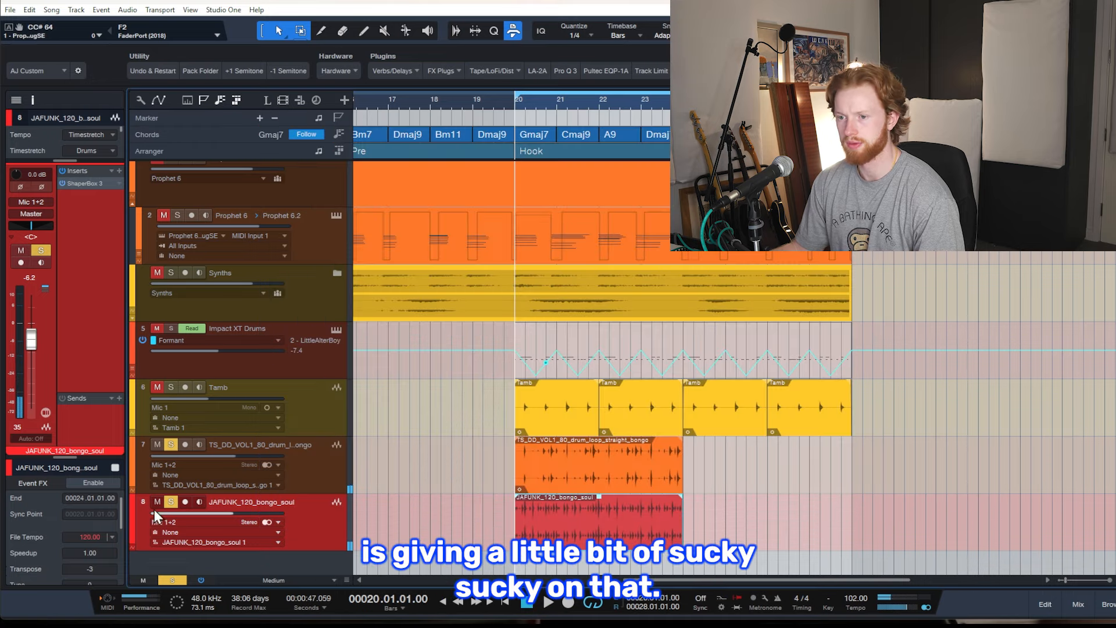
pyautogui.click(171, 504)
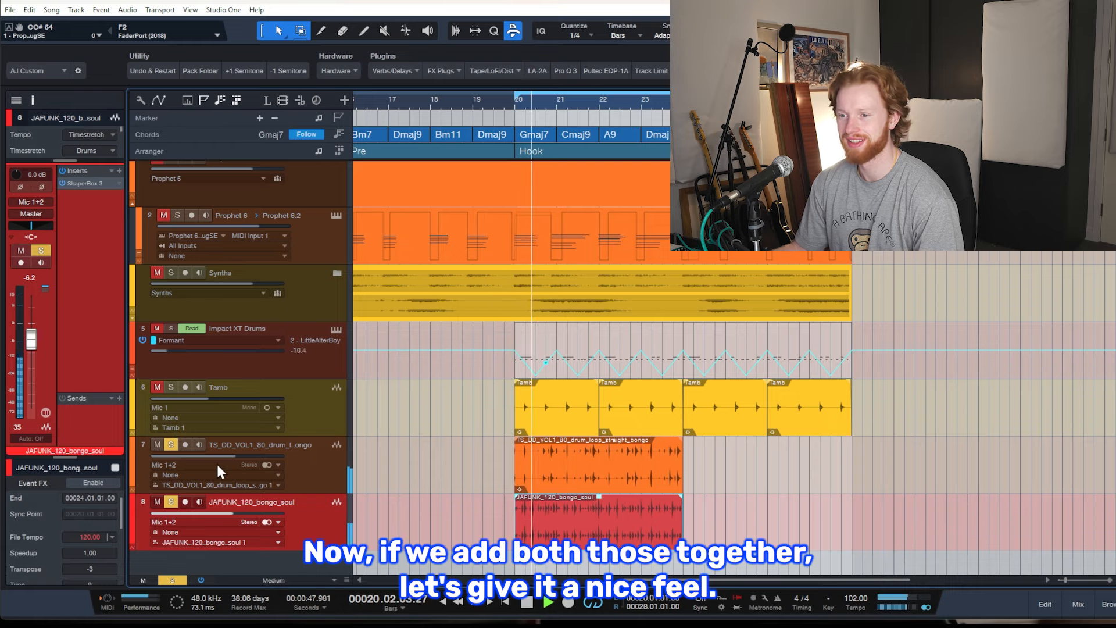
pyautogui.click(171, 502)
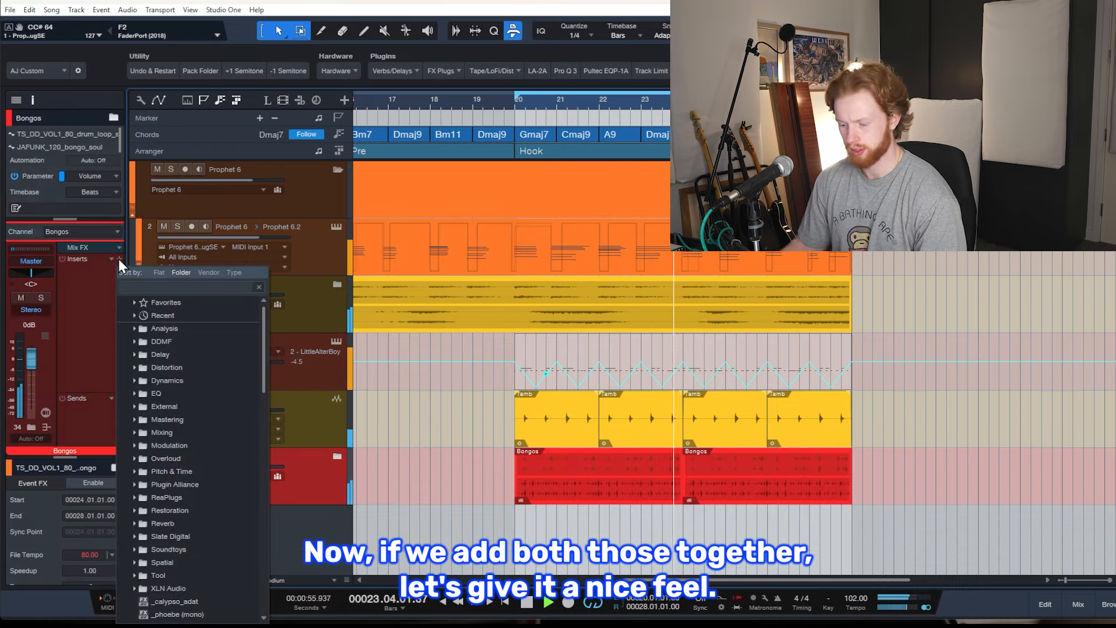
# Step: Insert LFOTool on the Bongos folder bus and raise its LFO Smooth amount to about 39
pyautogui.write('lfo')
pyautogui.press('Return')
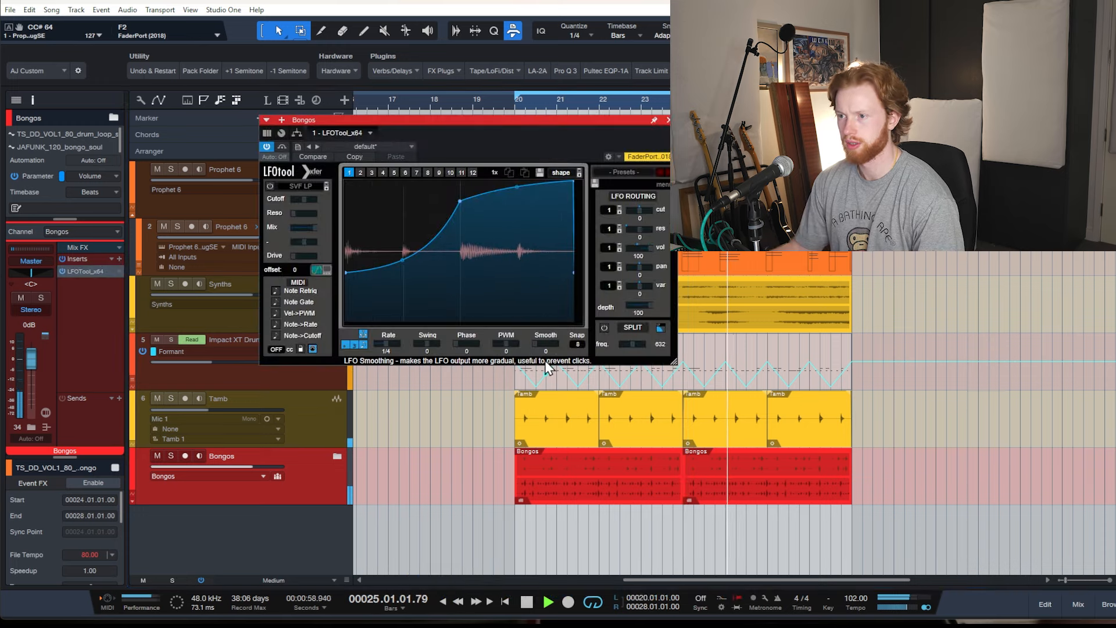
pyautogui.moveTo(546, 345); pyautogui.dragTo(585, 347)
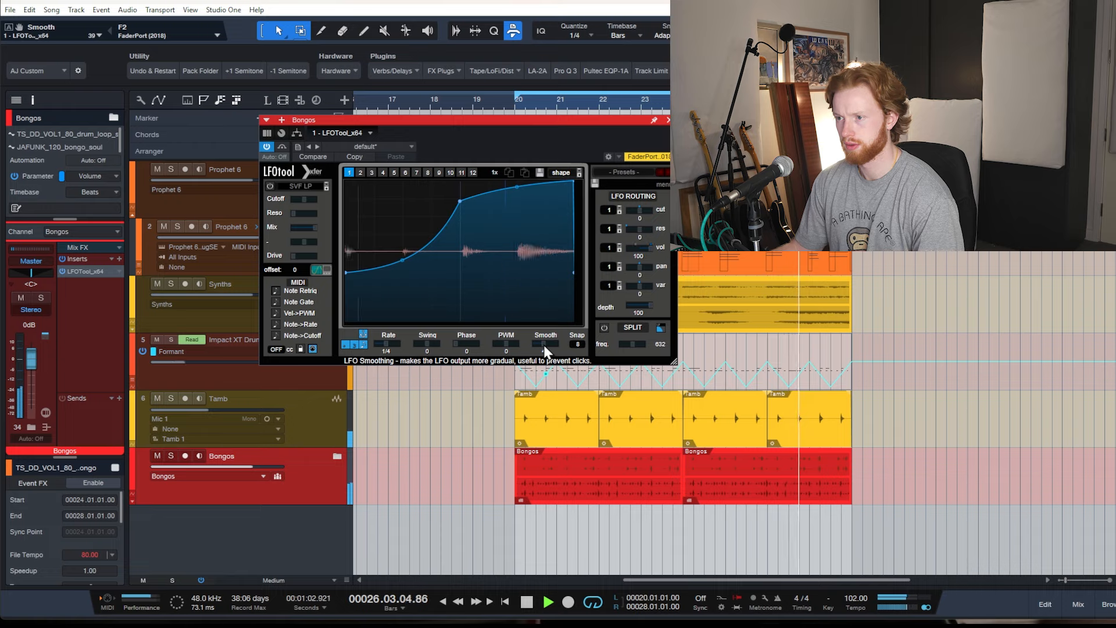
pyautogui.click(668, 120)
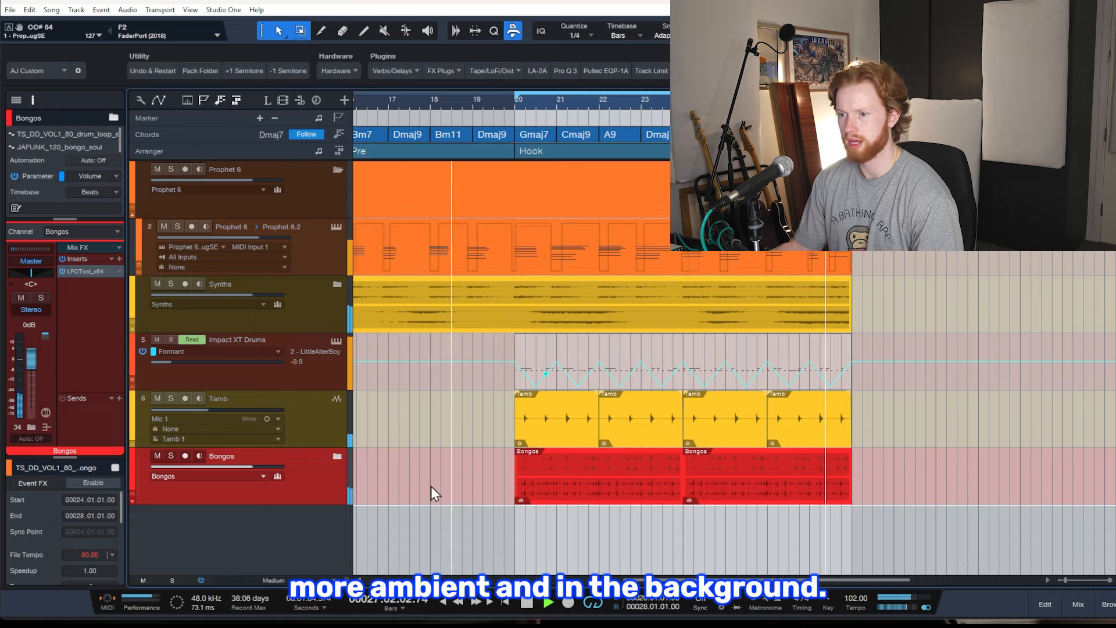
# Step: Expand the Bongos folder, pan the TS_DD_VOL1_80 loop to R54 and pan the JAFUNK_120_bongo_soul loop towards the left channel
pyautogui.click(338, 457)
pyautogui.scroll(-2, 216, 449)
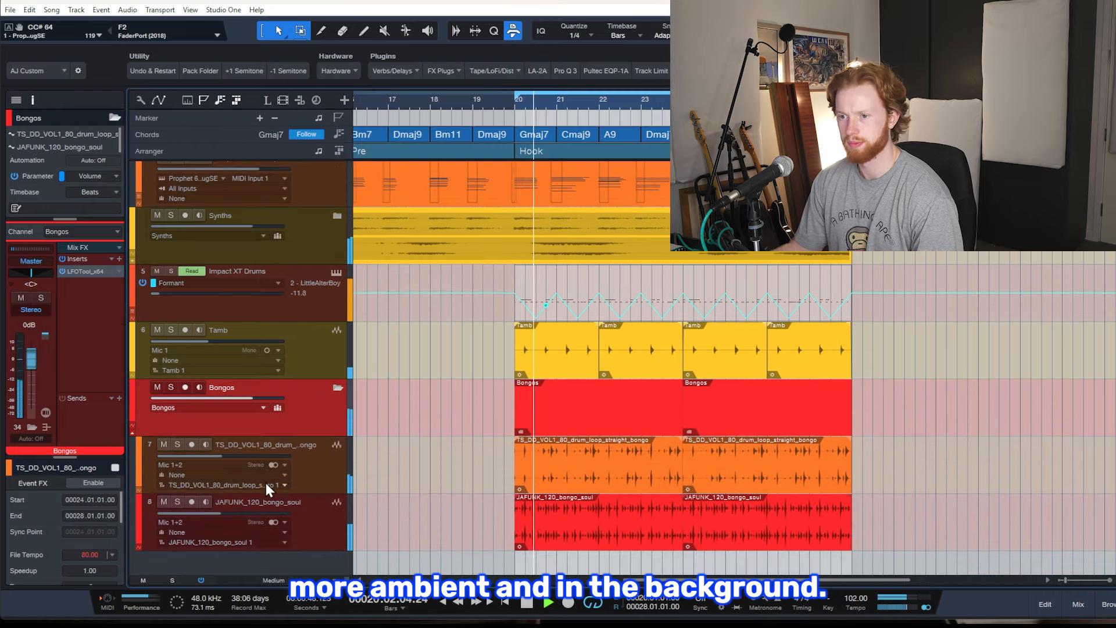
pyautogui.click(325, 474)
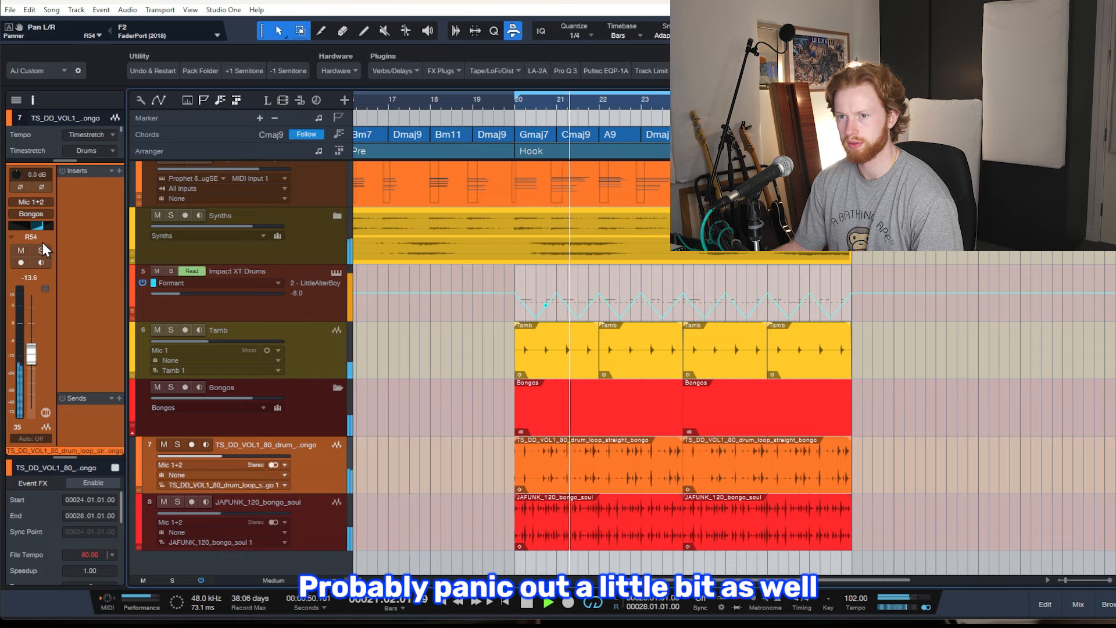
pyautogui.click(311, 511)
pyautogui.moveTo(39, 226); pyautogui.dragTo(27, 239)
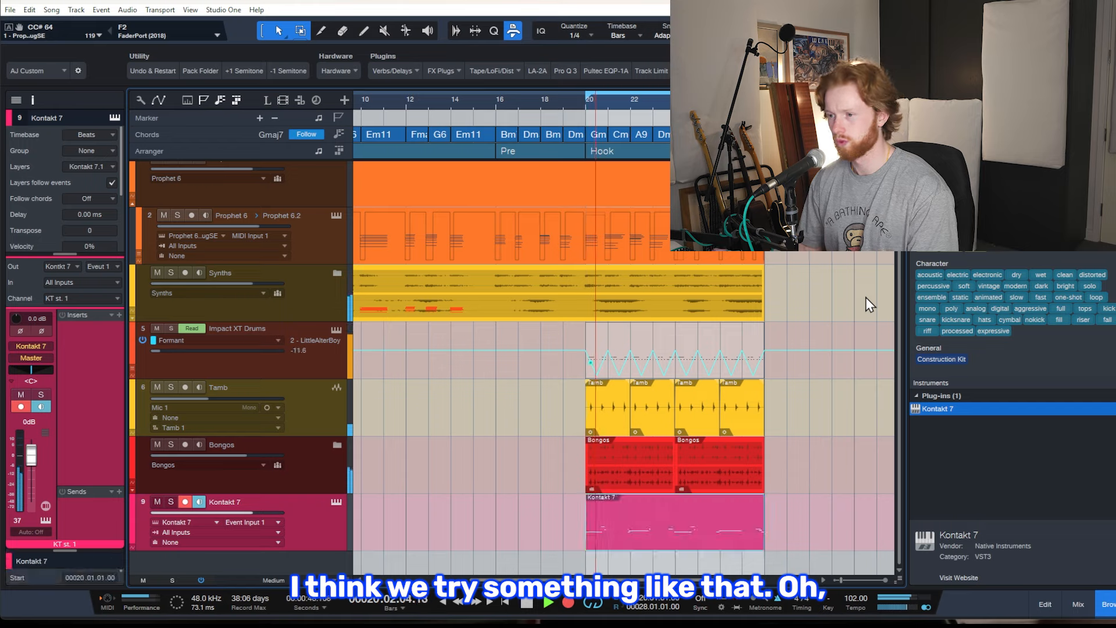
# Step: Open the Kontakt 7 bass part to select its notes, and add the Rhea Stereo hardware processor to the track
pyautogui.press('space')
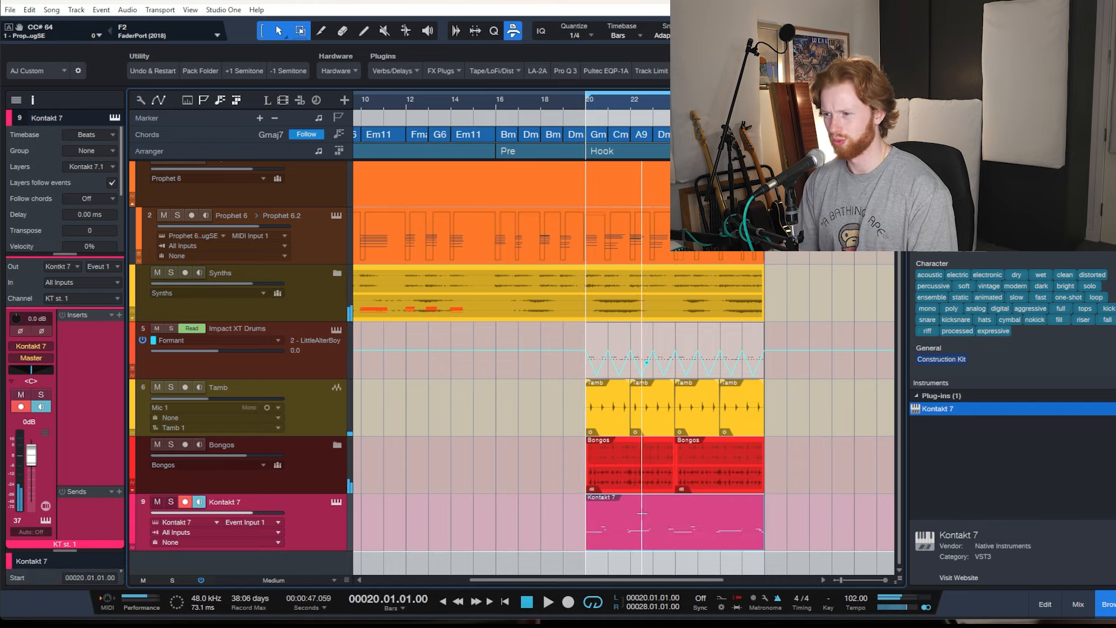
pyautogui.doubleClick(668, 543)
pyautogui.moveTo(691, 459); pyautogui.dragTo(338, 353)
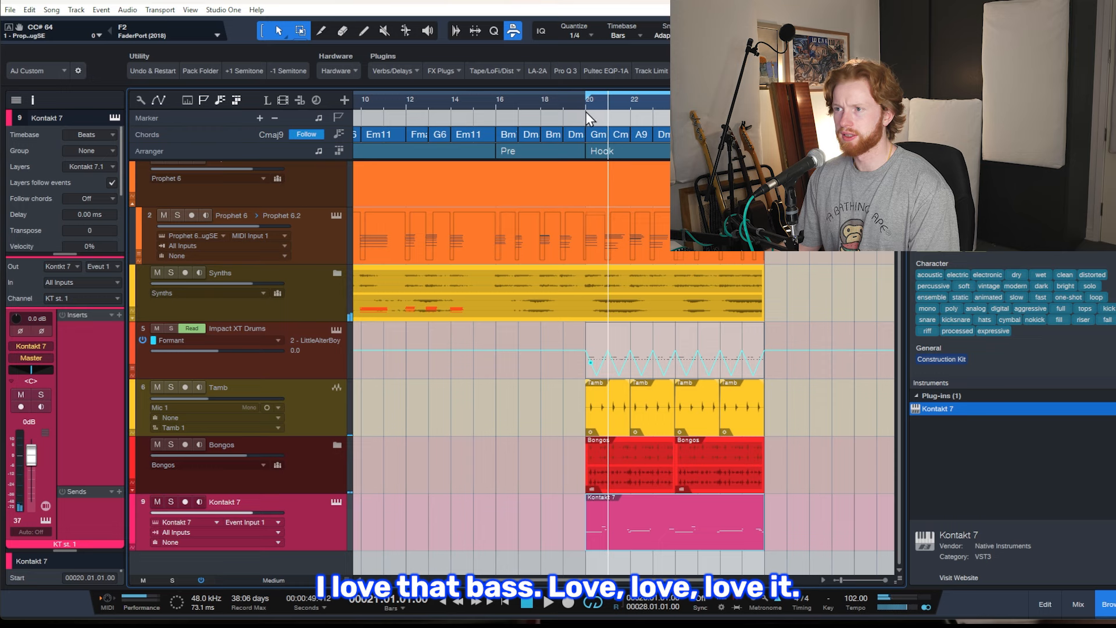
pyautogui.press('space')
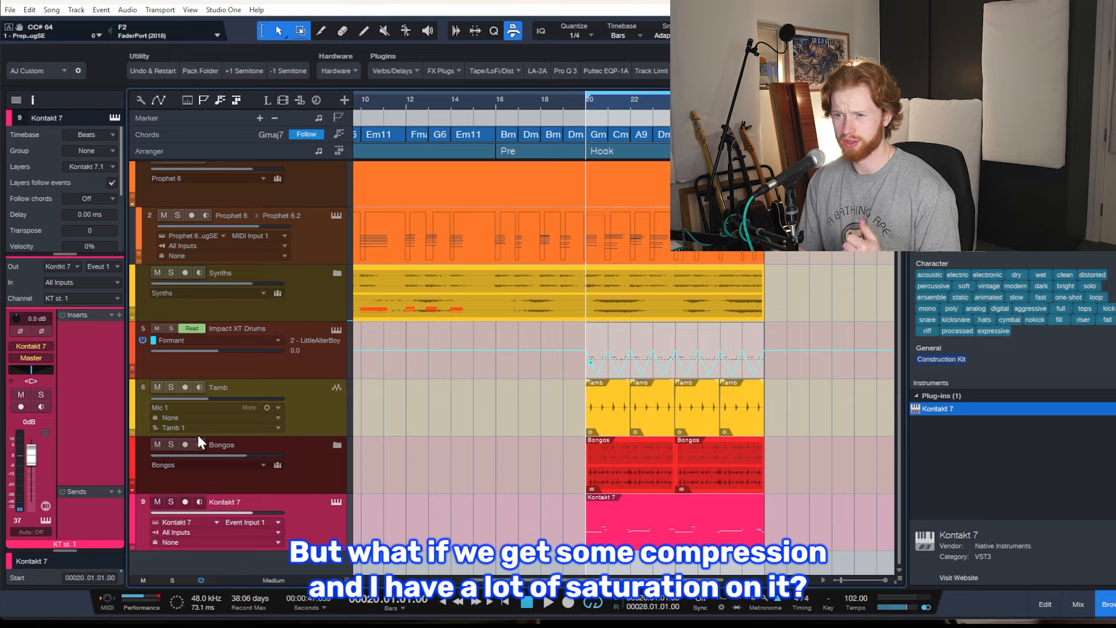
pyautogui.click(355, 72)
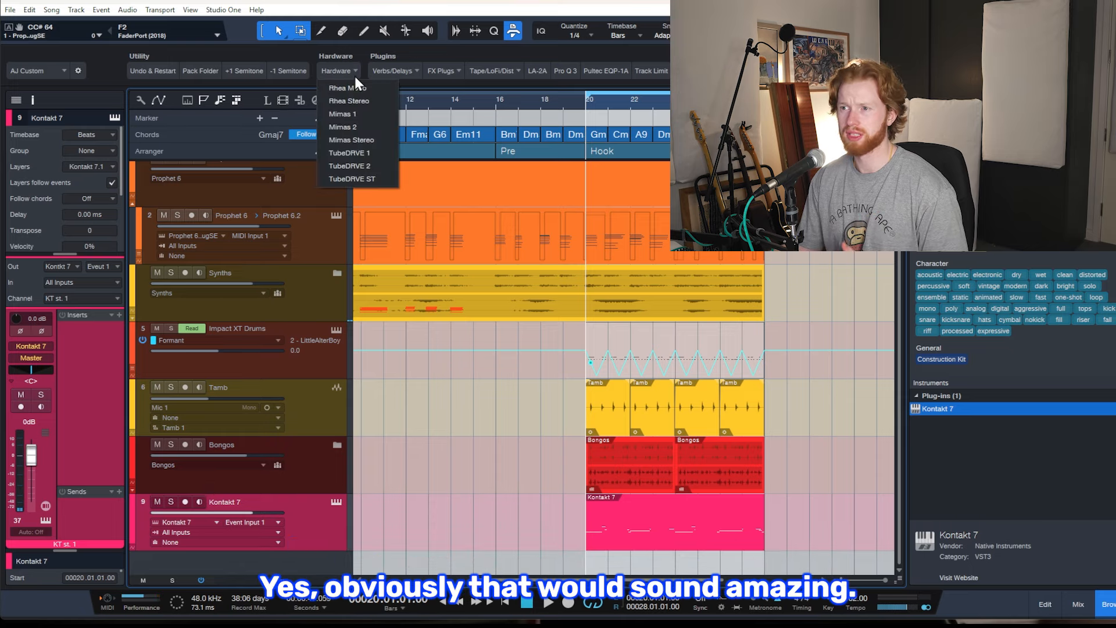
pyautogui.click(368, 101)
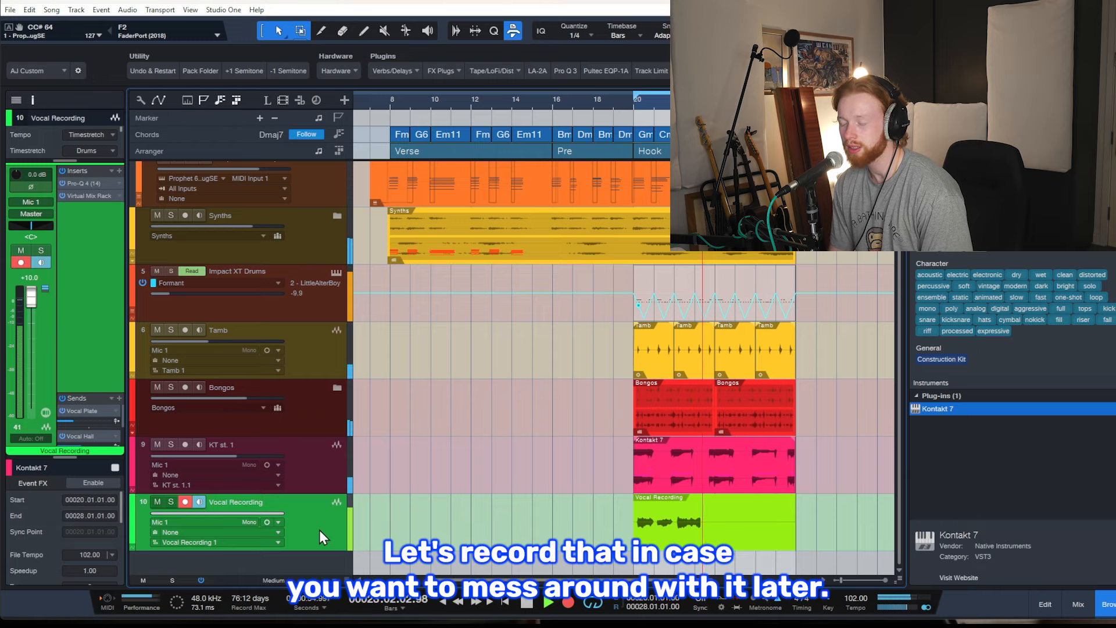
# Step: Pan Vocal Recording(6) to L35 and Vocal Recording(7) to L17, and select the Vocal Recording(9) track
pyautogui.press('space')
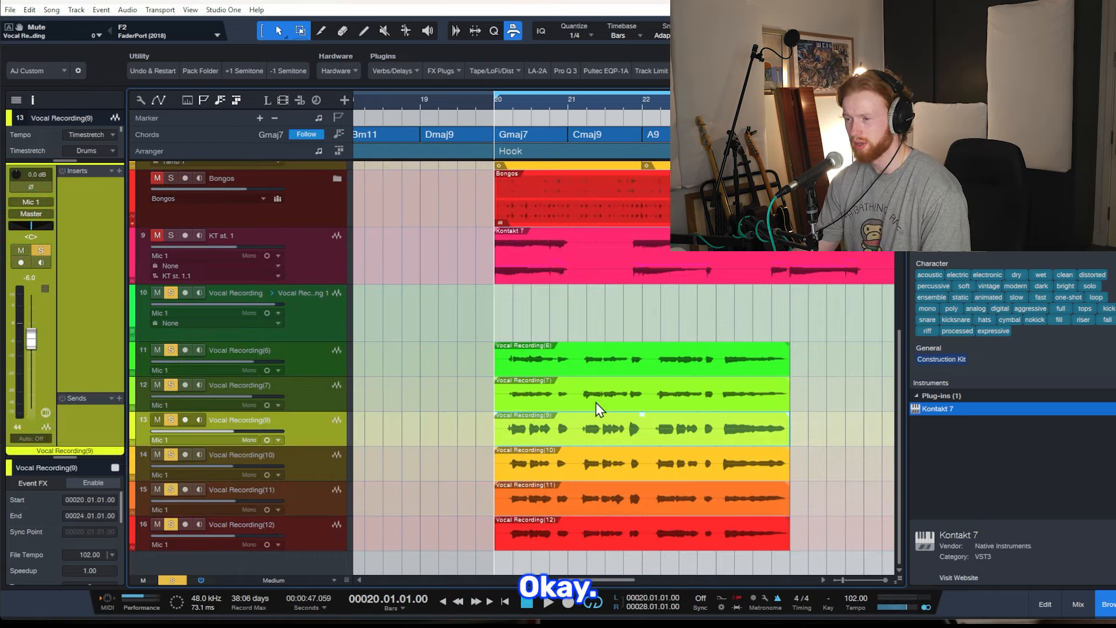
pyautogui.scroll(2, 725, 399)
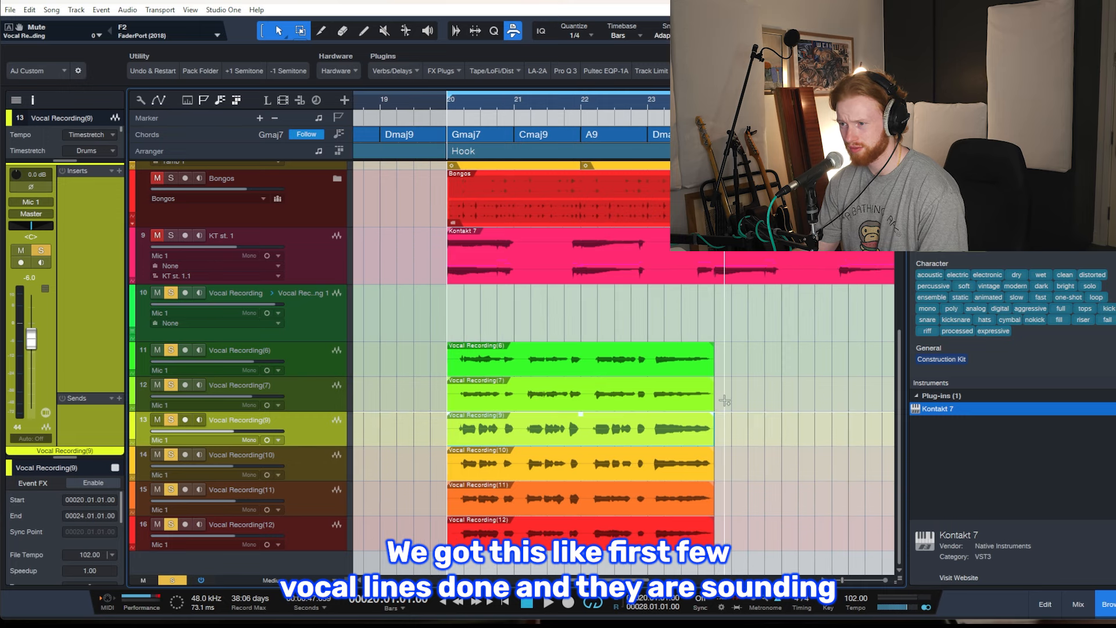
pyautogui.click(323, 360)
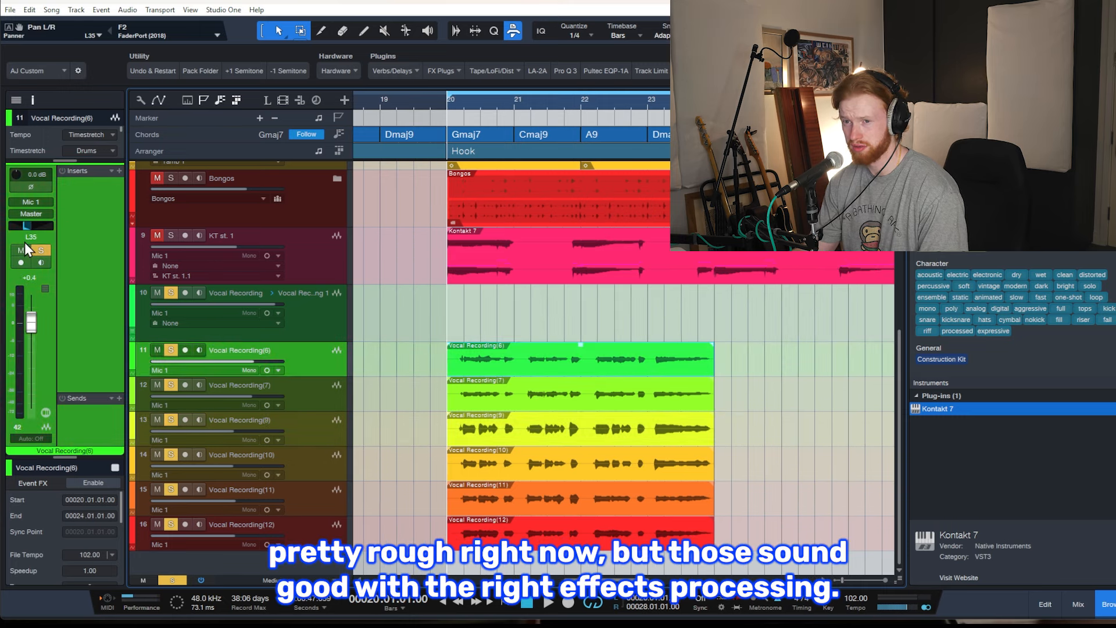
pyautogui.click(280, 389)
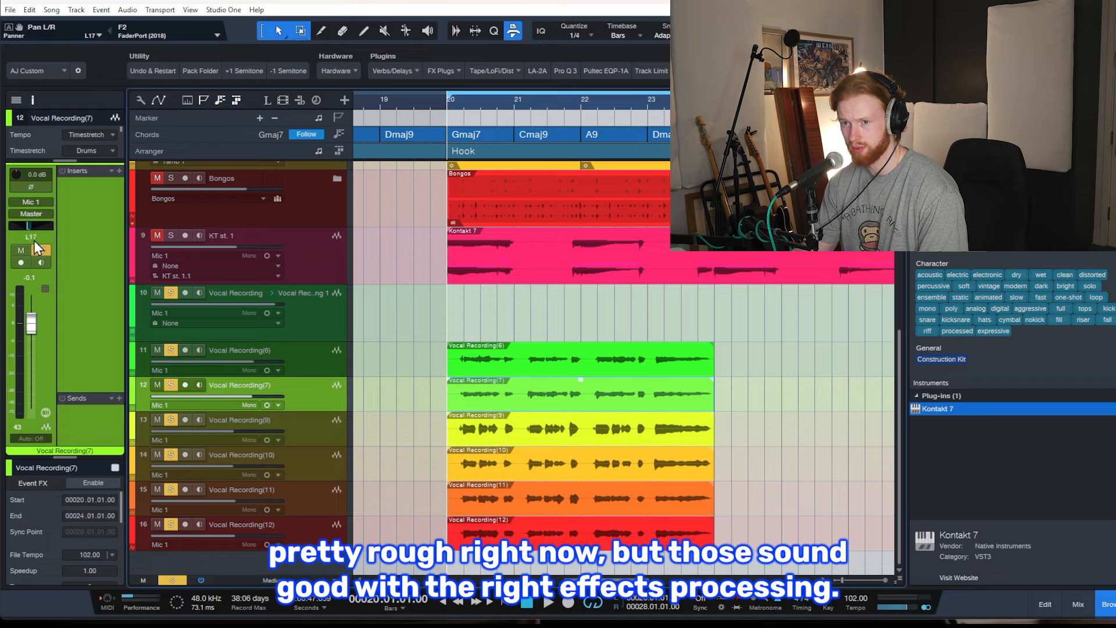
pyautogui.click(326, 437)
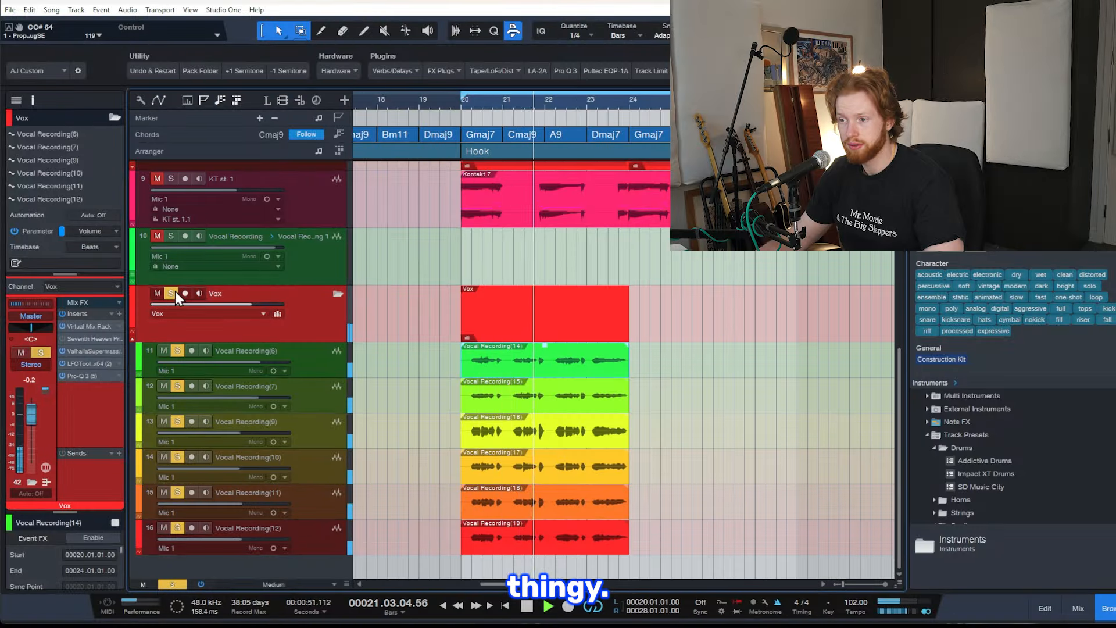
# Step: Examine the ValhallaSupermassive and LFOTool settings on the Vox bus
pyautogui.press('space')
pyautogui.click(96, 351)
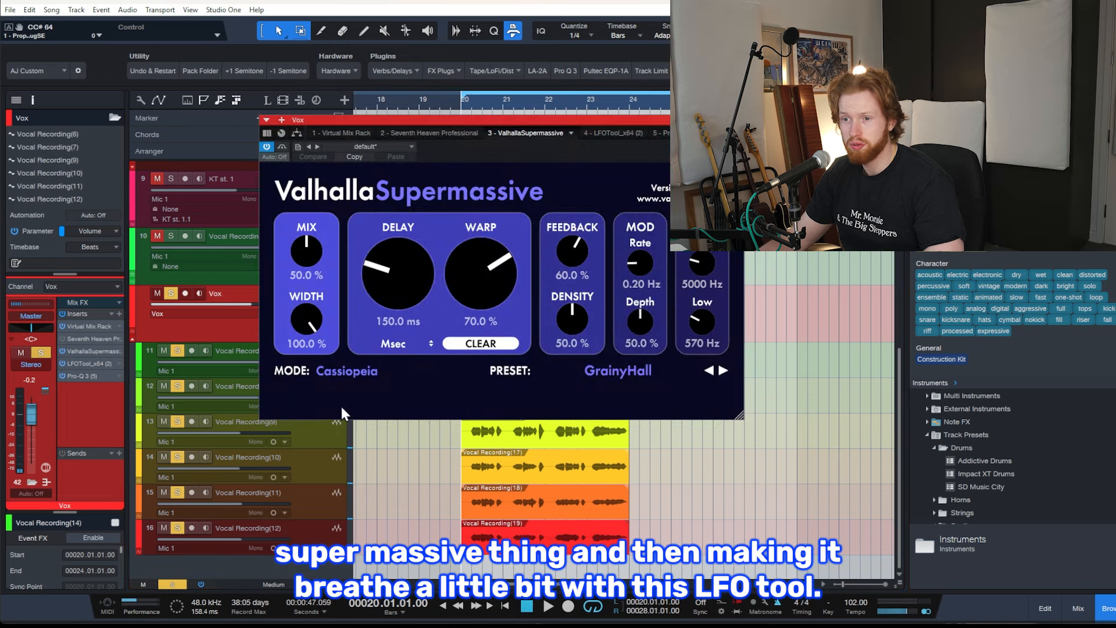
pyautogui.click(93, 365)
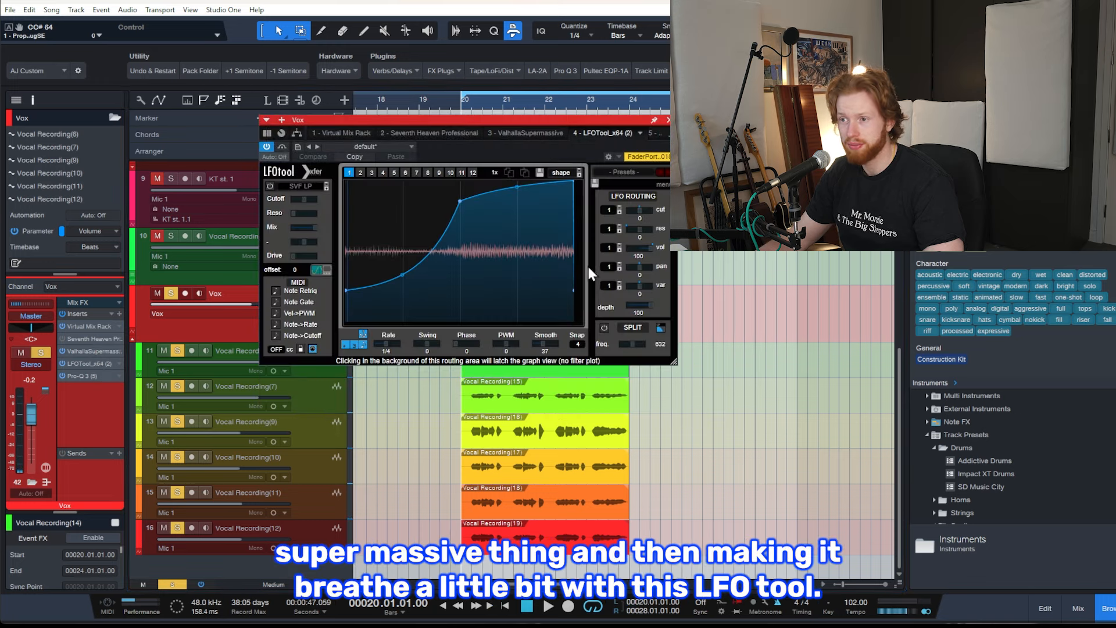
pyautogui.click(668, 121)
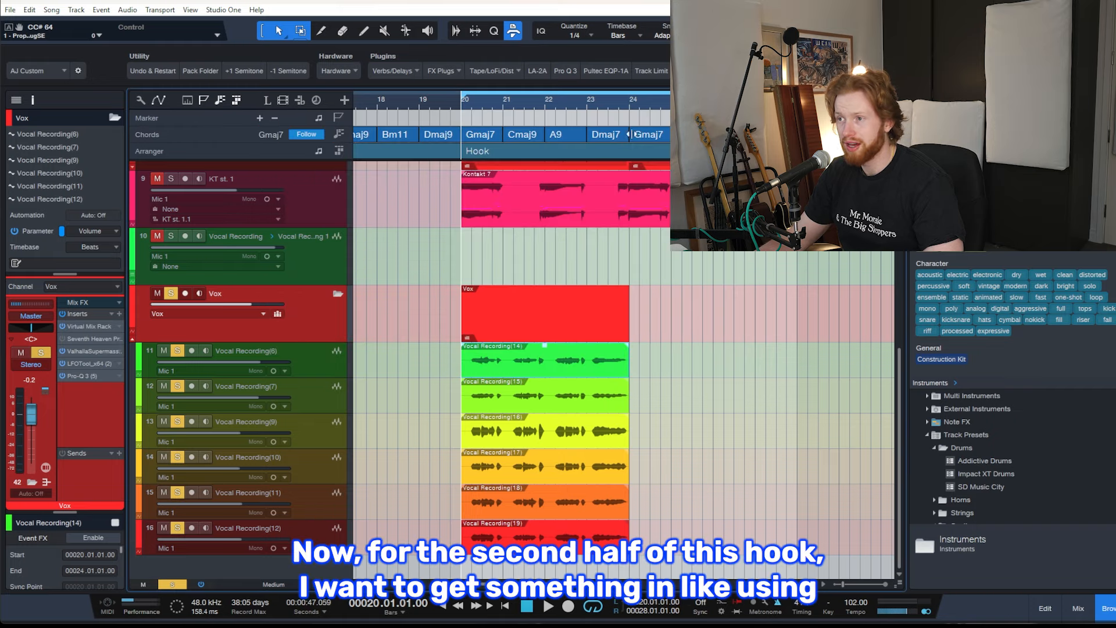
# Step: Place the playhead at bar 24 for the hook's second half, select the Vocal Recording track and unsolo the Vox folder
pyautogui.click(629, 105)
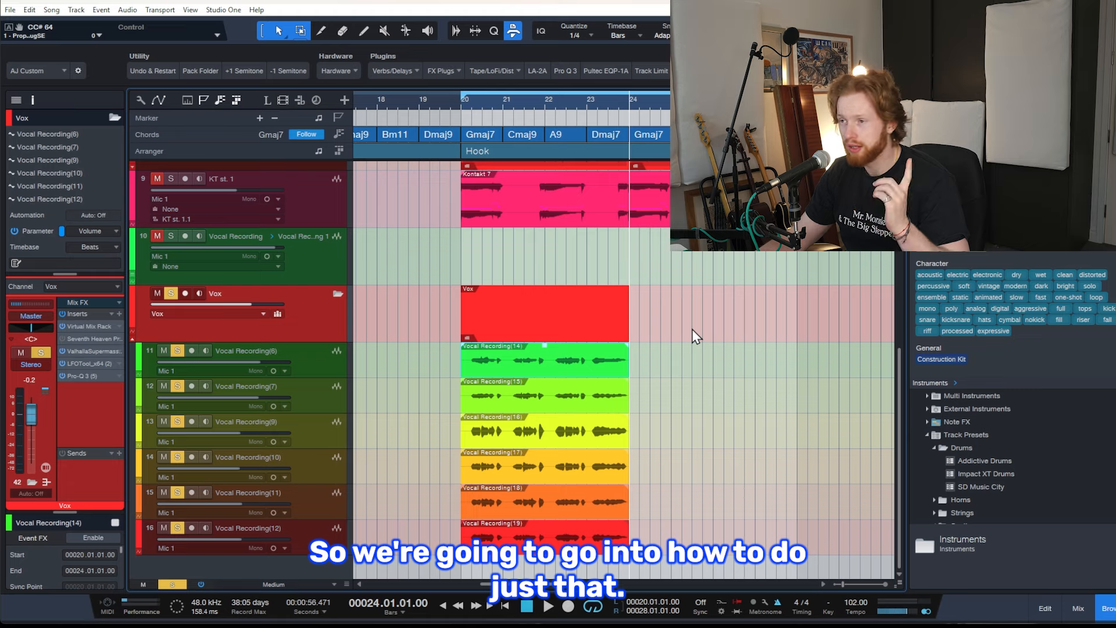
pyautogui.click(309, 256)
pyautogui.click(170, 294)
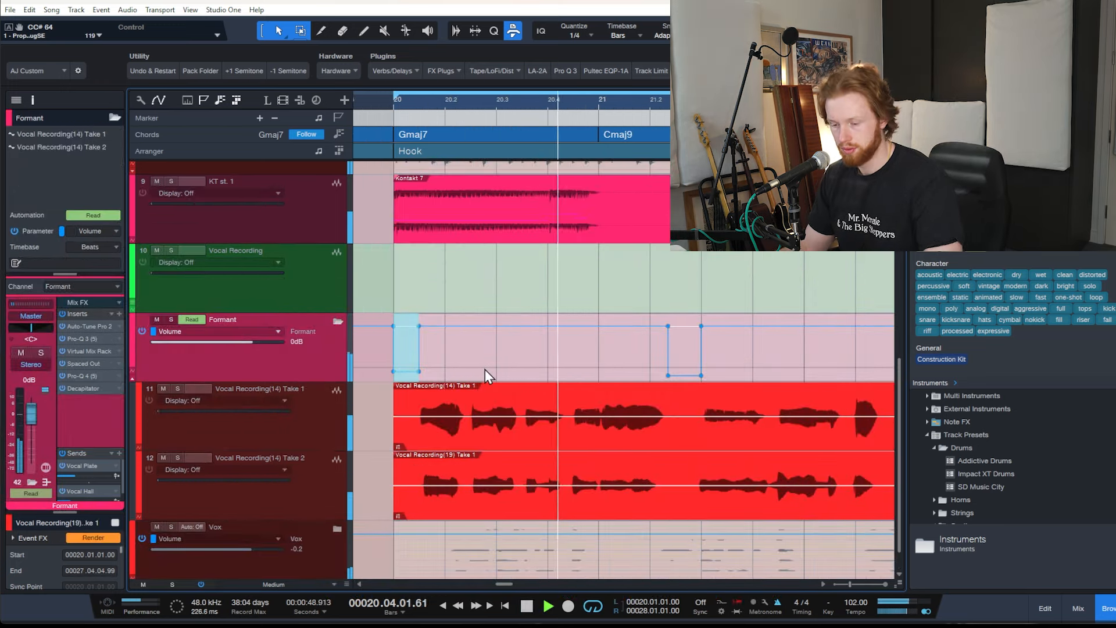
# Step: Hide the track automation, collapse the Formant folder and move Spaced Out after Pro-Q 4 in its insert chain
pyautogui.press('a')
pyautogui.scroll(-5, 556, 383)
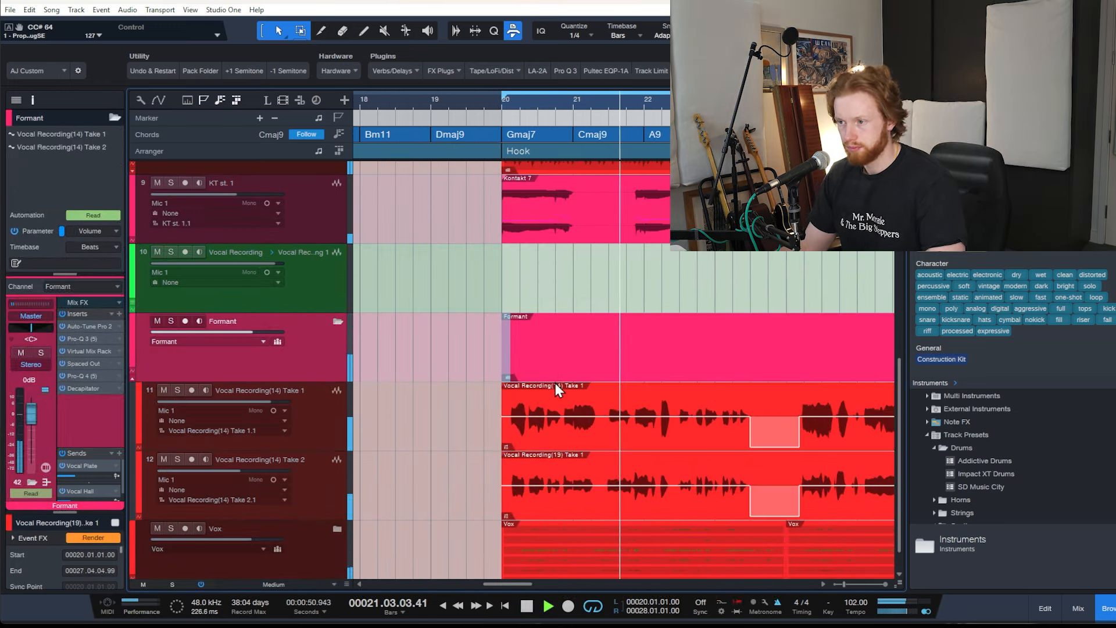
pyautogui.click(338, 321)
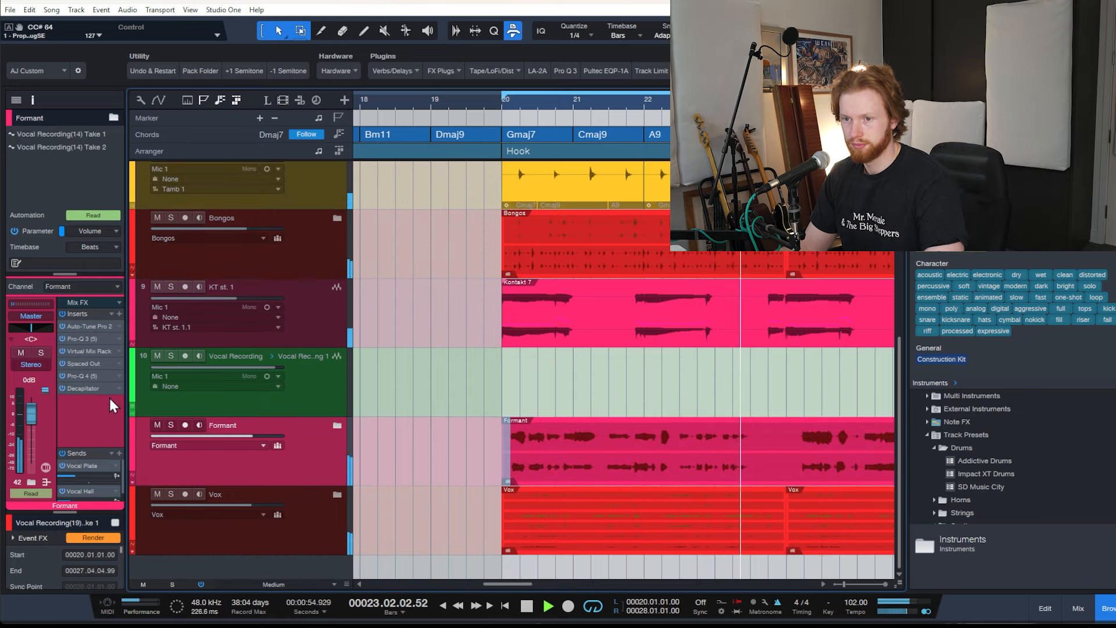
pyautogui.moveTo(98, 365)
pyautogui.mouseDown()
pyautogui.moveTo(92, 396)
pyautogui.moveTo(89, 378)
pyautogui.mouseUp()
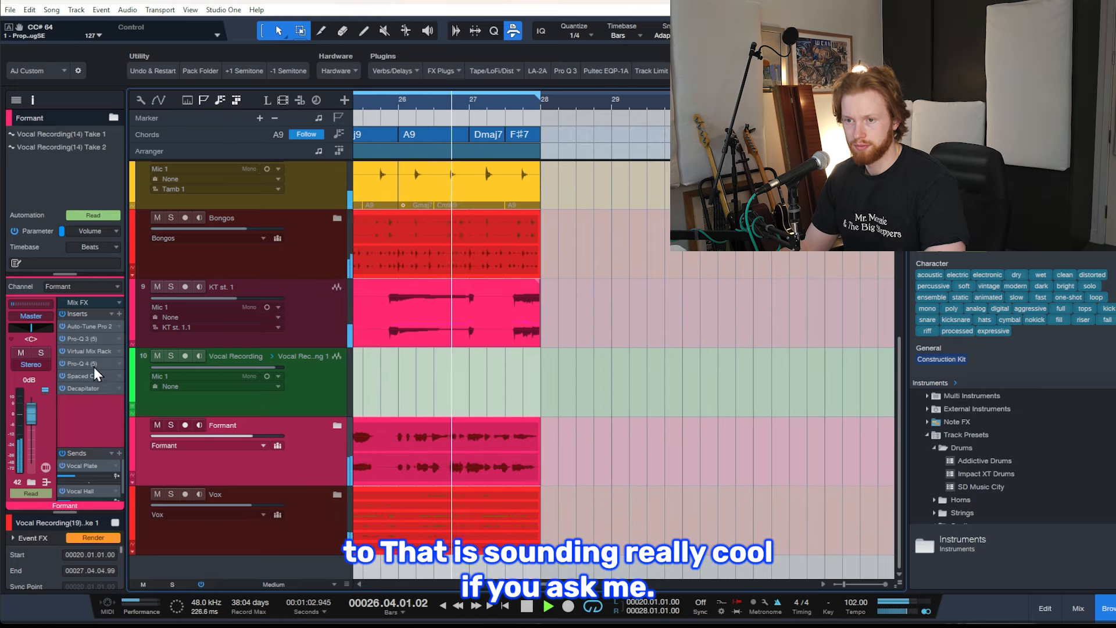
# Step: Move Pro-Q 4 after Spaced Out in the Formant channel's insert chain
pyautogui.moveTo(93, 366); pyautogui.dragTo(98, 396)
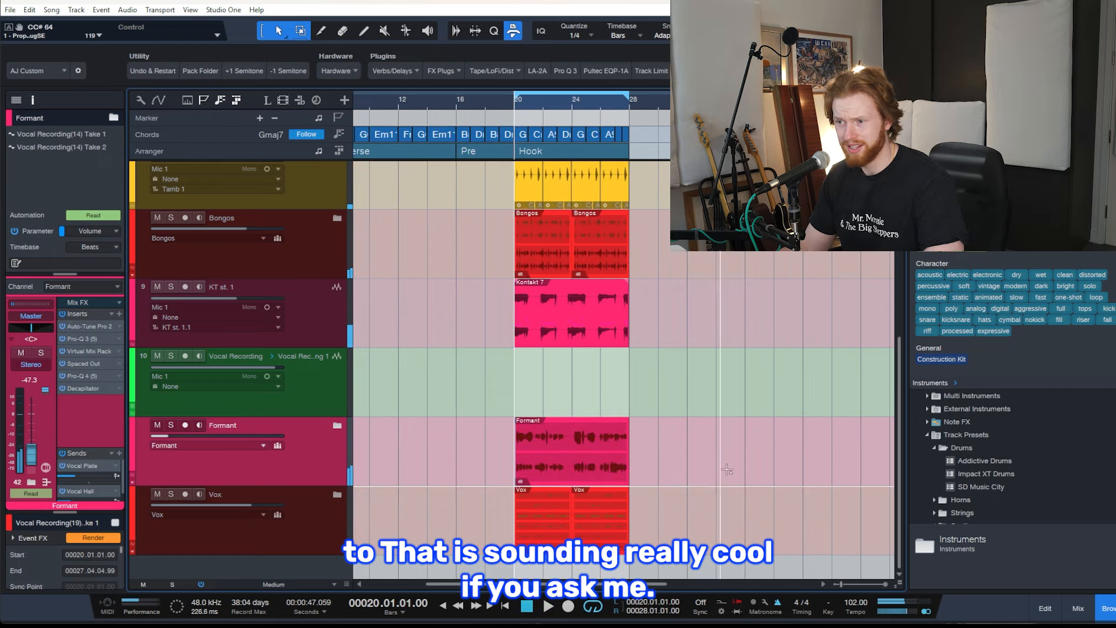
# Step: Place the playhead at bar 12, halfway through the verse, above the empty space for a new part
pyautogui.scroll(-3, 722, 389)
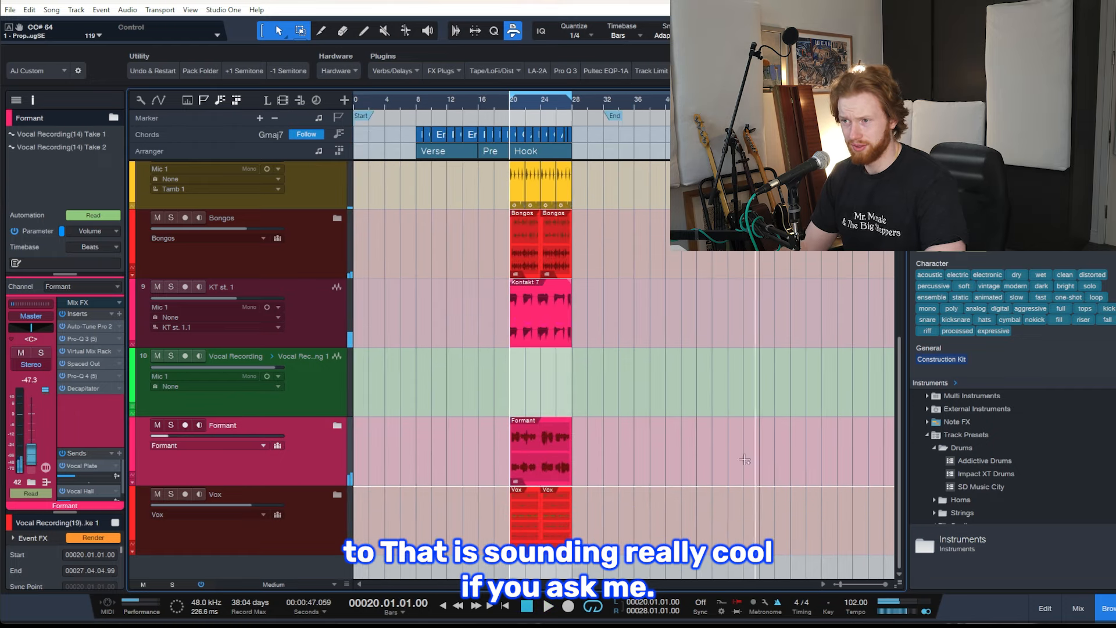
pyautogui.scroll(2, 396, 385)
pyautogui.scroll(2, 418, 388)
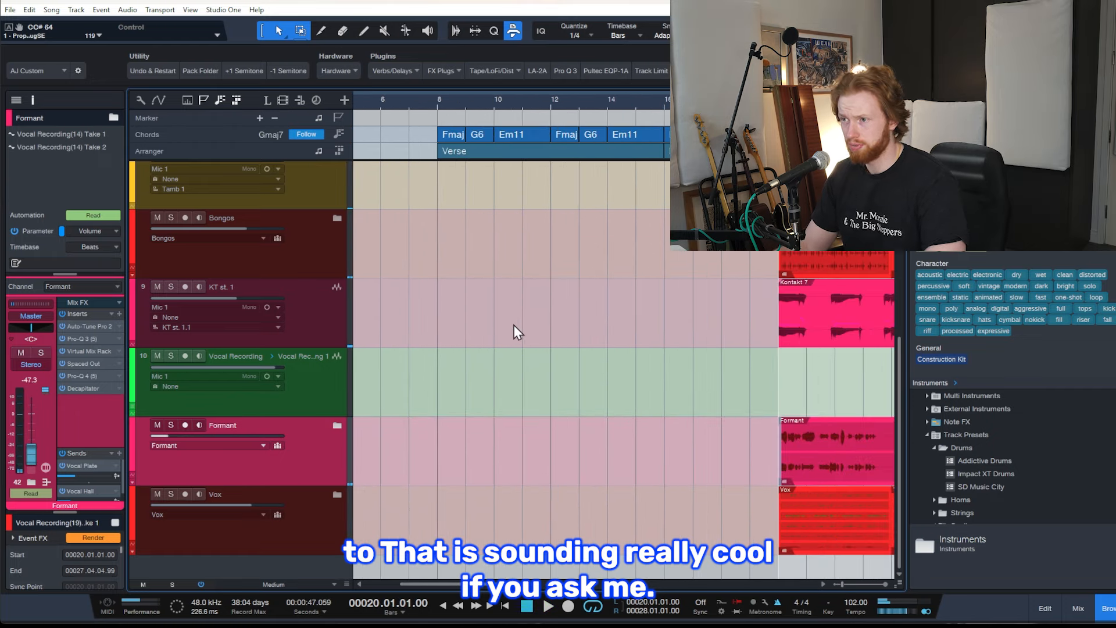
pyautogui.scroll(-2, 538, 334)
pyautogui.scroll(-2, 558, 405)
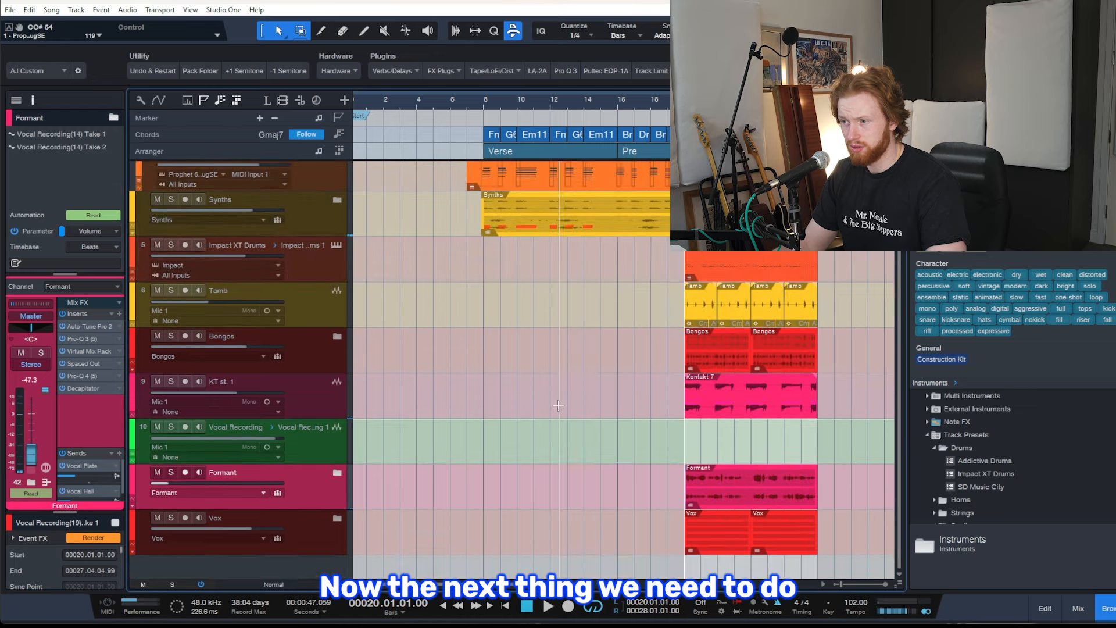
pyautogui.scroll(2, 615, 393)
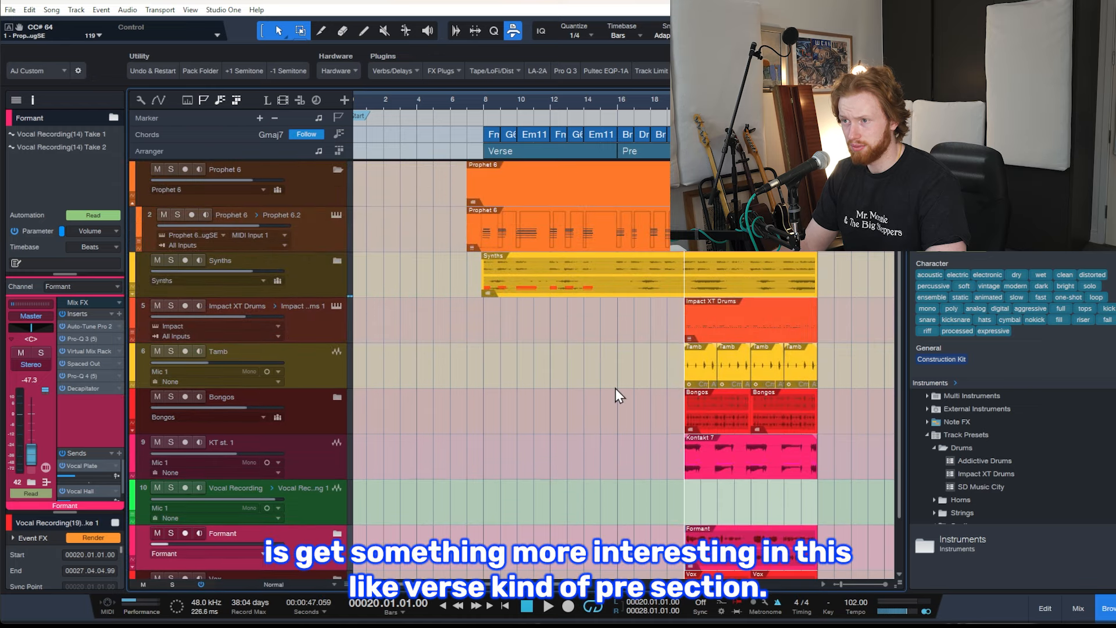
pyautogui.click(550, 107)
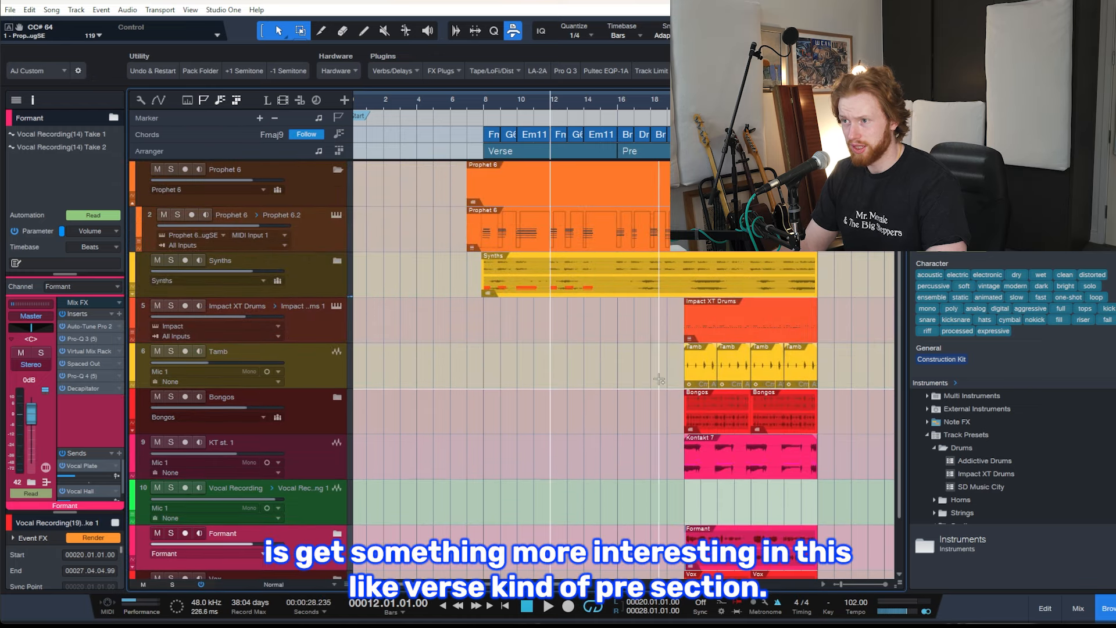
pyautogui.scroll(1, 658, 383)
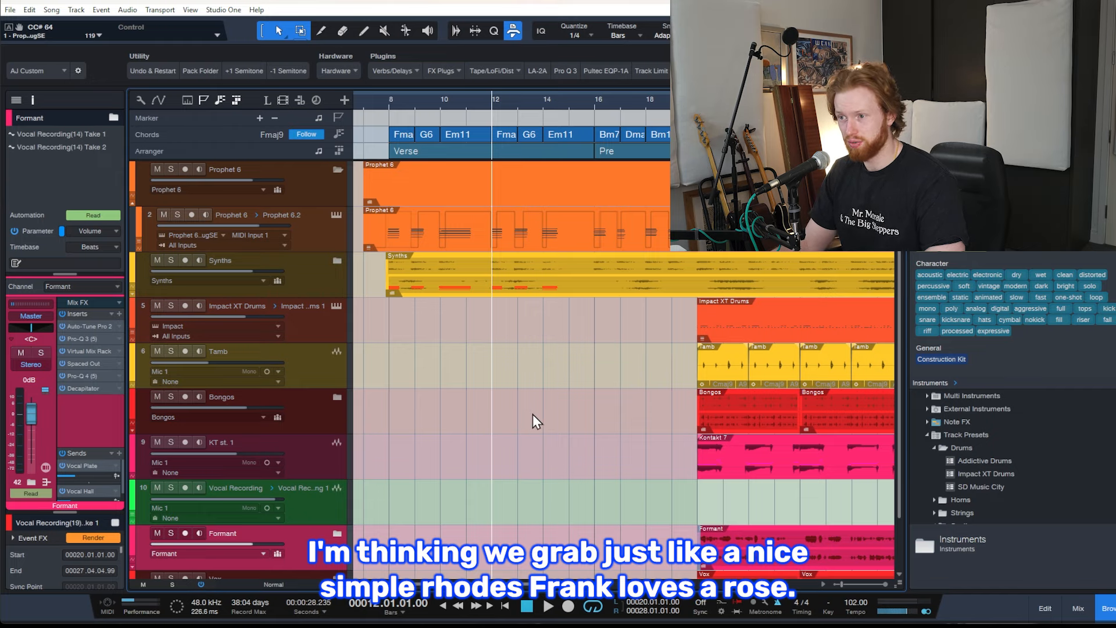
pyautogui.scroll(-2, 532, 414)
pyautogui.scroll(1, 532, 414)
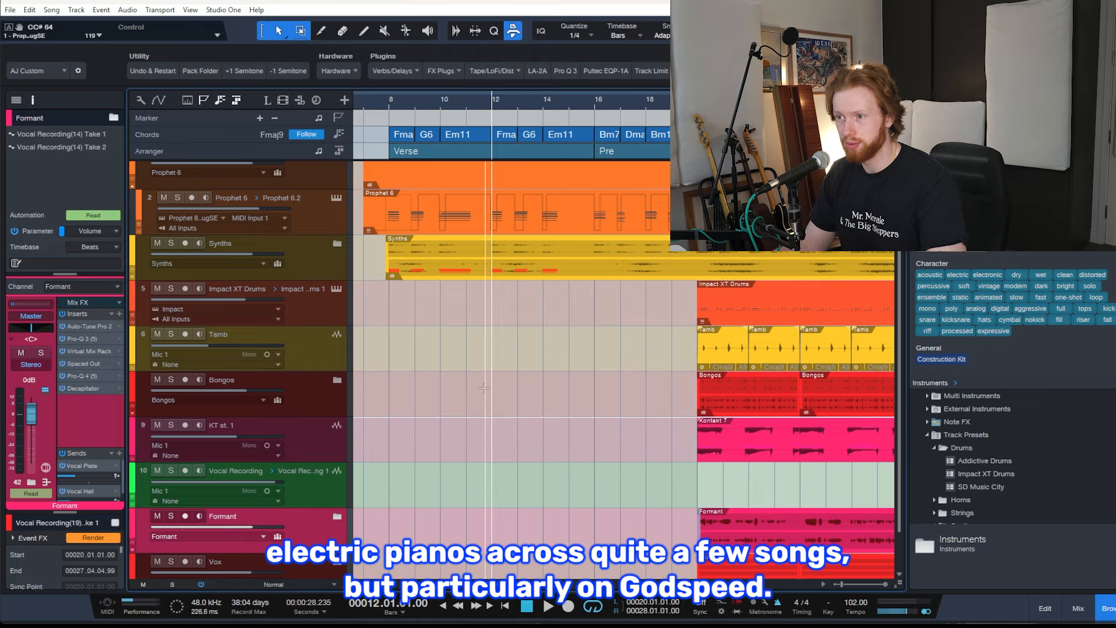
pyautogui.scroll(1, 529, 382)
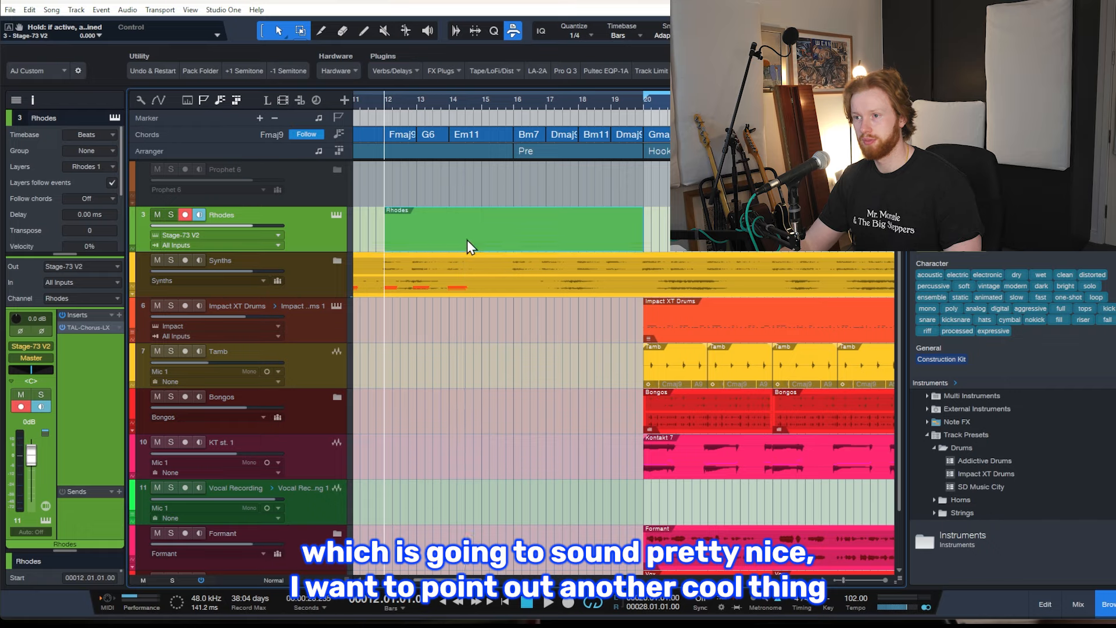
# Step: Open the Rhodes part in the note editor and record chords with a descending melodic run over the verse from bar 12
pyautogui.doubleClick(467, 239)
pyautogui.moveTo(554, 360); pyautogui.dragTo(554, 218)
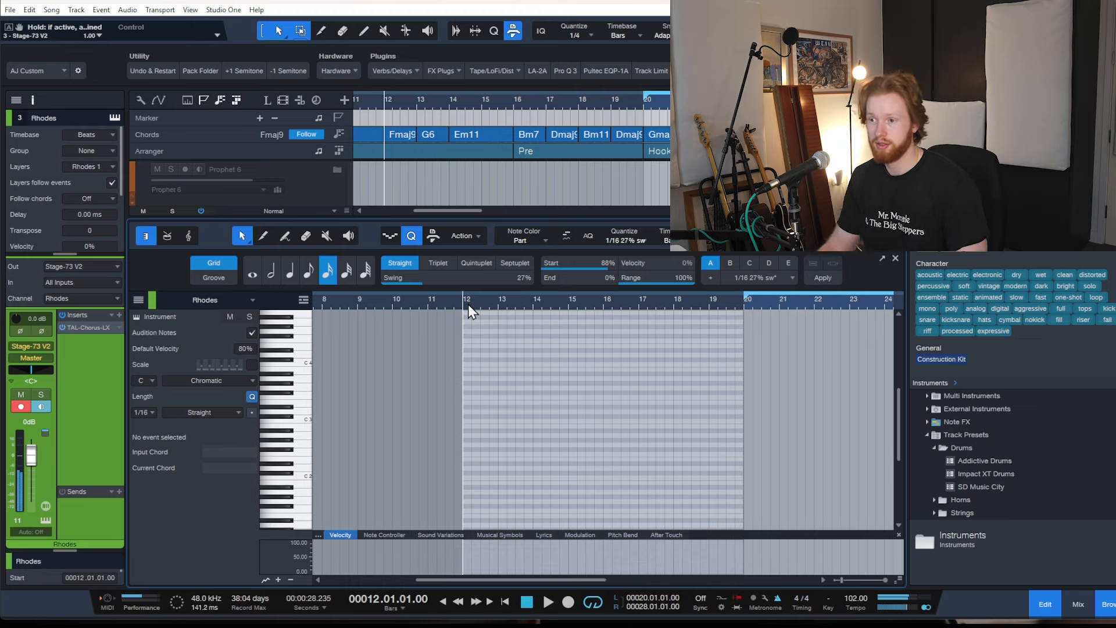
pyautogui.scroll(-1, 512, 437)
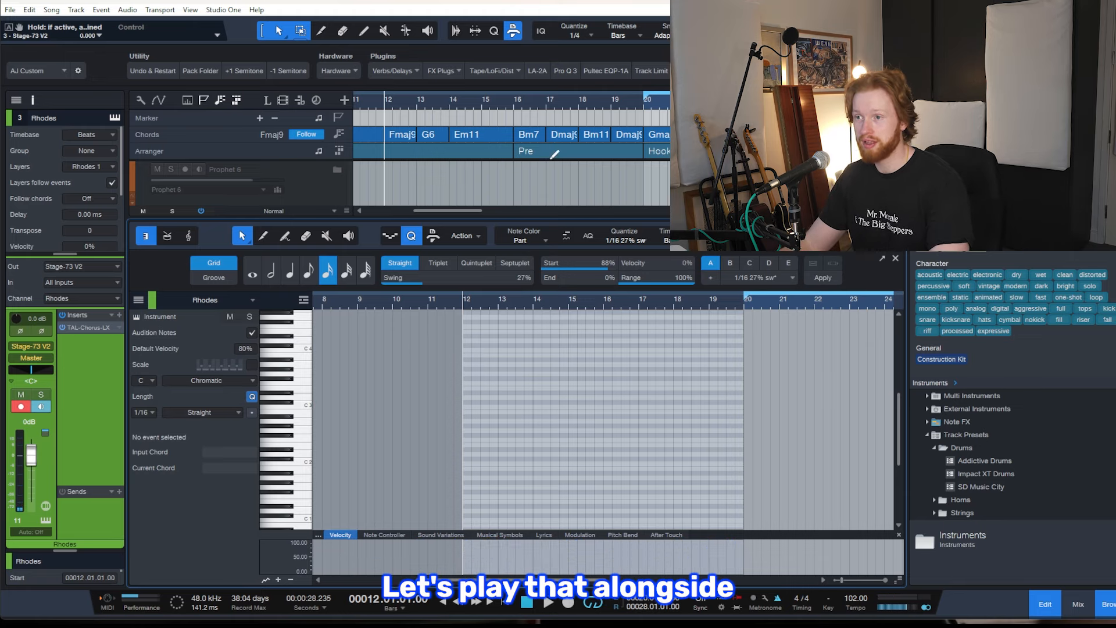
pyautogui.scroll(-3, 558, 153)
pyautogui.scroll(2, 442, 172)
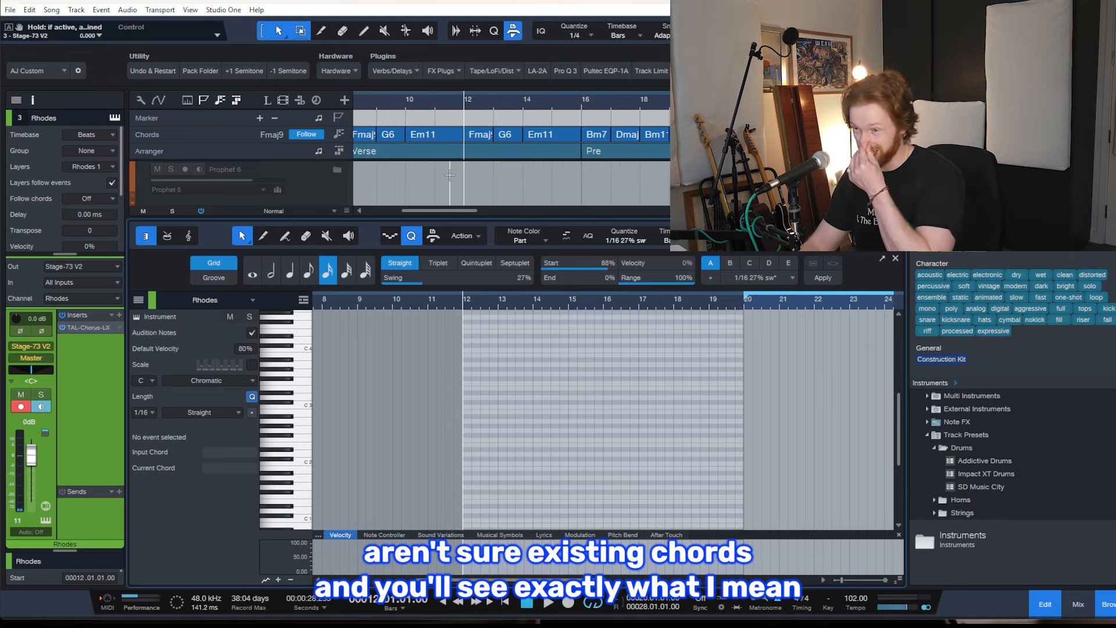
pyautogui.press('KP_Multiply')
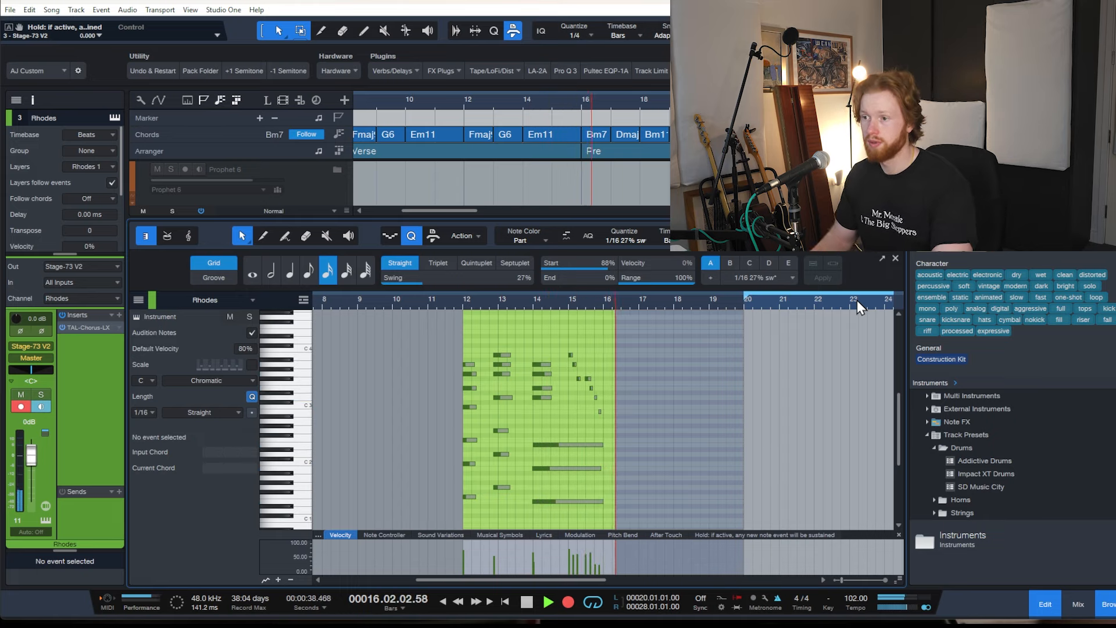
pyautogui.press('space')
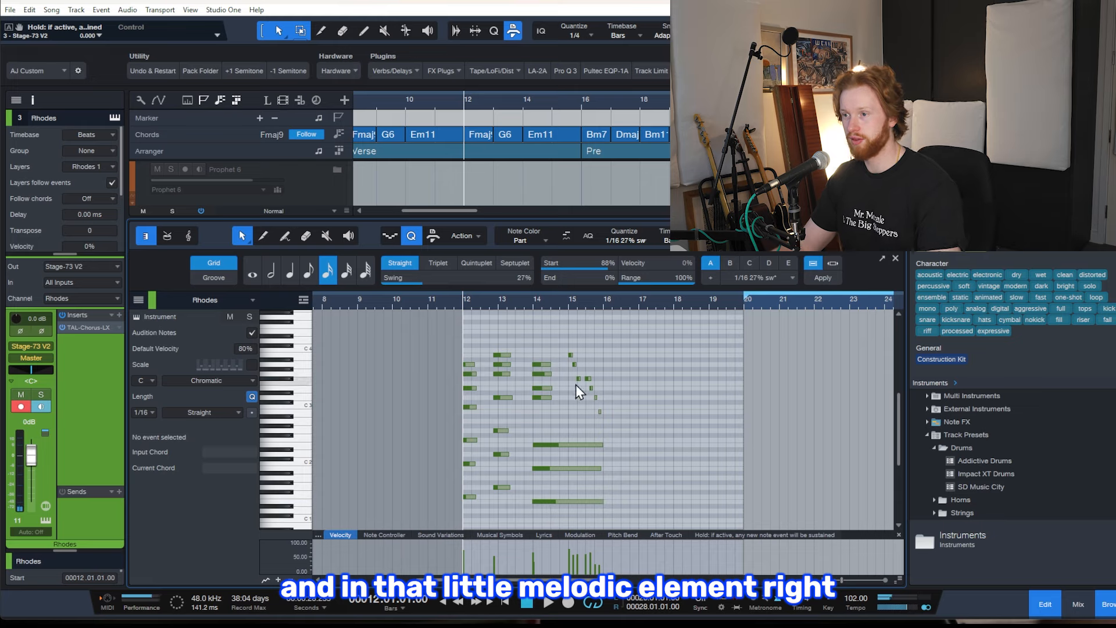
# Step: Record rhythmic Rhodes chords over the Pre section from bar 16 up to the hook and select the recorded notes
pyautogui.scroll(5, 552, 441)
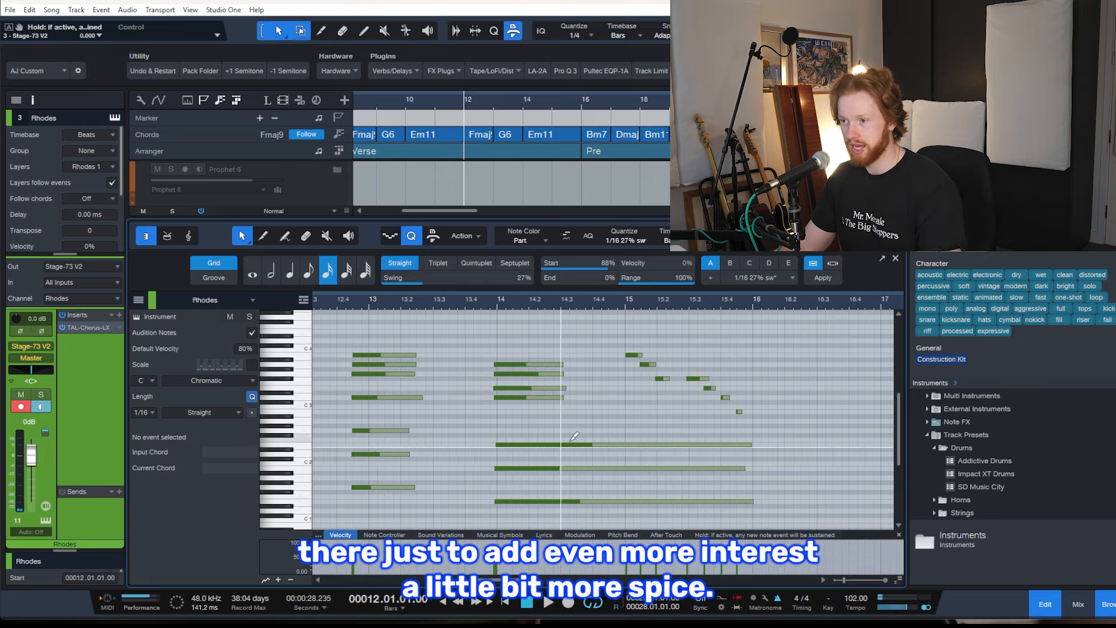
pyautogui.scroll(-3, 625, 420)
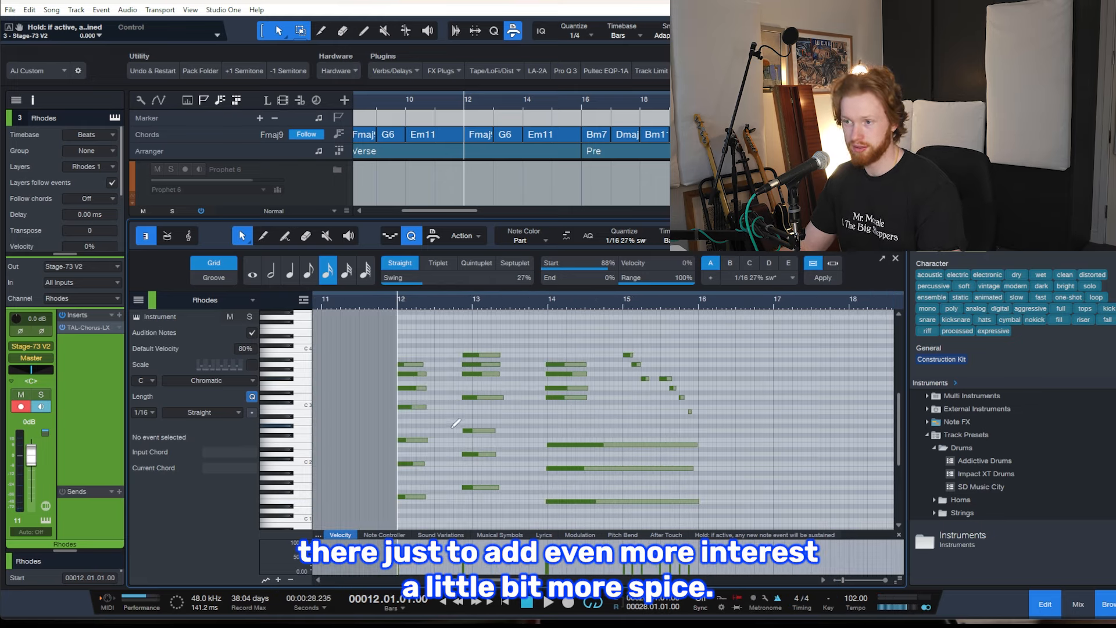
pyautogui.scroll(4, 453, 428)
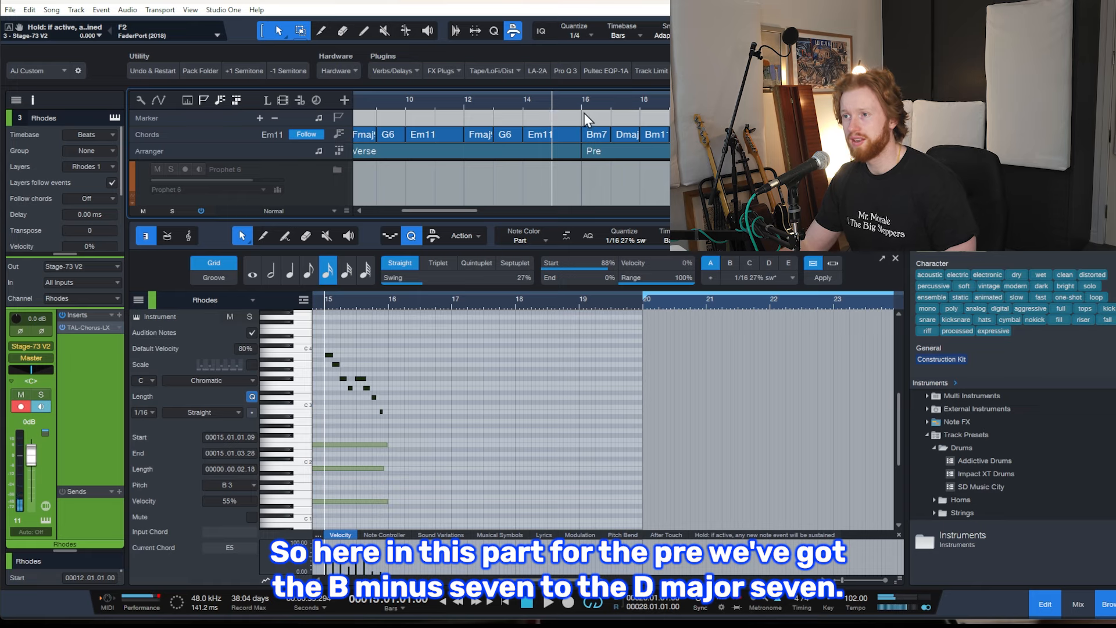
pyautogui.click(581, 106)
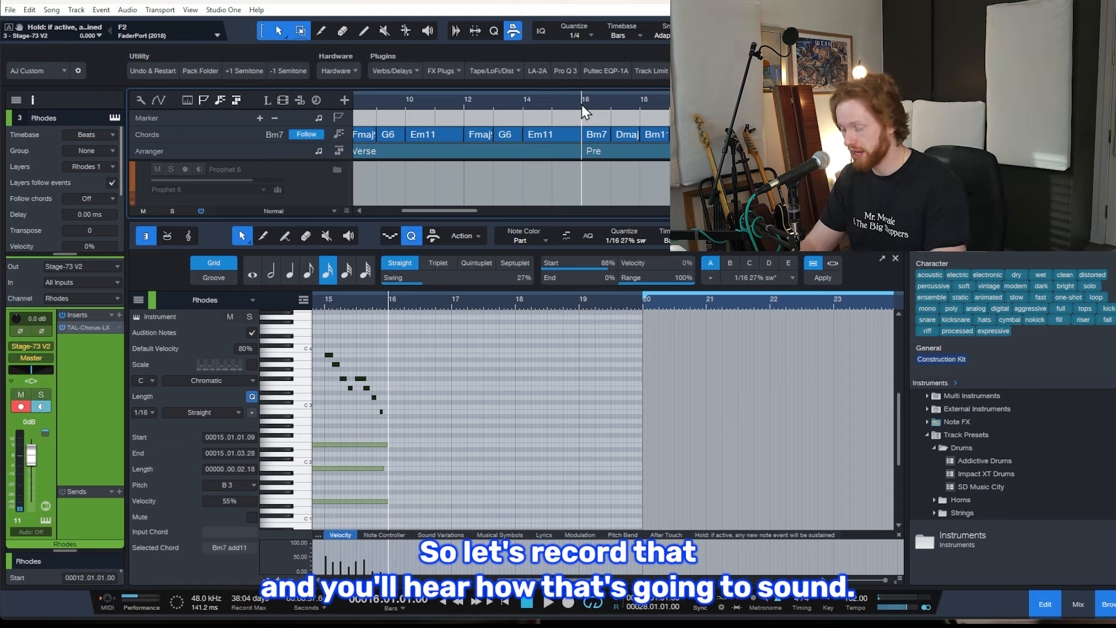
pyautogui.press('KP_Multiply')
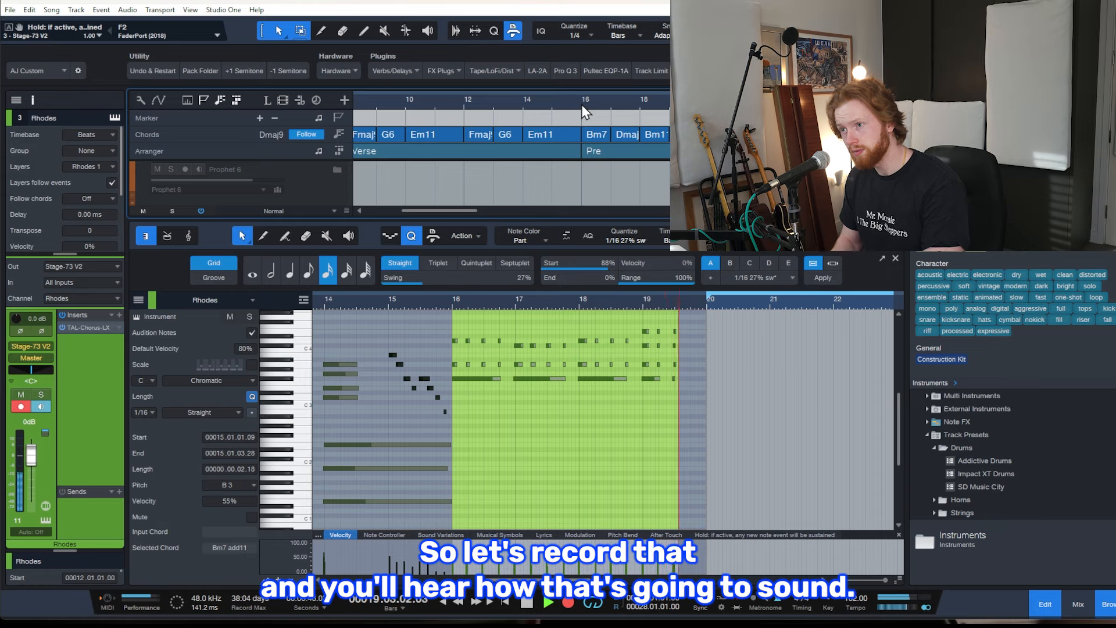
pyautogui.press('space')
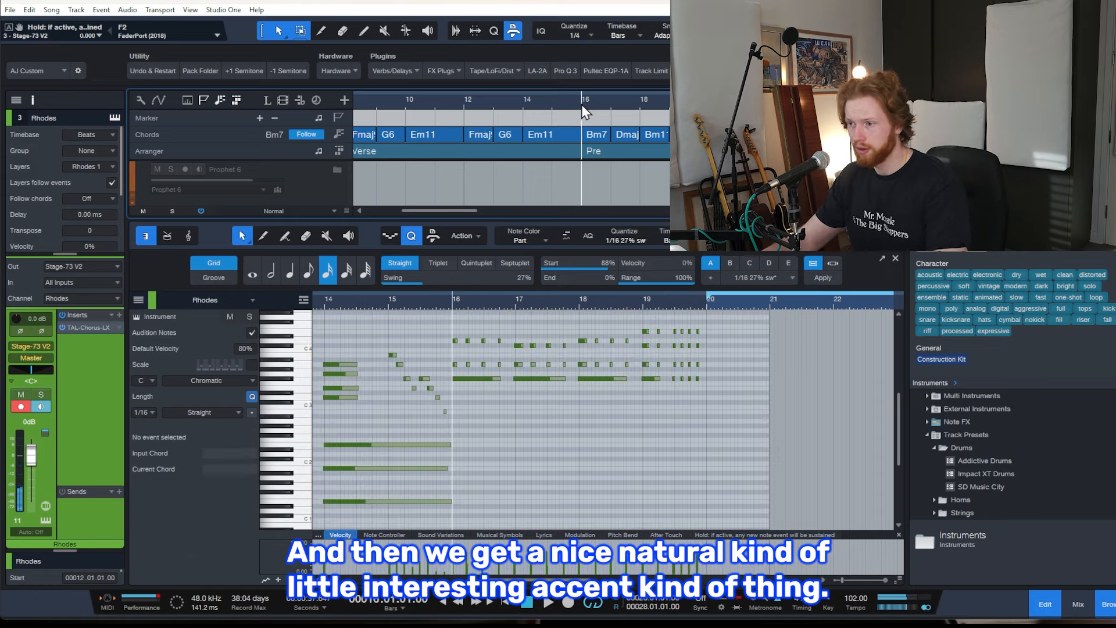
pyautogui.moveTo(713, 409); pyautogui.dragTo(453, 318)
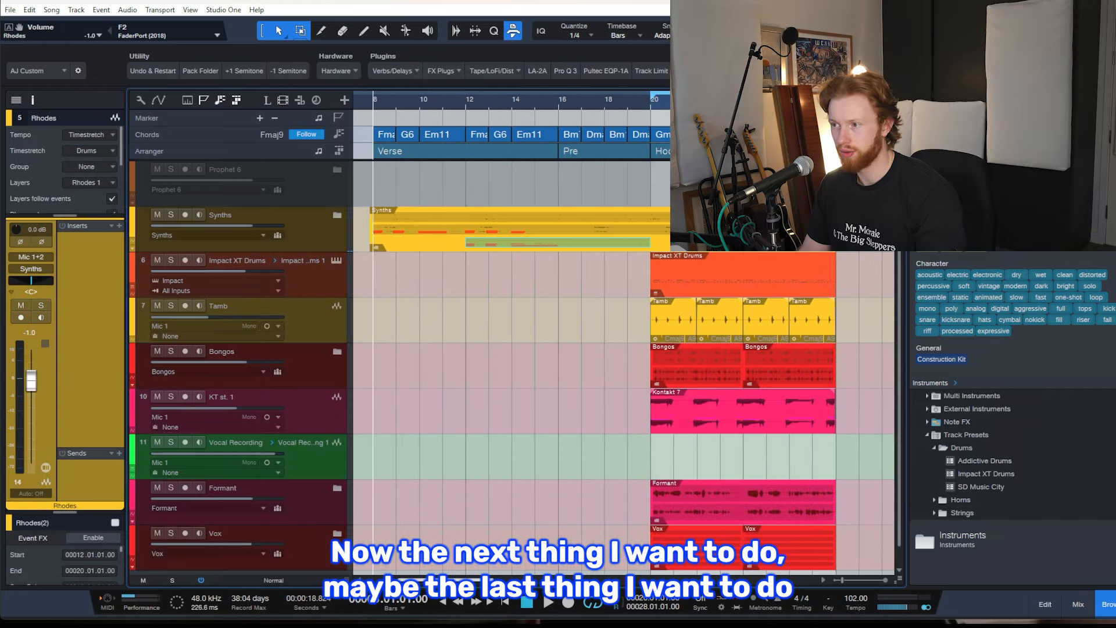
# Step: Set the loop range to bars 8–12 of the verse and play back its chords
pyautogui.scroll(-1, 465, 509)
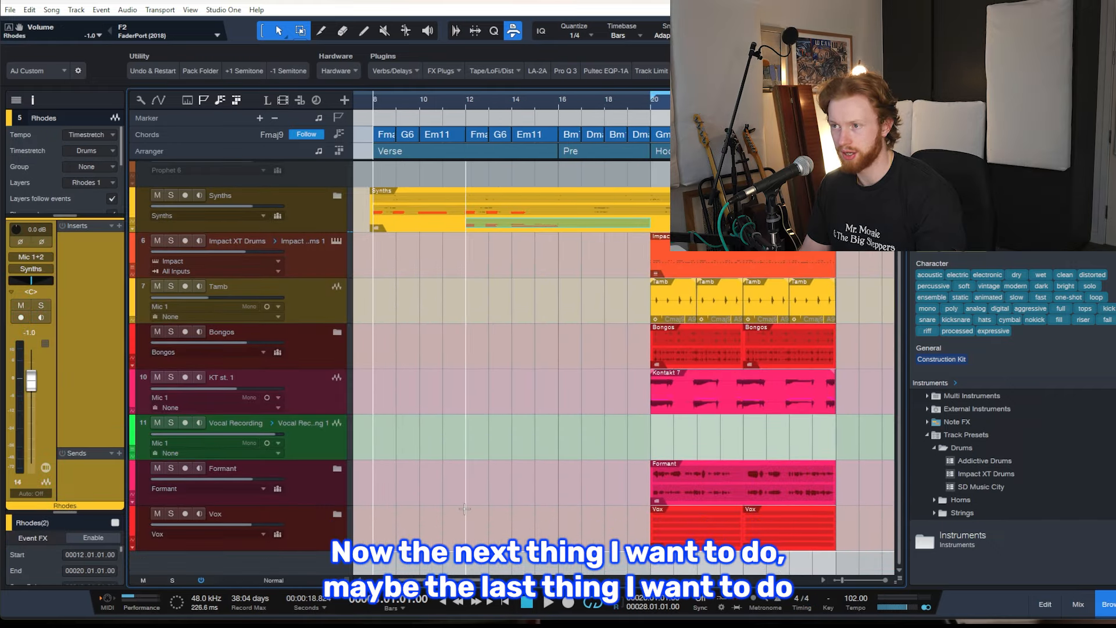
pyautogui.scroll(1, 464, 508)
pyautogui.scroll(-1, 464, 508)
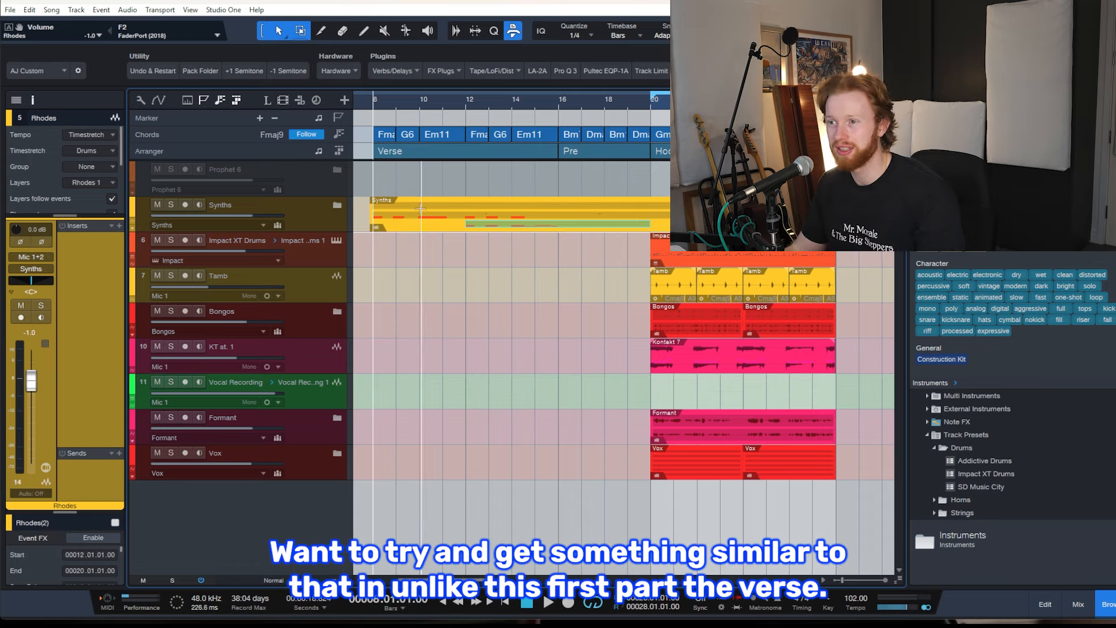
pyautogui.scroll(-3, 530, 255)
pyautogui.scroll(5, 461, 234)
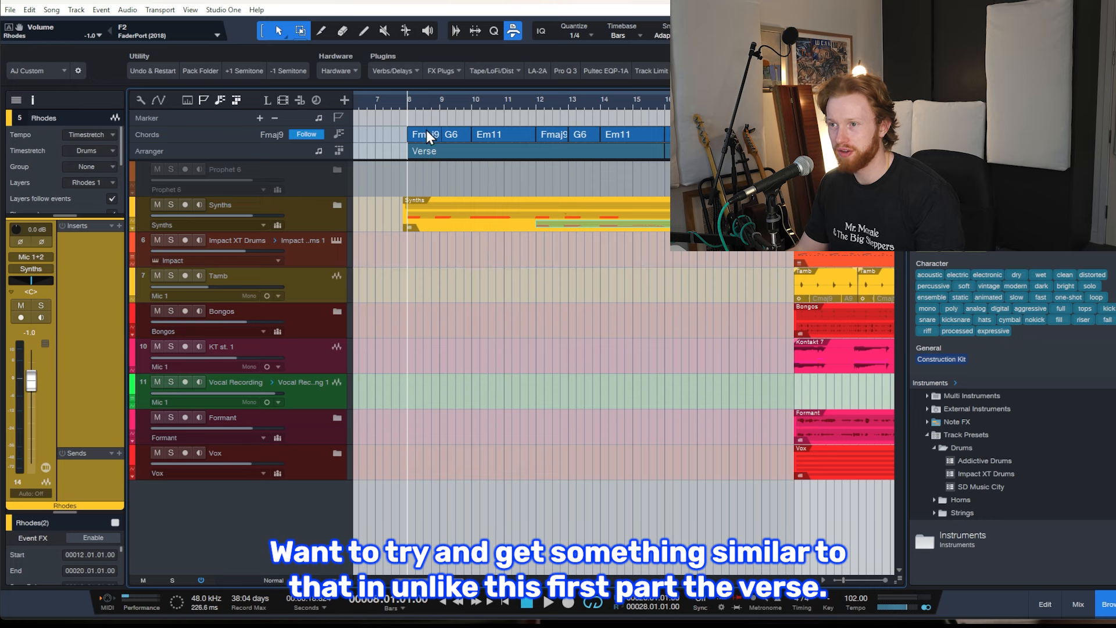
pyautogui.moveTo(408, 91); pyautogui.dragTo(539, 117)
pyautogui.press('space')
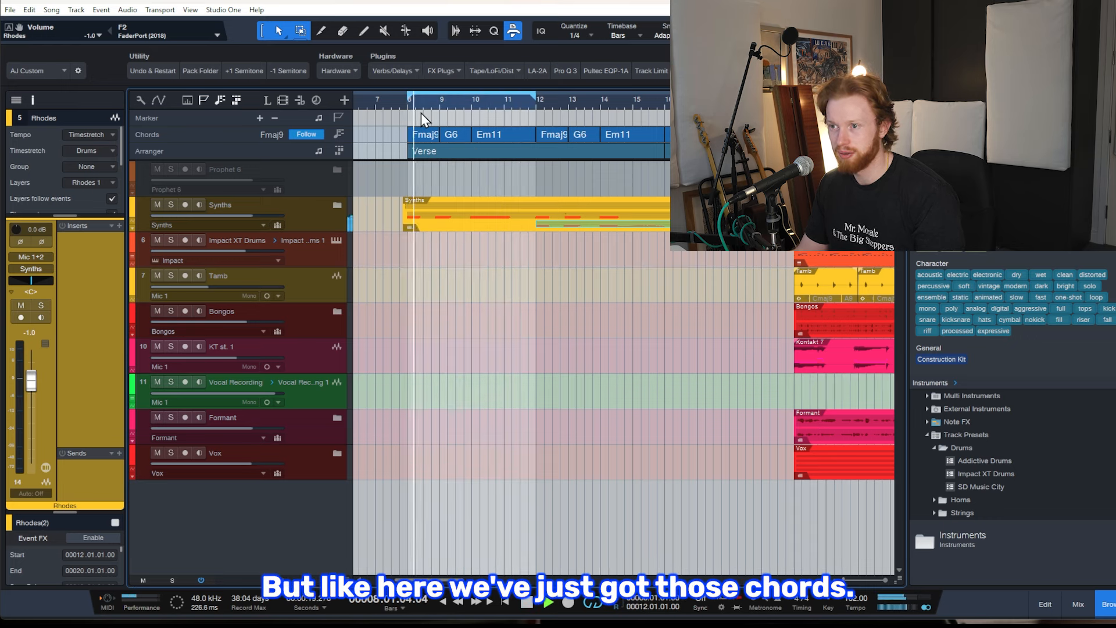
pyautogui.press('space')
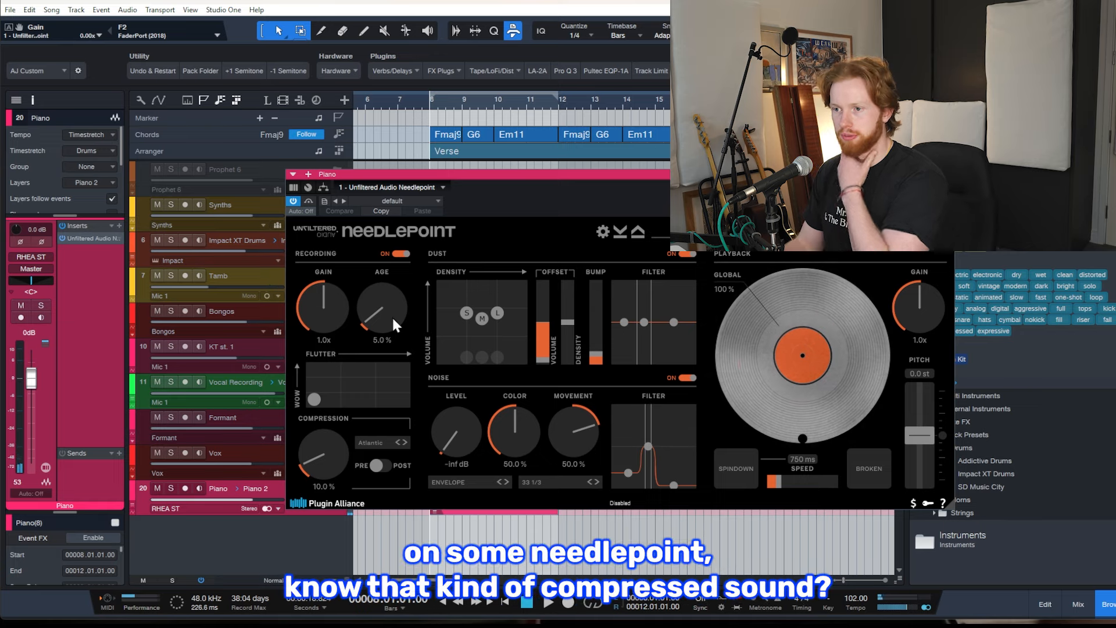
# Step: In Needlepoint on the Piano track, set age to 7.8%, compression to 21.2% and wow to 58.5%
pyautogui.moveTo(315, 462); pyautogui.dragTo(325, 454)
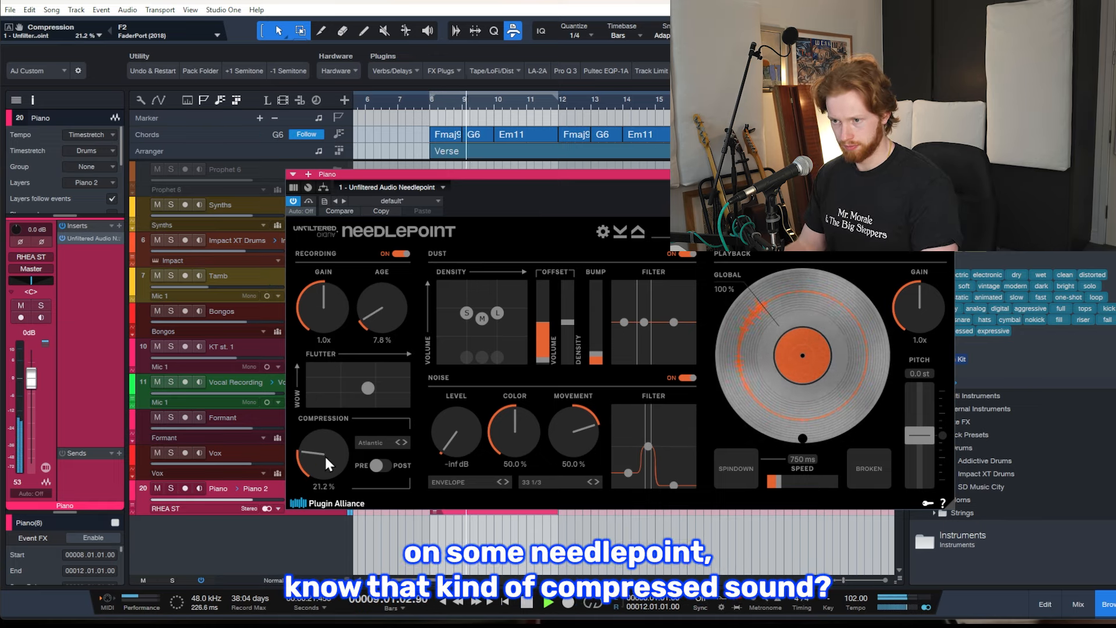
pyautogui.click(366, 444)
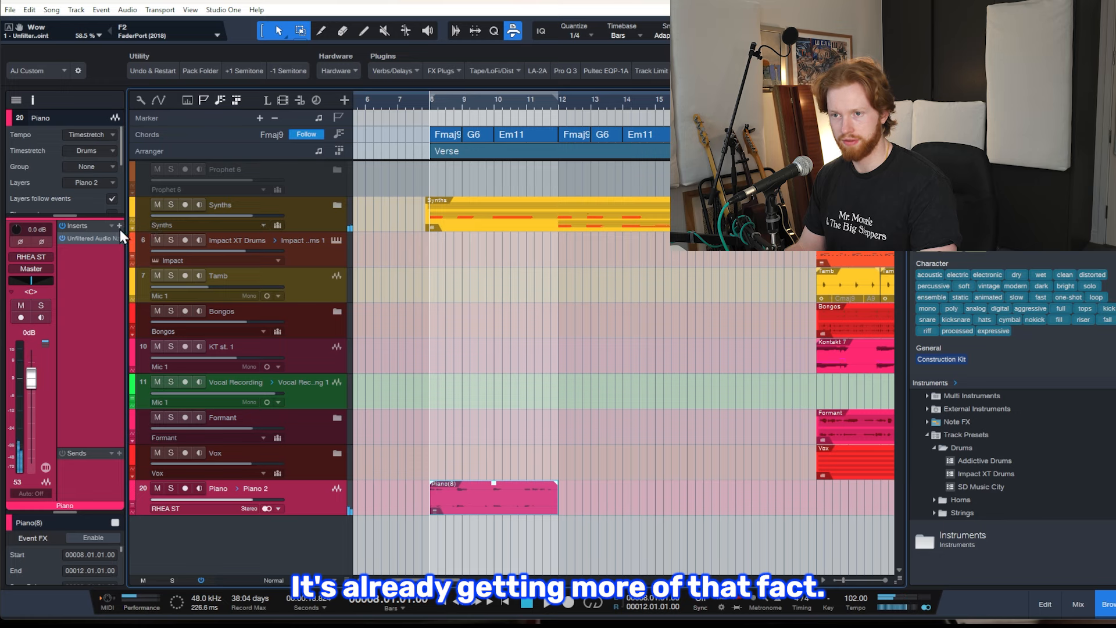
# Step: Insert Pro-Q 4 after Needlepoint on the Piano track and add a 12 dB/oct low-cut band at 10 Hz
pyautogui.click(120, 226)
pyautogui.click(186, 294)
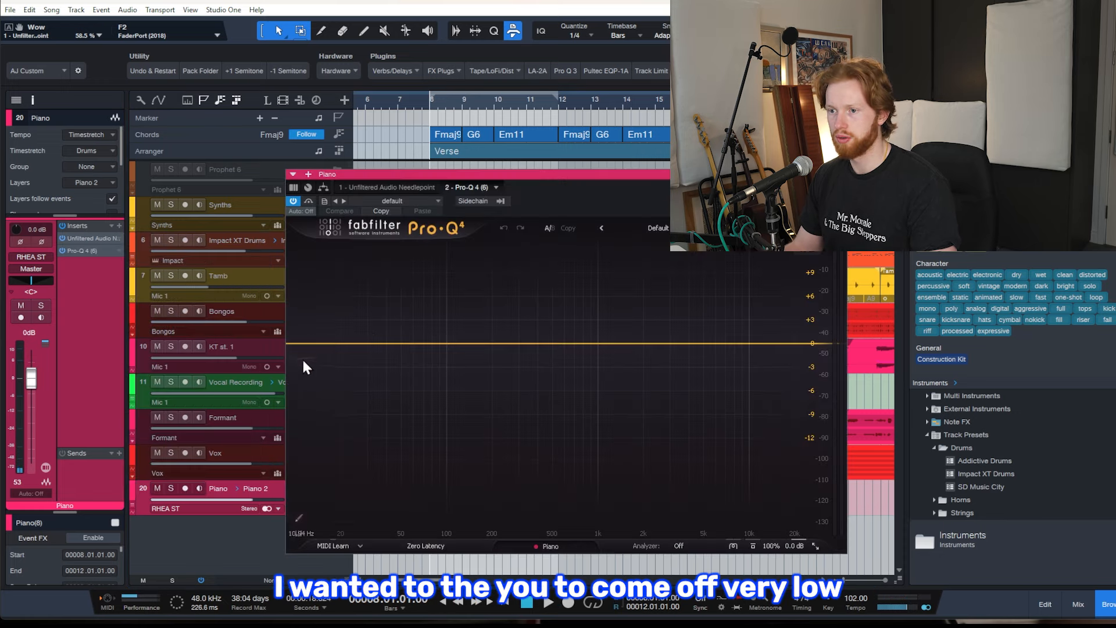
pyautogui.doubleClick(299, 357)
pyautogui.press('Delete')
pyautogui.doubleClick(294, 348)
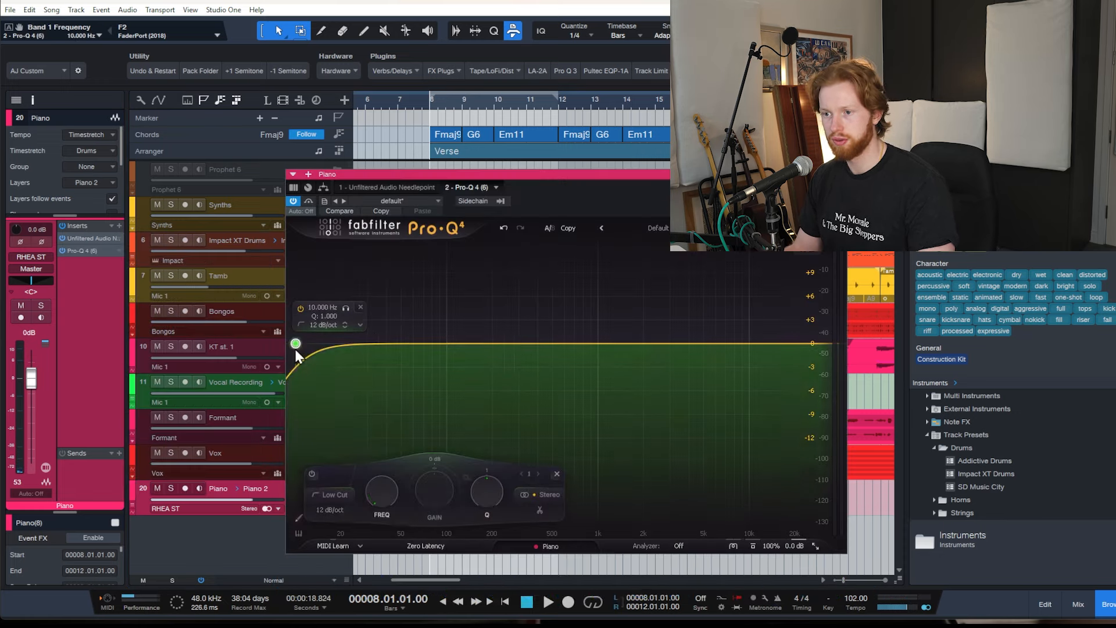
# Step: Raise the Piano EQ's low cut, boost a wide bell 3.75 dB at about 84 Hz and cut about 4.4 dB near 974 Hz with Q 1.479
pyautogui.moveTo(294, 349); pyautogui.dragTo(436, 314)
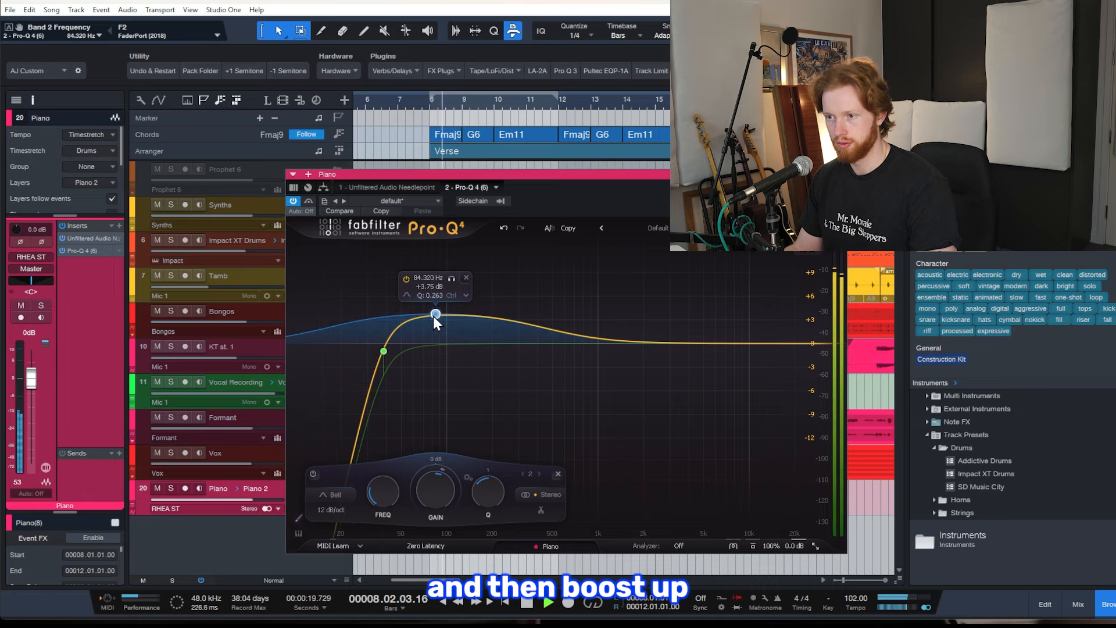
pyautogui.moveTo(604, 343); pyautogui.dragTo(595, 373)
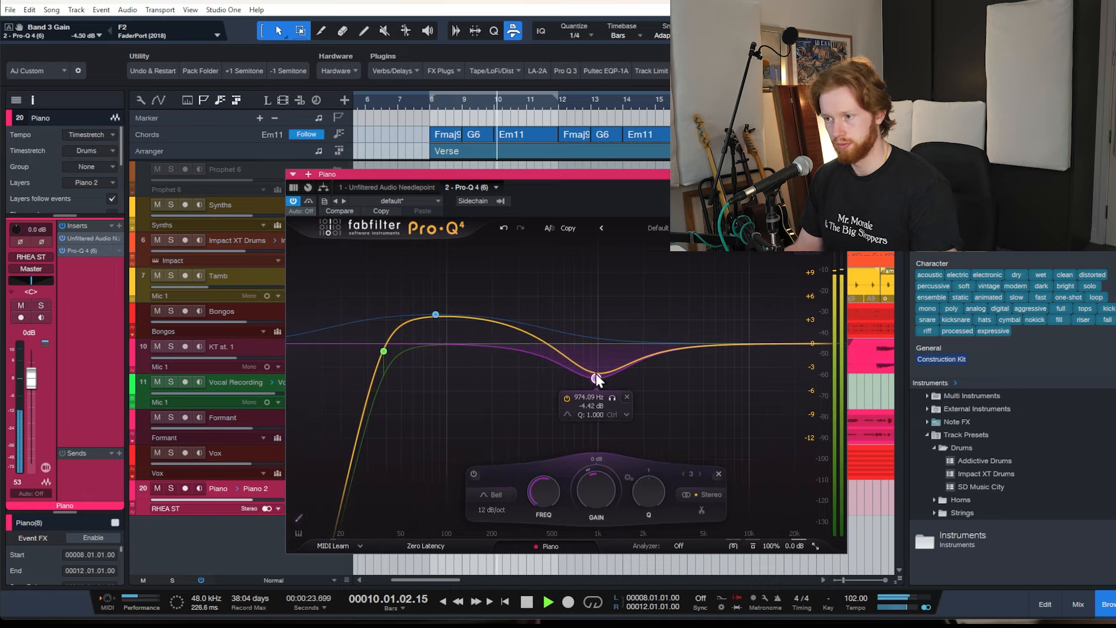
pyautogui.scroll(3, 596, 375)
pyautogui.click(841, 174)
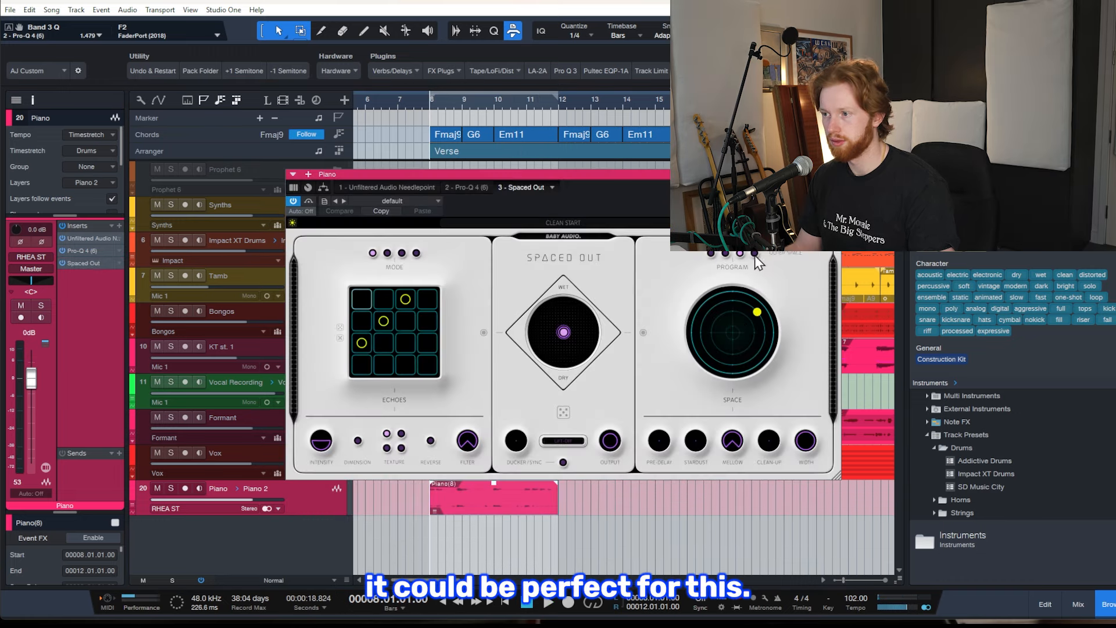
# Step: Choose the fourth Space program in the Piano's Spaced Out, adjust the echo pattern and echo/space mix, and play the verse loop
pyautogui.click(755, 256)
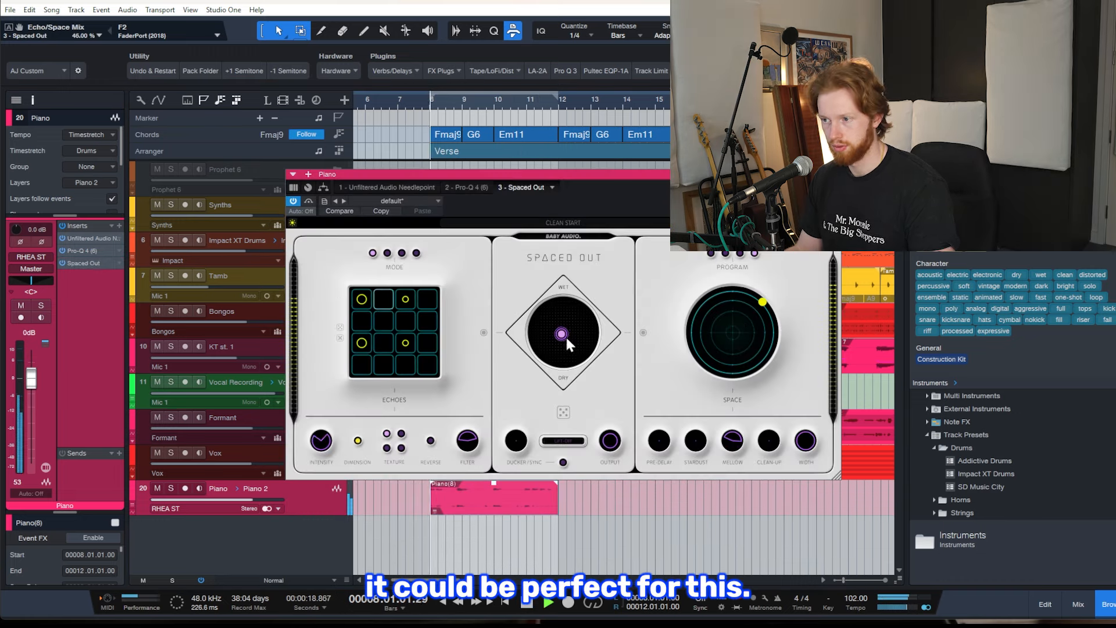
pyautogui.press('space')
pyautogui.click(835, 175)
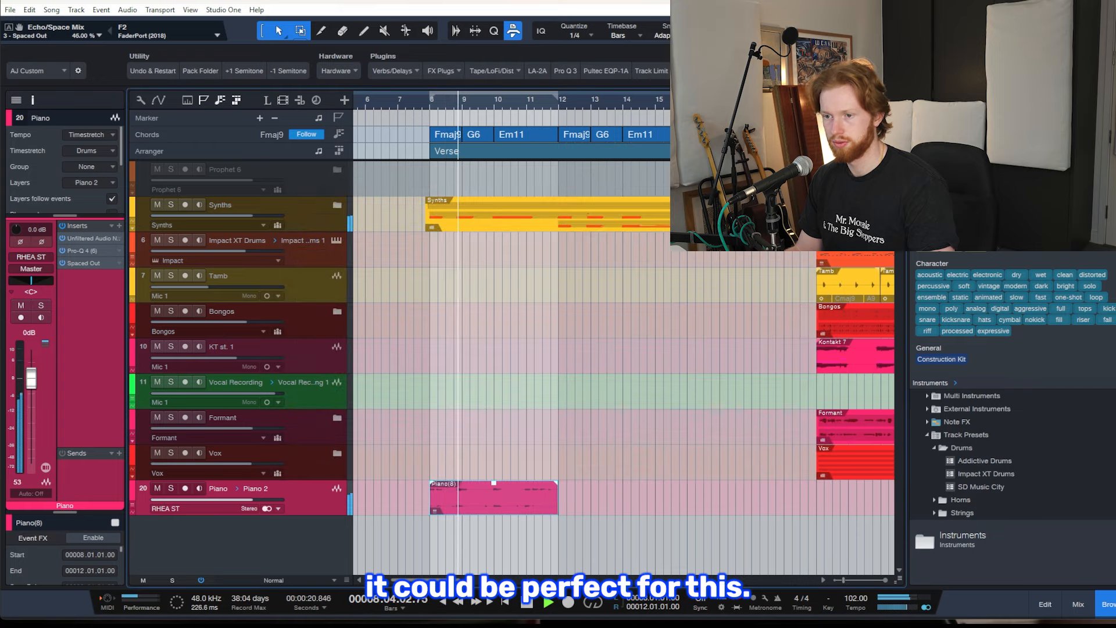
# Step: Insert PanMan after Spaced Out on the Piano track and play the verse with its 2 BarWideSlow MIDI preset
pyautogui.press('space')
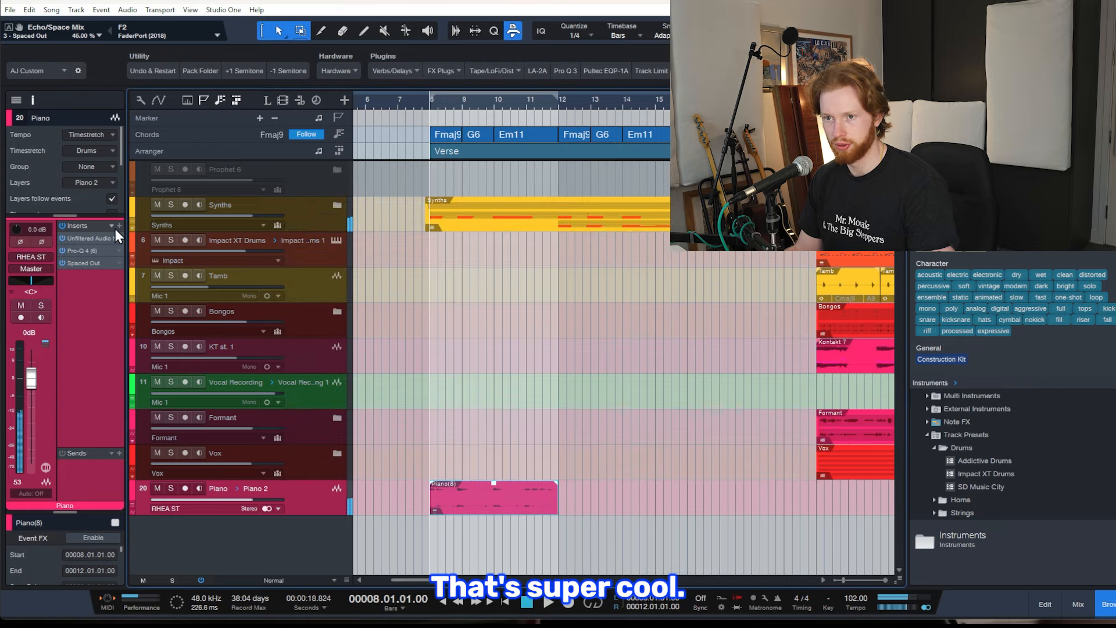
pyautogui.click(118, 226)
pyautogui.write('pan')
pyautogui.press('Return')
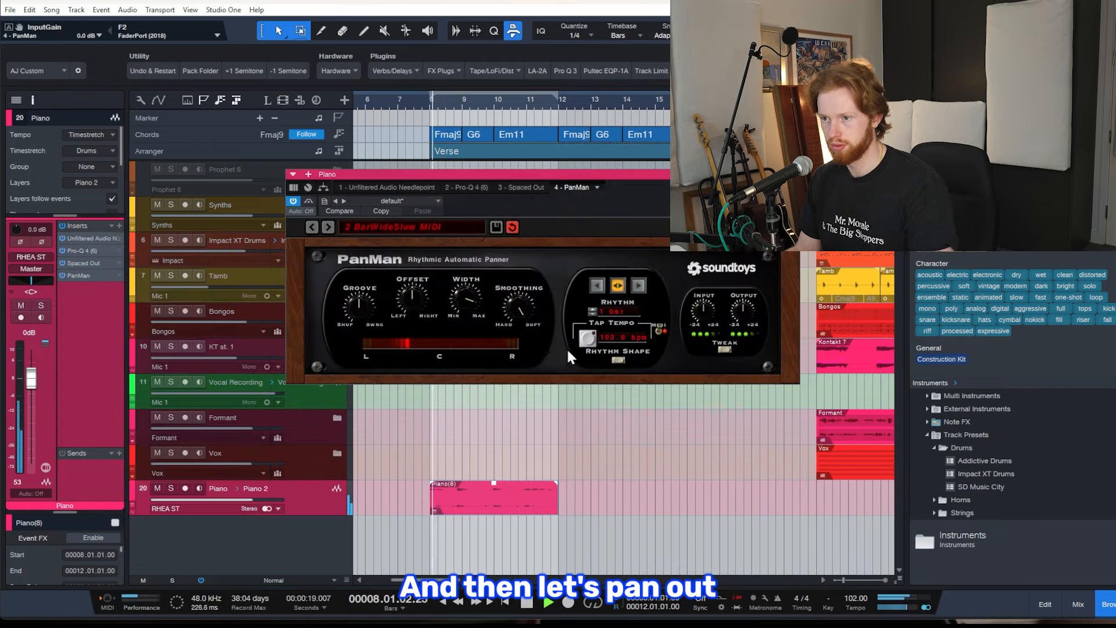
pyautogui.press('space')
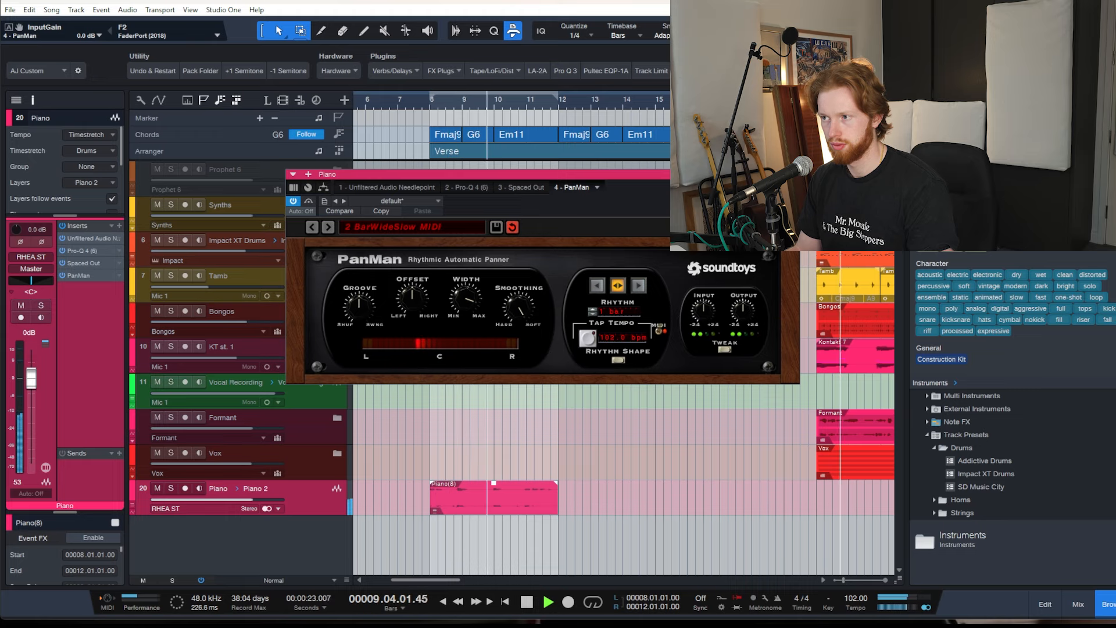
pyautogui.click(793, 174)
pyautogui.press('space')
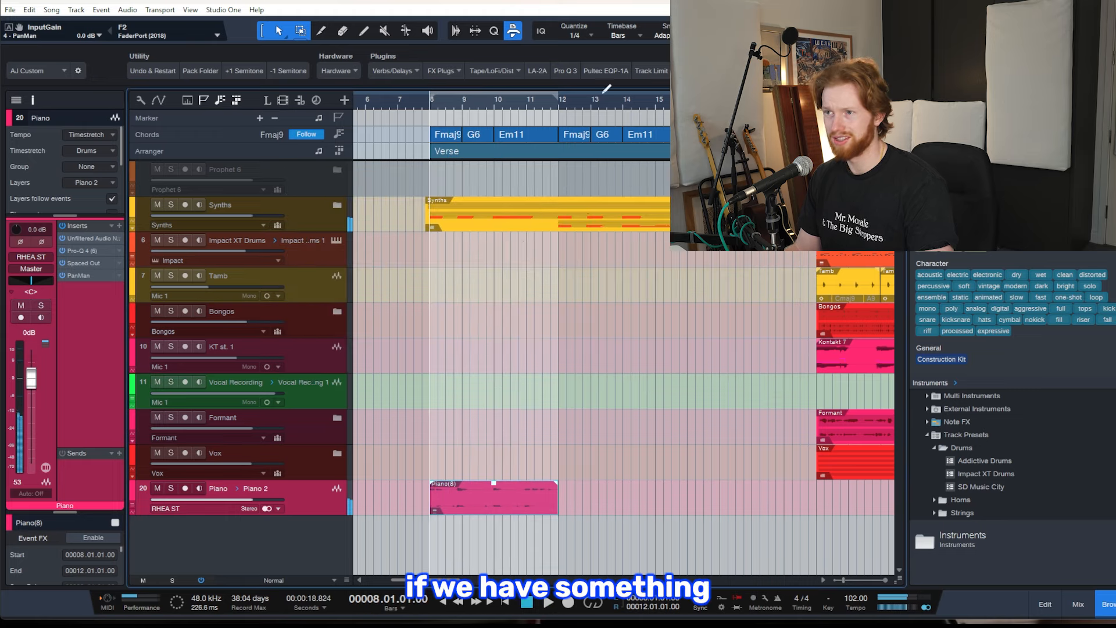
# Step: Add Portal before Spaced Out on the Piano track and duplicate the verse piano clip to bar 12
pyautogui.click(445, 72)
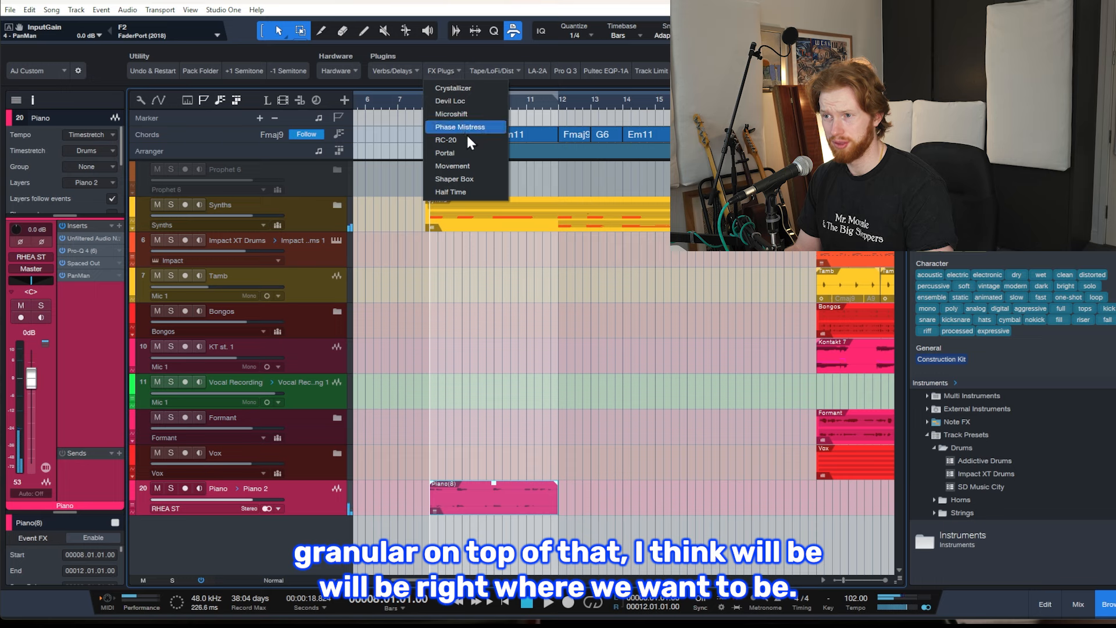
pyautogui.click(465, 155)
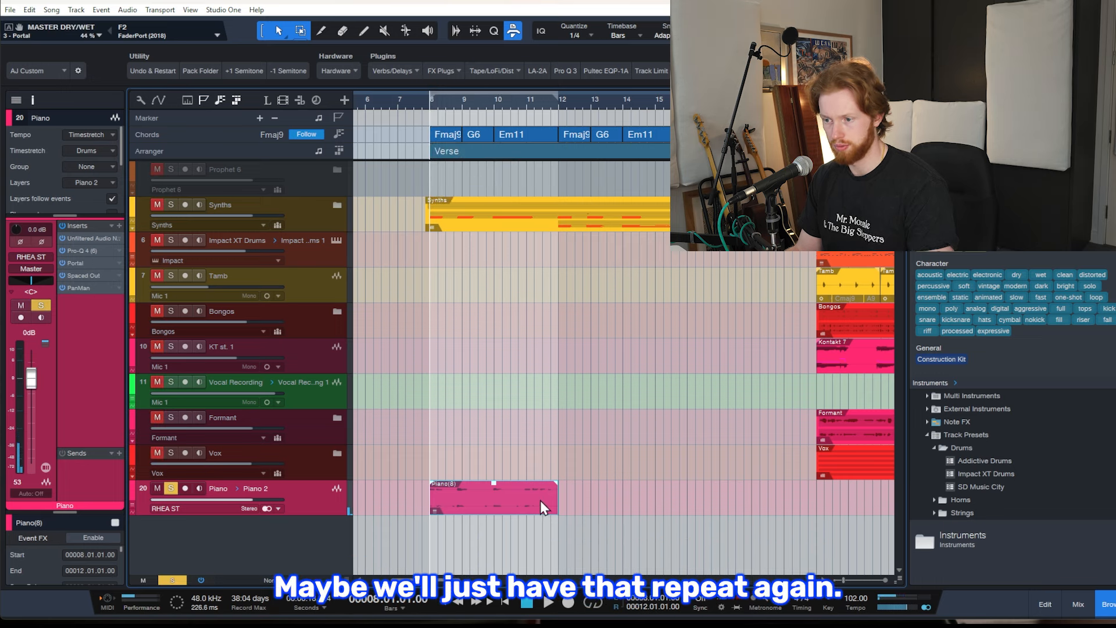
pyautogui.press('d')
# Step: Set the Piano's PanMan rhythm to 2 bars, unsolo the track during playback and select both verse piano clips
pyautogui.click(77, 289)
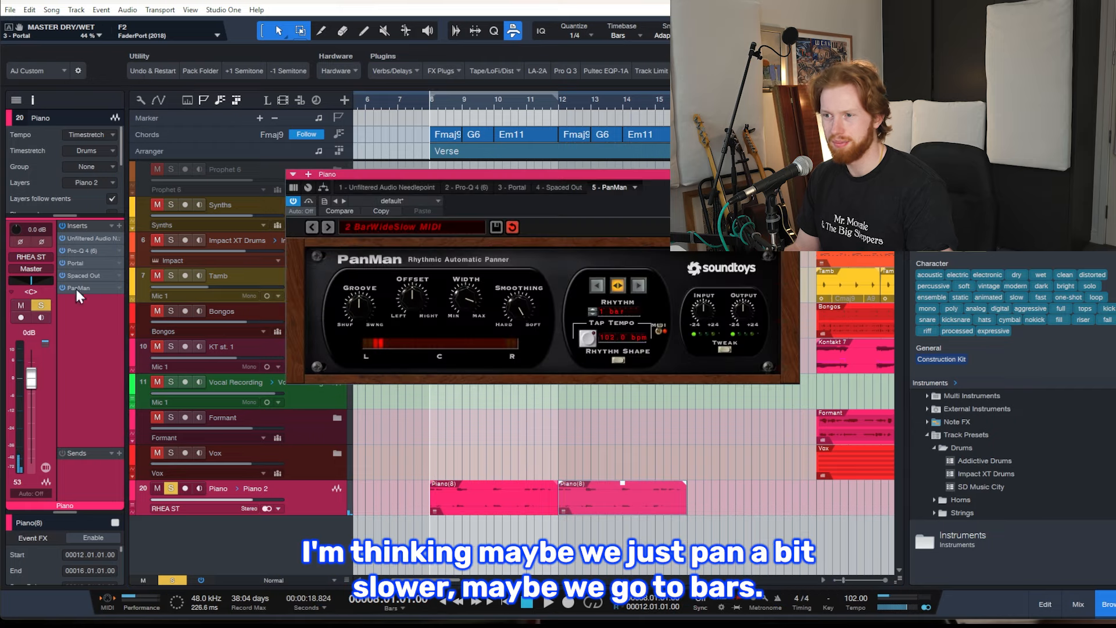
pyautogui.click(592, 312)
pyautogui.press('space')
pyautogui.click(49, 305)
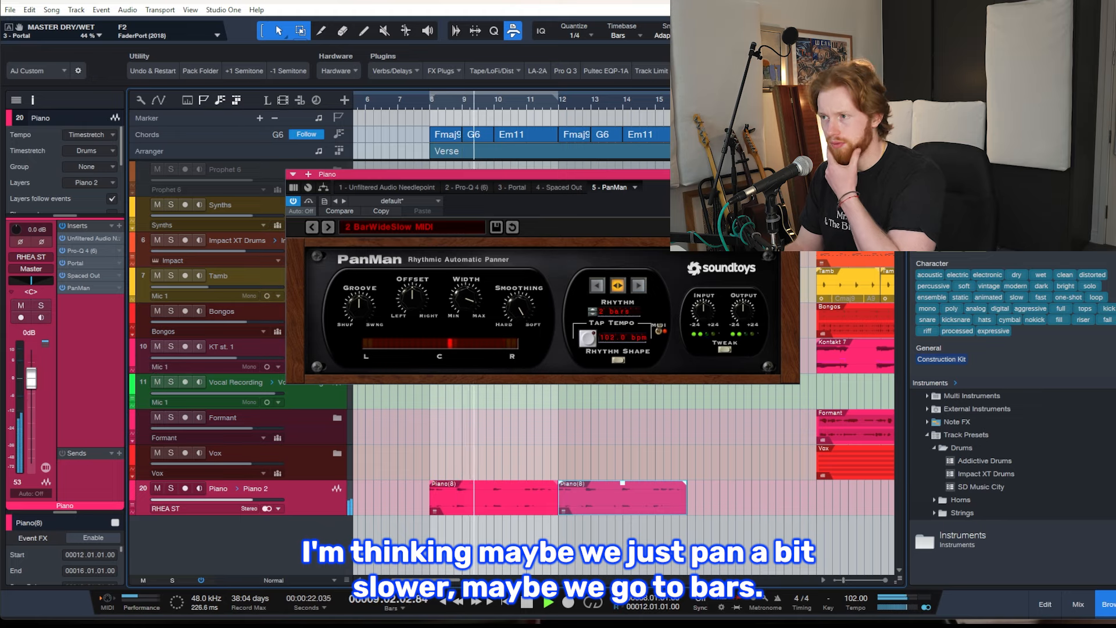
pyautogui.click(792, 174)
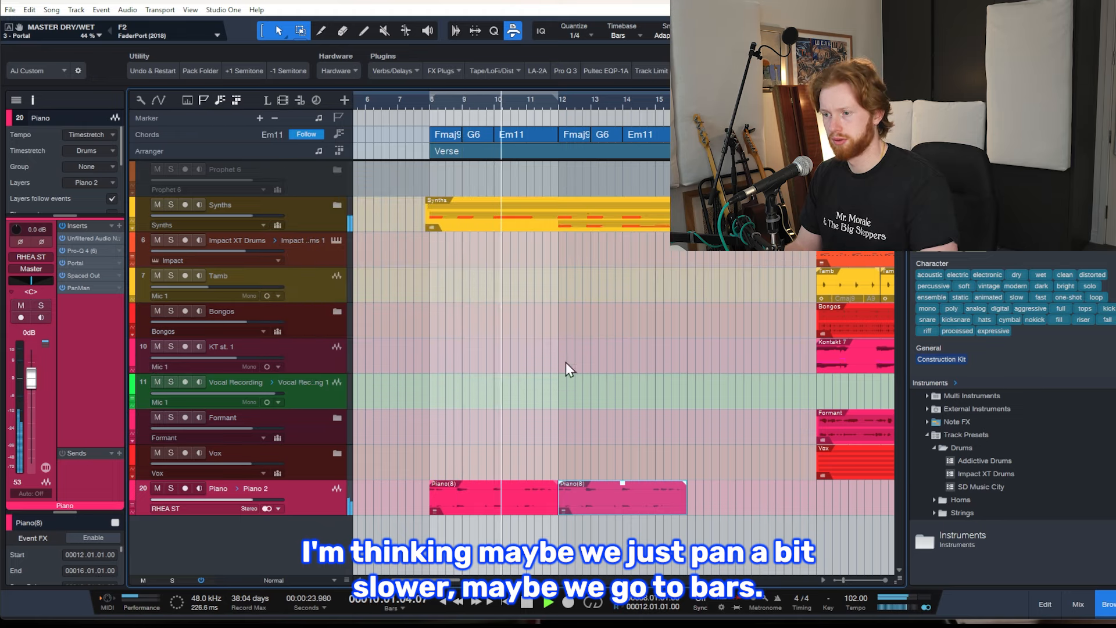
pyautogui.scroll(-3, 470, 389)
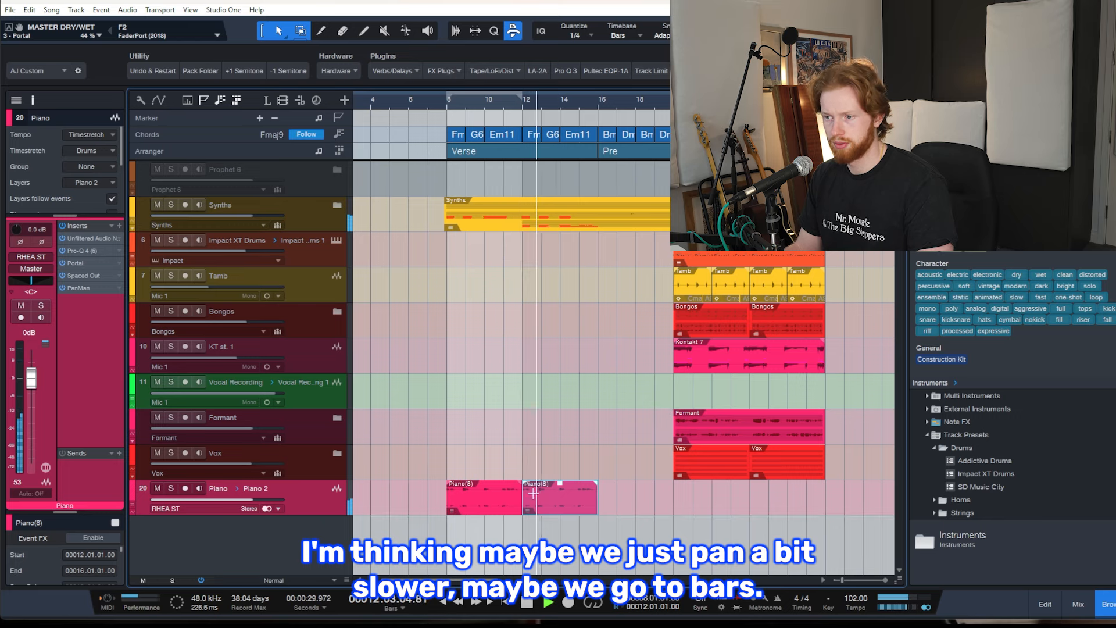
pyautogui.keyDown('shift'); pyautogui.click(510, 505); pyautogui.keyUp('shift')
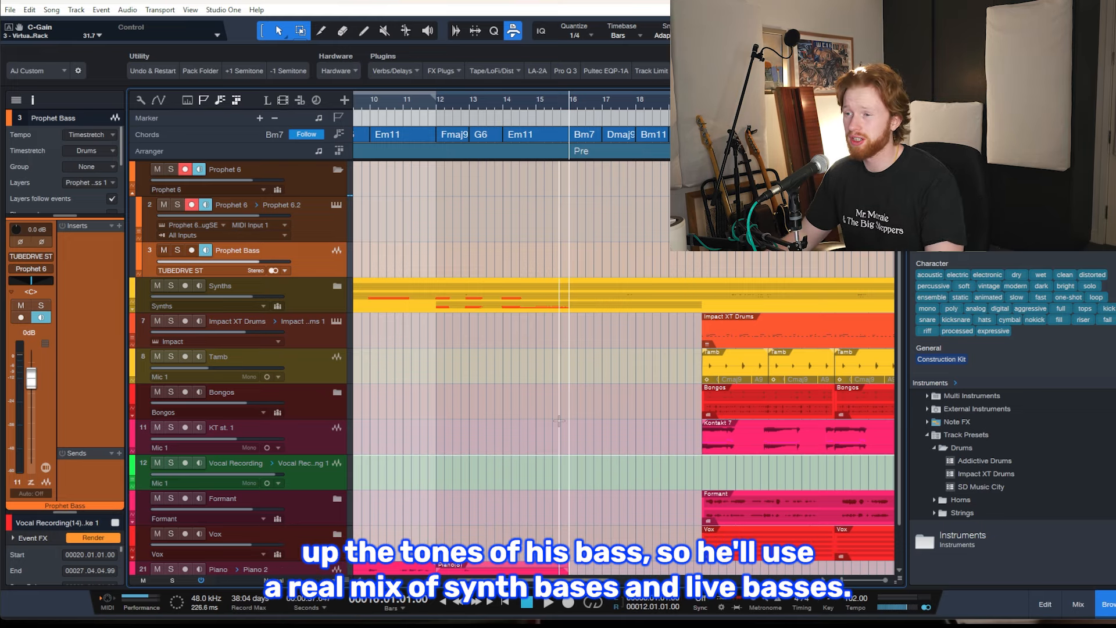
# Step: Set the Prophet Bass Pro-Q 4 high cut to about 1125 Hz with a 6 dB/oct slope for the pre
pyautogui.press('w')
pyautogui.scroll(-2, 608, 420)
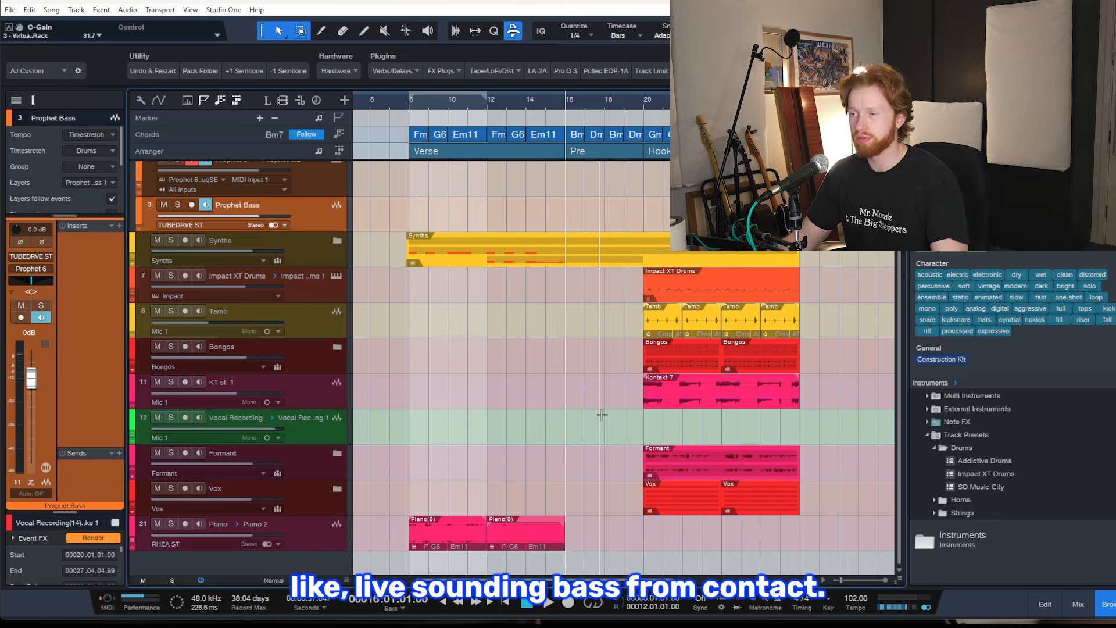
pyautogui.scroll(3, 604, 439)
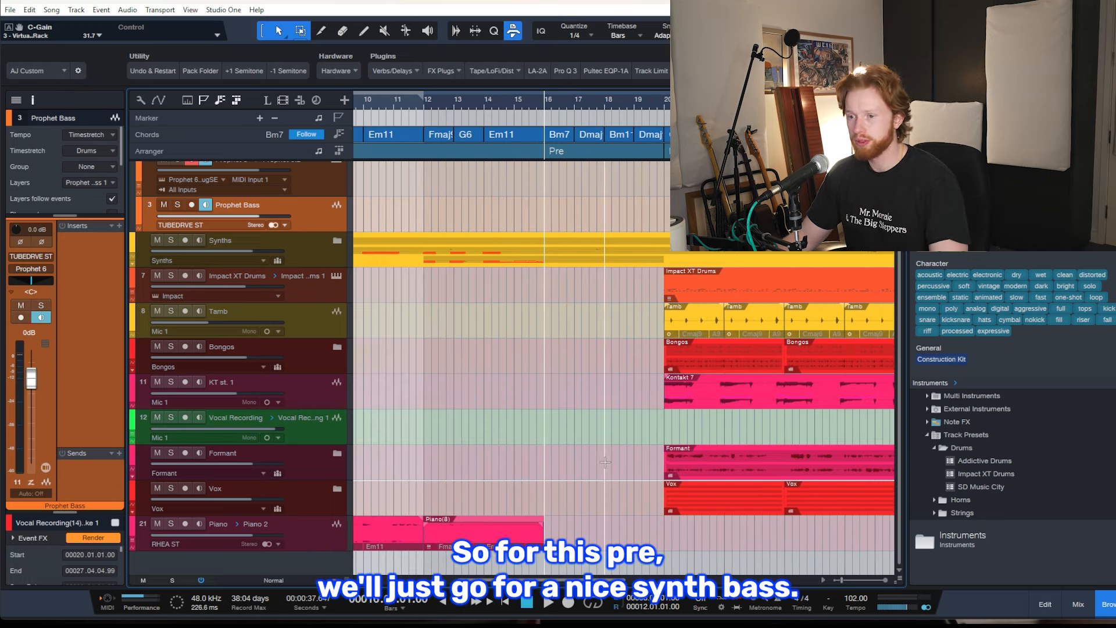
pyautogui.scroll(2, 454, 285)
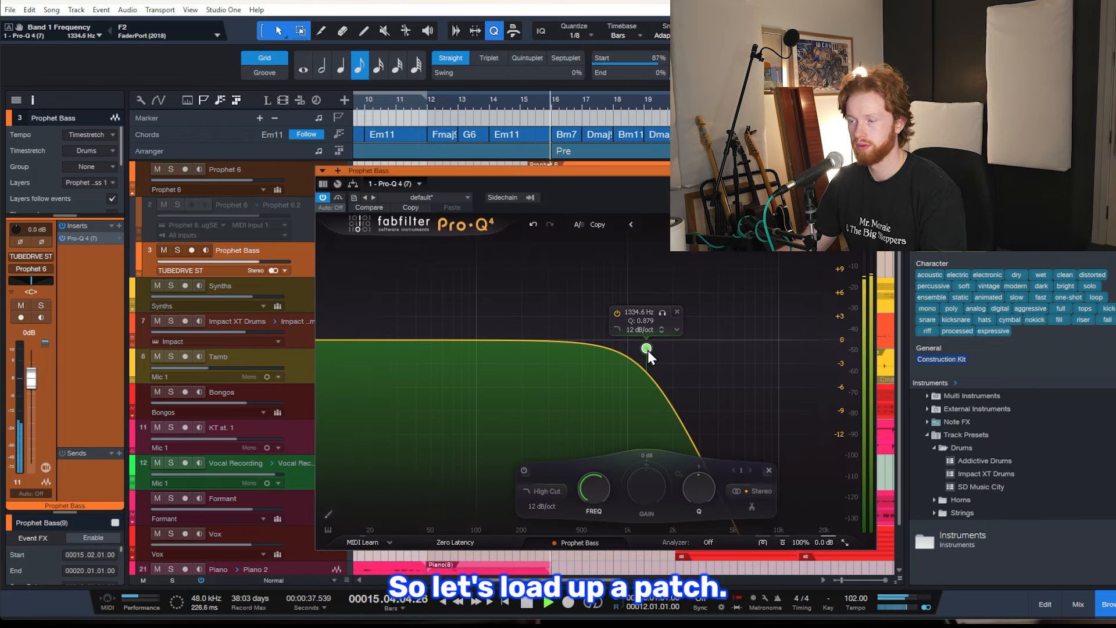
pyautogui.moveTo(647, 350); pyautogui.dragTo(634, 342)
pyautogui.scroll(-1, 651, 344)
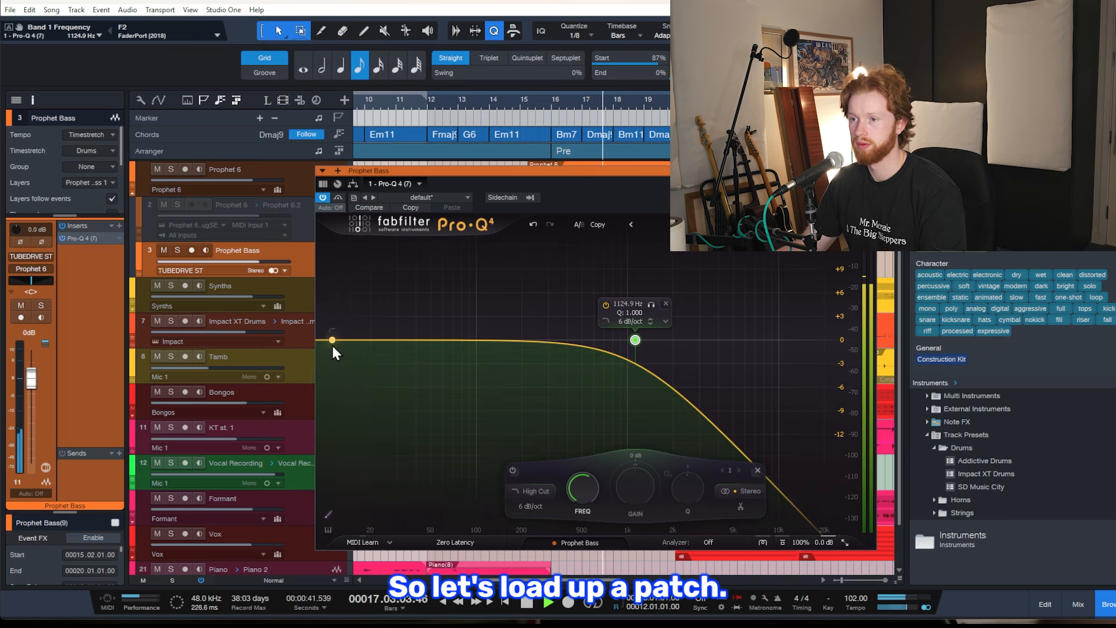
pyautogui.click(870, 171)
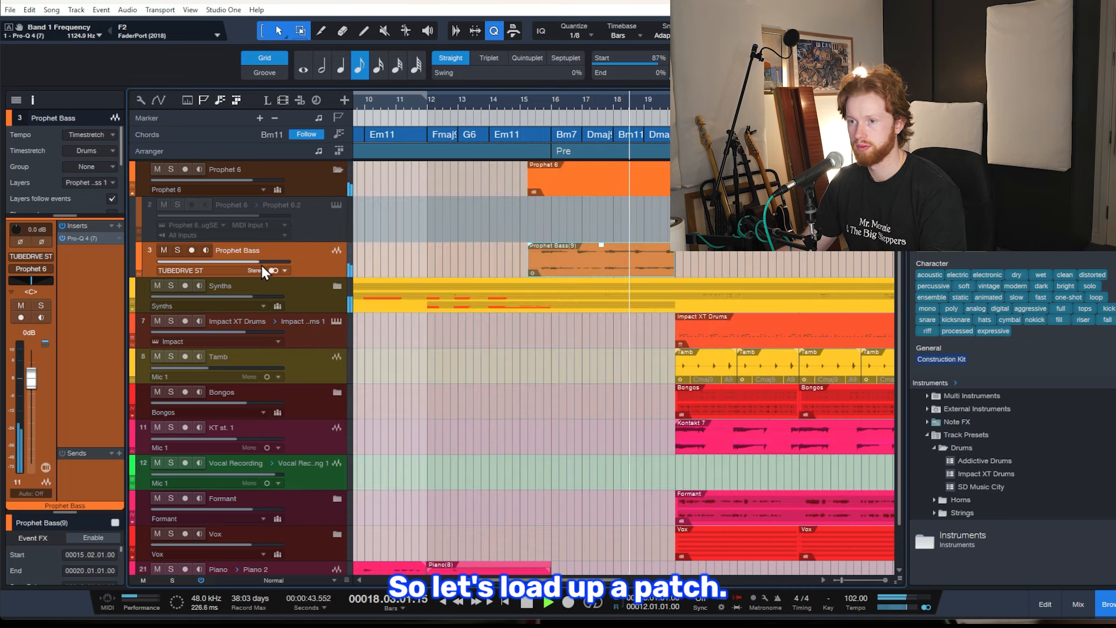
# Step: Adjust the Prophet Bass track volume against the pre during playback, settling at -2.5 dB
pyautogui.moveTo(261, 263); pyautogui.dragTo(239, 262)
pyautogui.press('space')
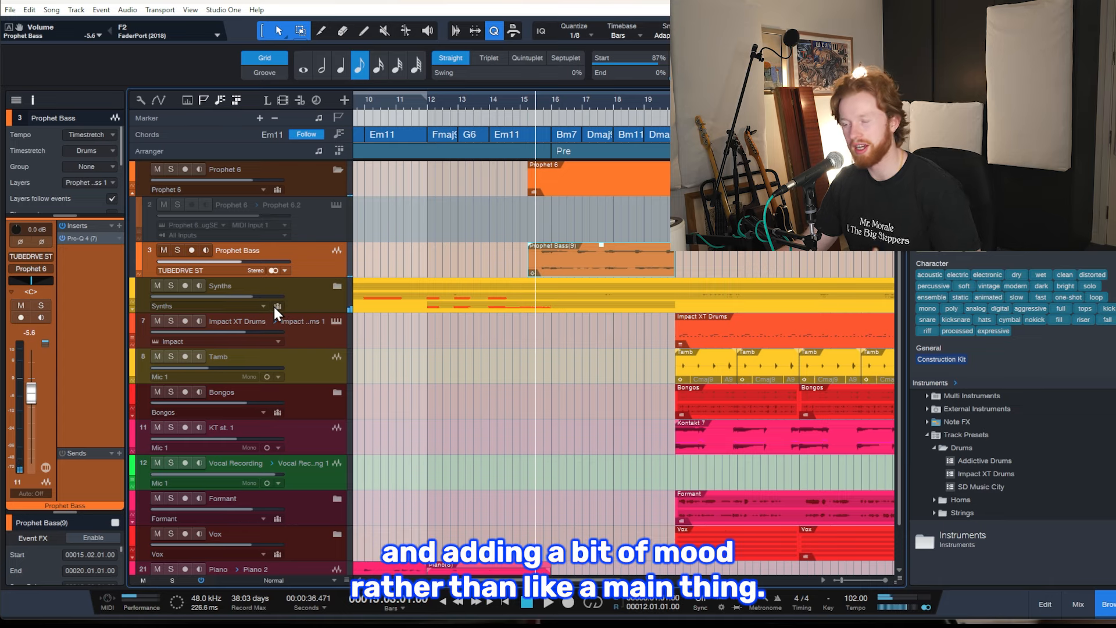
pyautogui.moveTo(240, 264); pyautogui.dragTo(233, 264)
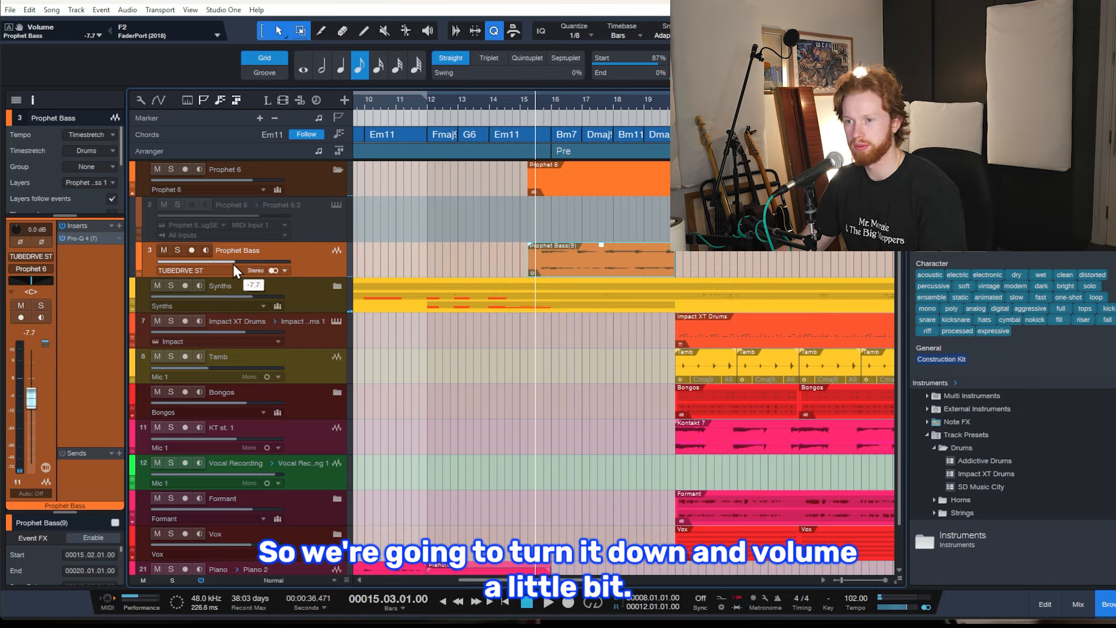
pyautogui.press('space')
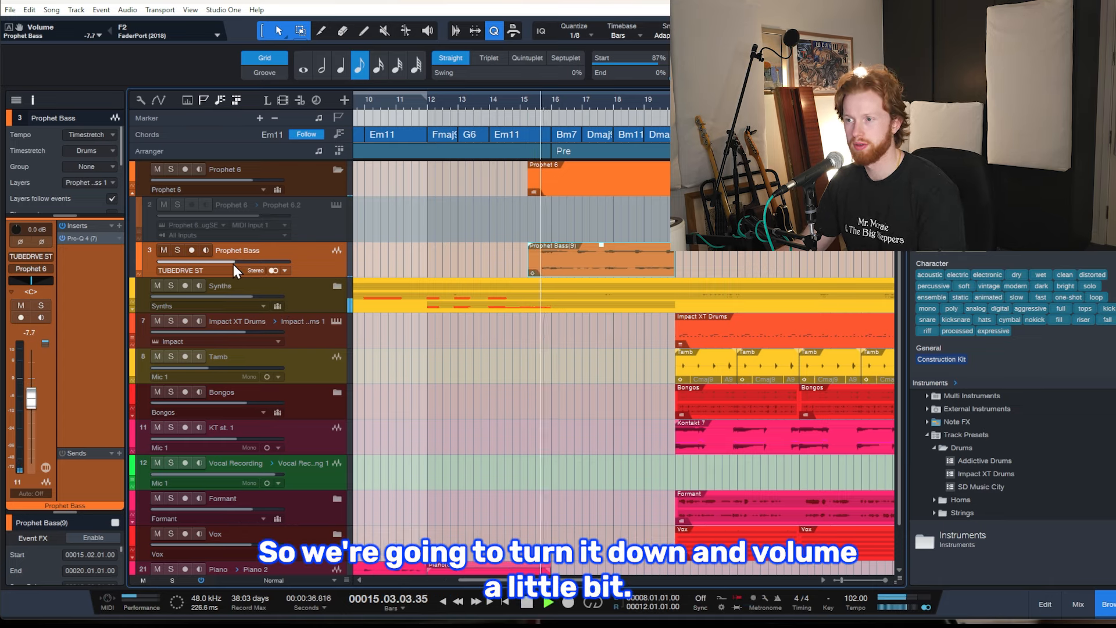
pyautogui.moveTo(232, 264); pyautogui.dragTo(232, 264)
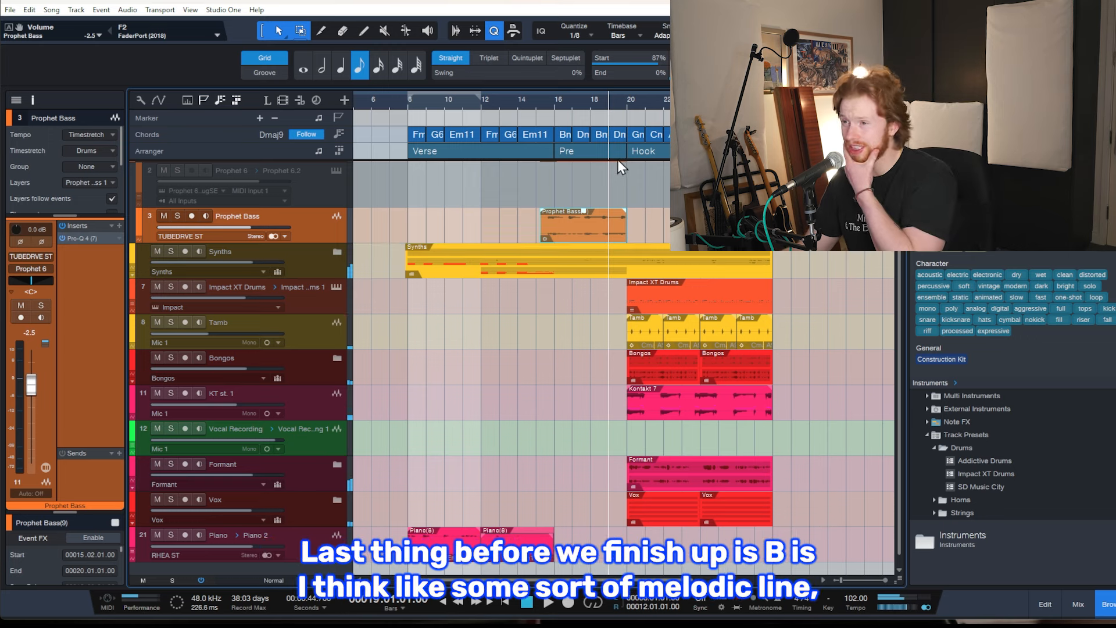
# Step: Play the hook from bar 20 to hear the Analog Lab accent against the other parts
pyautogui.click(628, 104)
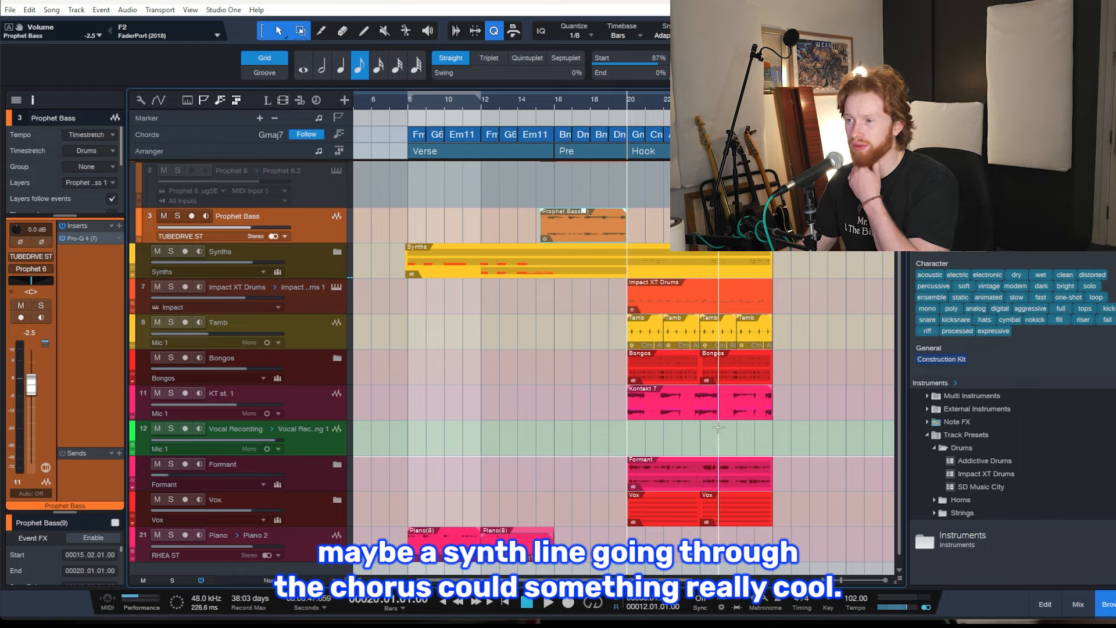
pyautogui.scroll(-1, 703, 414)
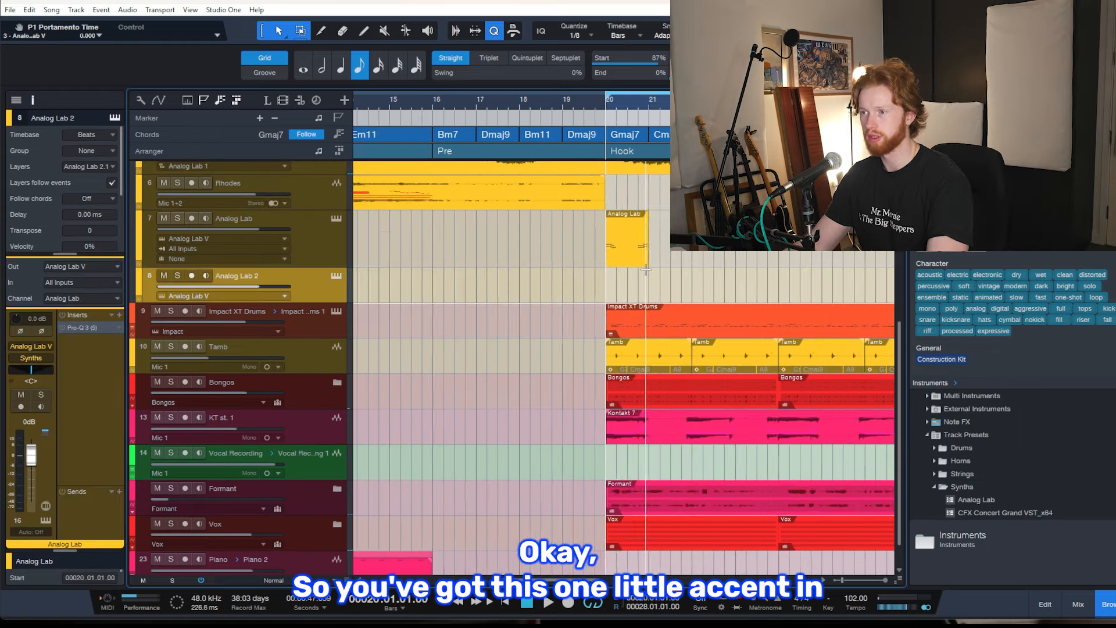
pyautogui.press('space')
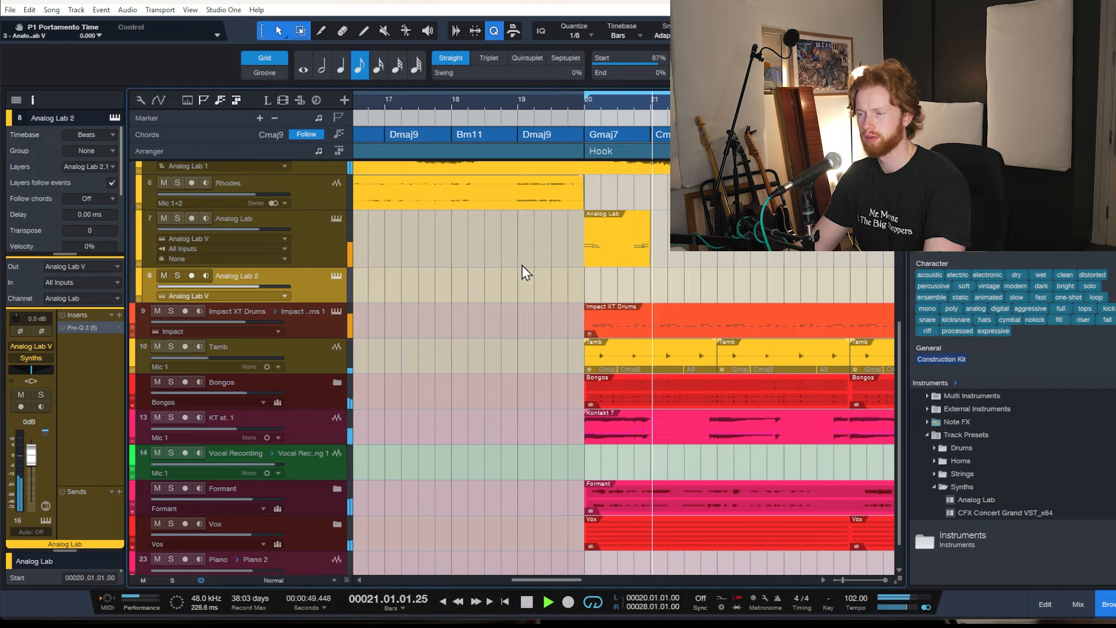
pyautogui.press('space')
# Step: Place an Analog Lab 2 accent part from bar 21 to bar 24 in the hook and play it back
pyautogui.scroll(-3, 509, 264)
pyautogui.moveTo(569, 263); pyautogui.dragTo(730, 256)
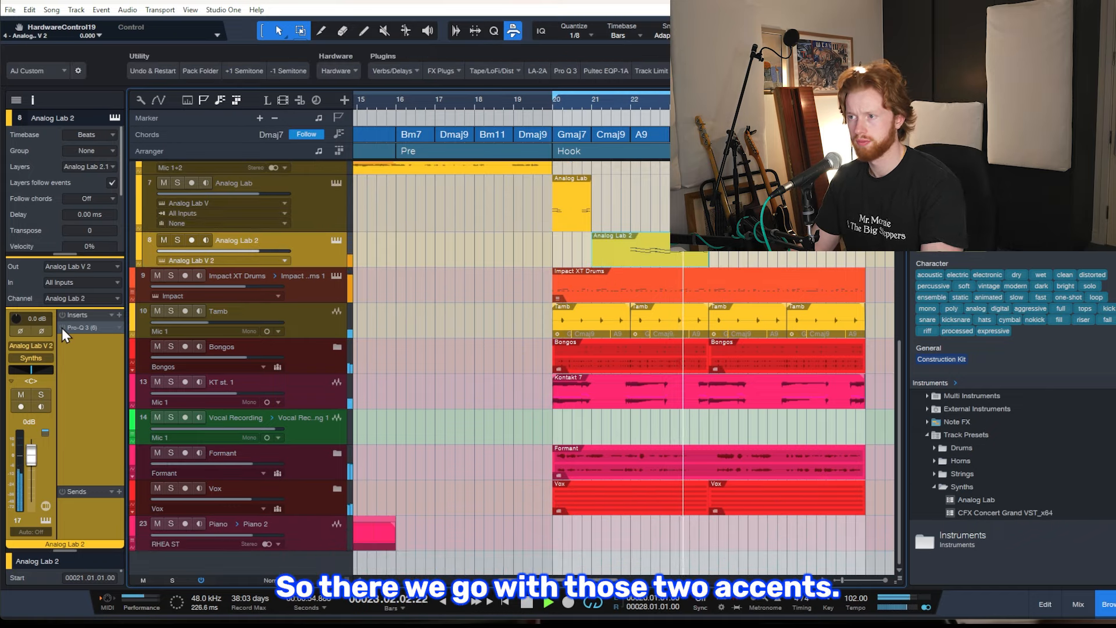
pyautogui.press('space')
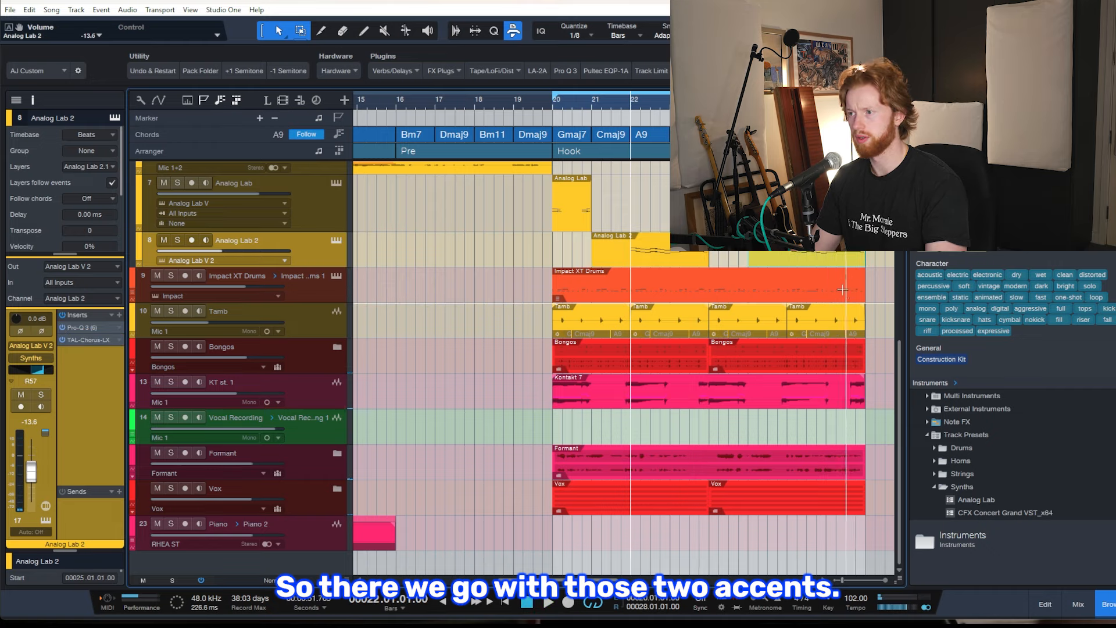
# Step: Show the whole arrangement with shorter tracks, move the playhead to the verse start at bar 8 and select the Vocal Recording track
pyautogui.press('w')
pyautogui.press('w')
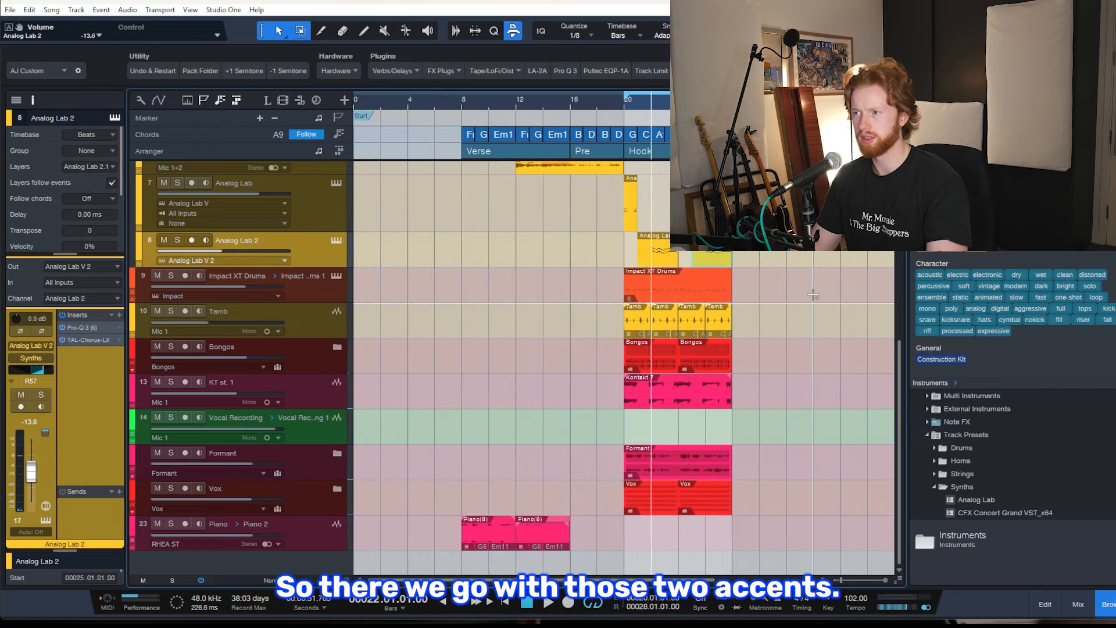
pyautogui.hotkey('shift', 'w')
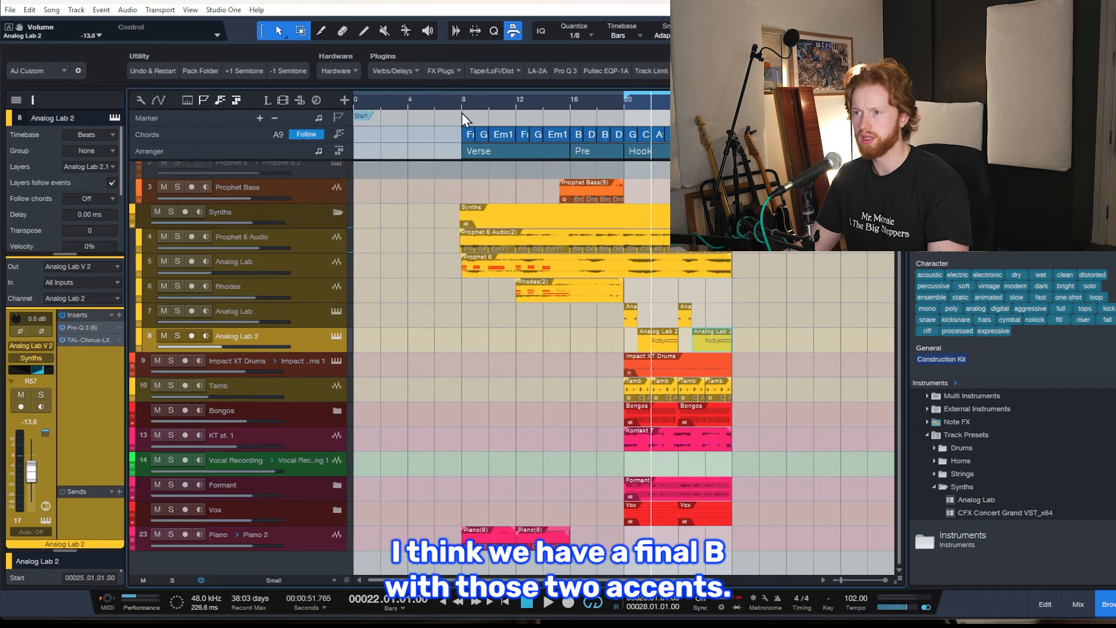
pyautogui.moveTo(462, 112); pyautogui.dragTo(508, 362)
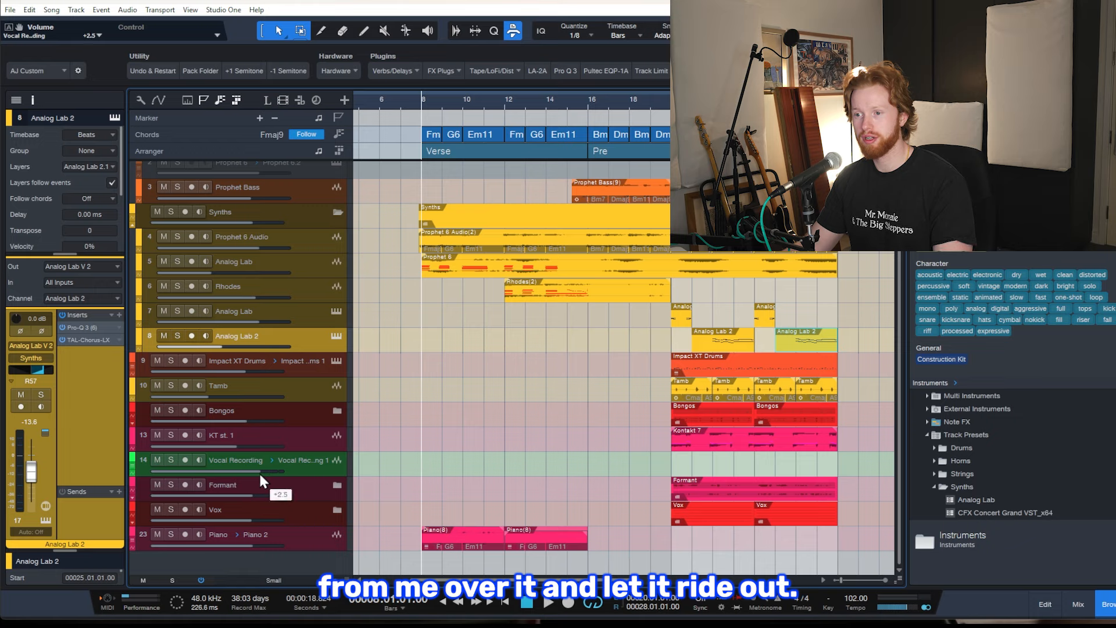
pyautogui.click(326, 473)
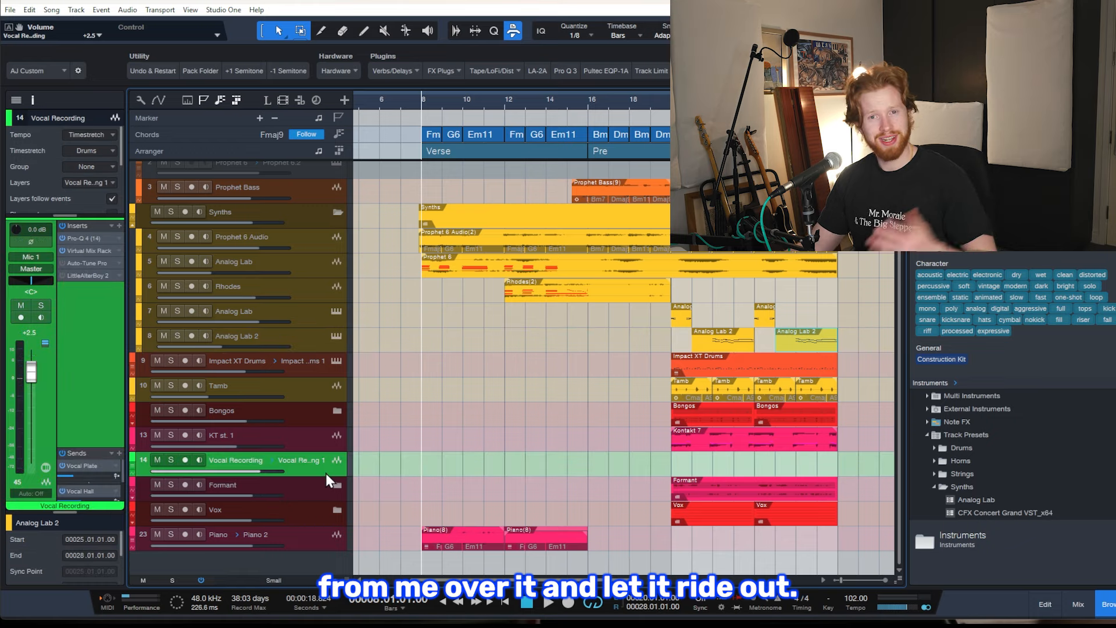